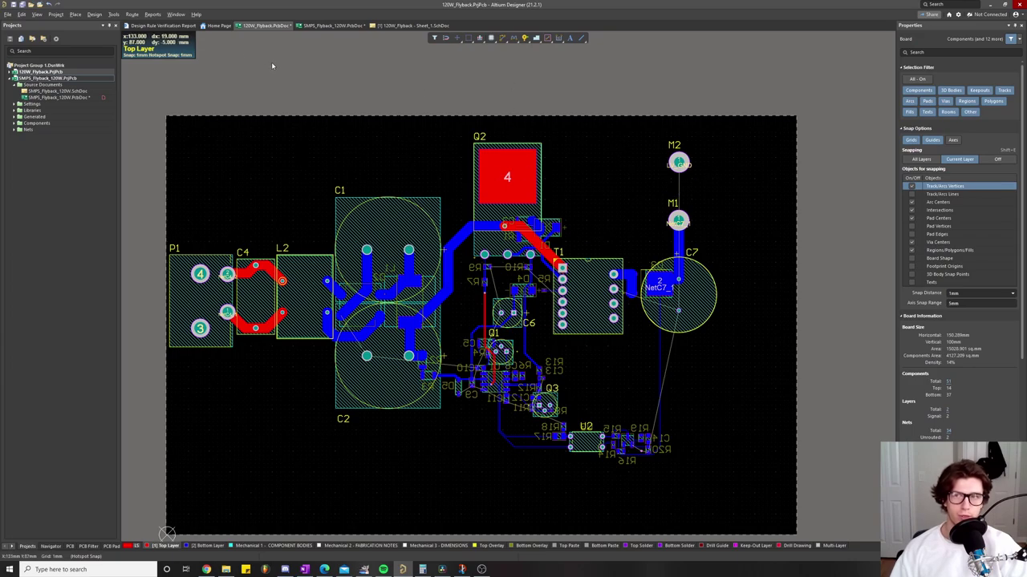
click(76, 15)
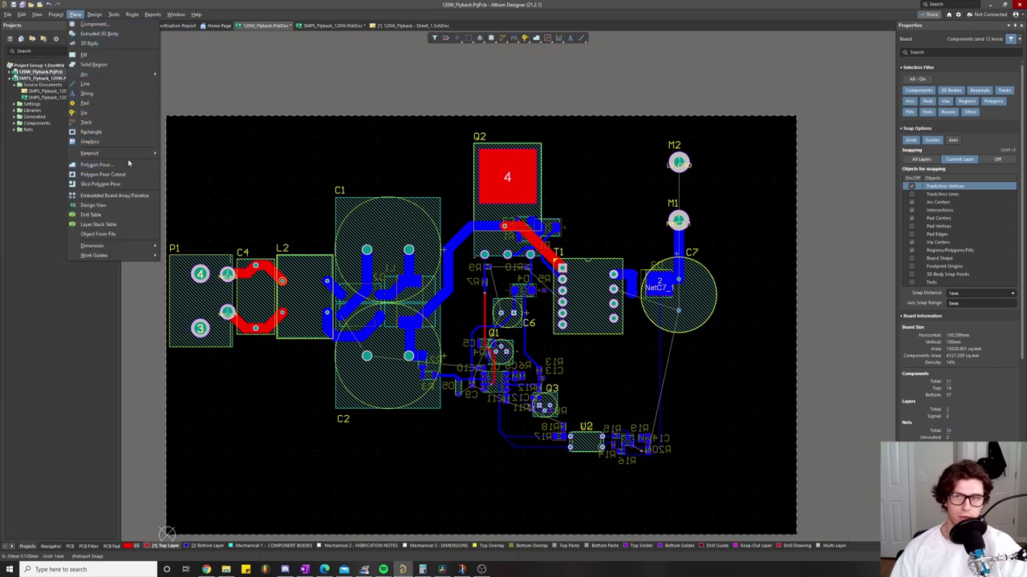
click(289, 155)
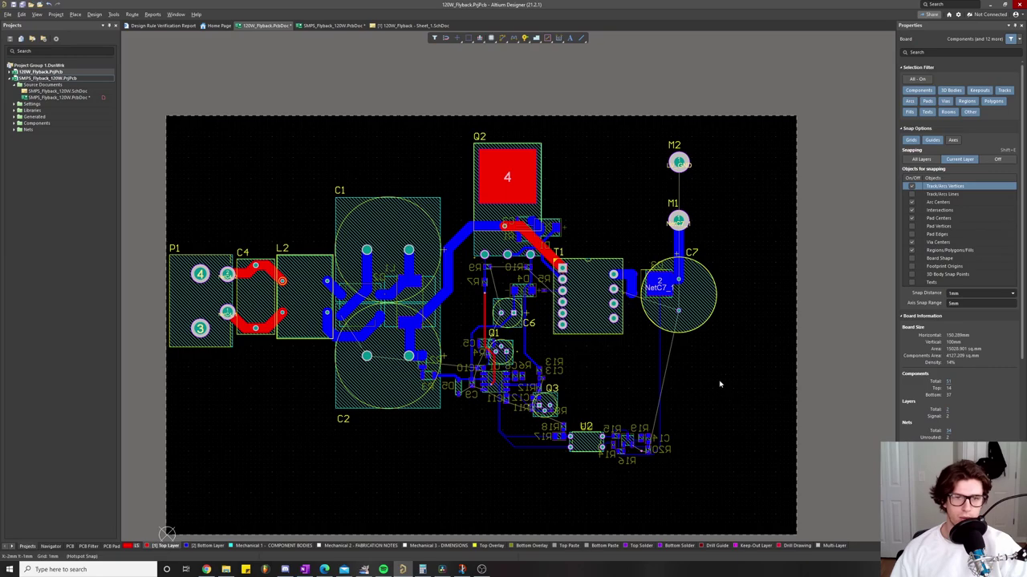
drag(719, 384, 688, 401)
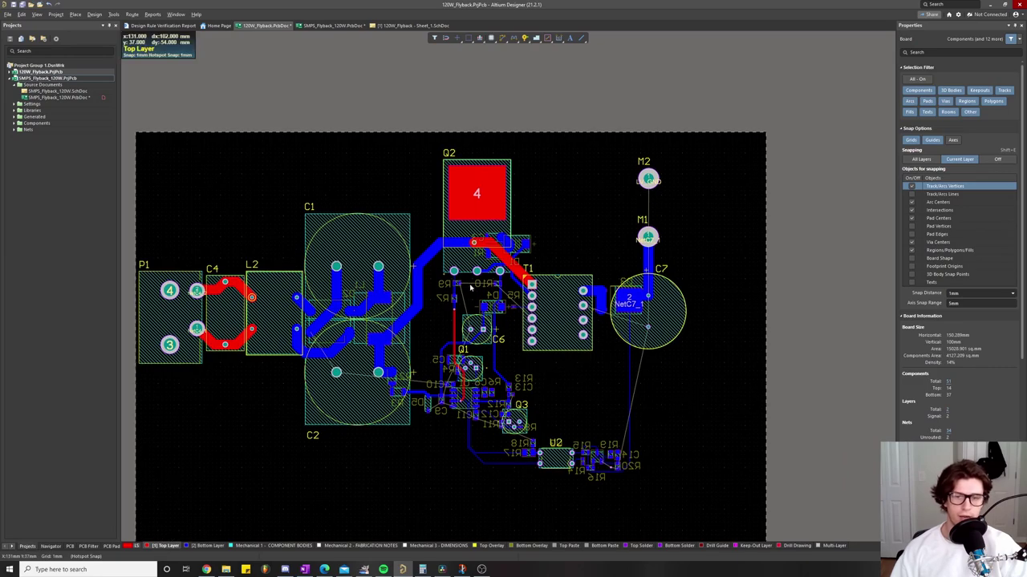
Step: Set the board's snap grid to 1.000 mm
key(g)
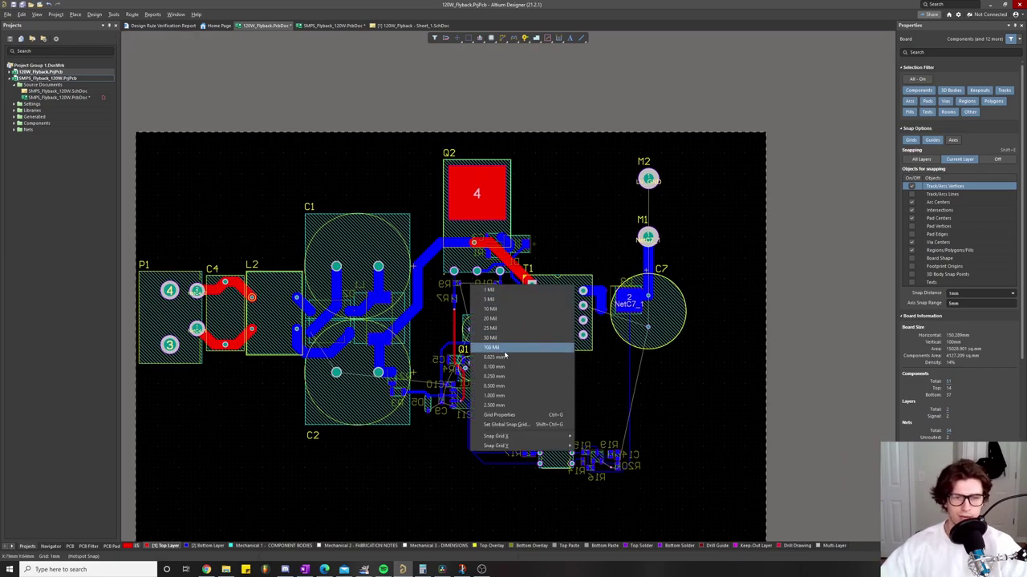
click(509, 398)
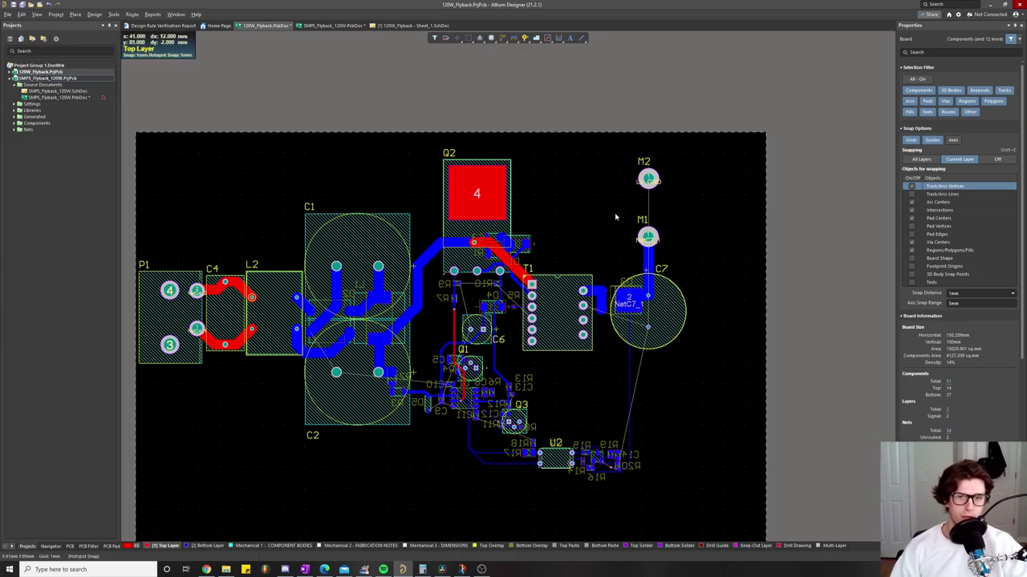
scroll(545, 218, right, 1)
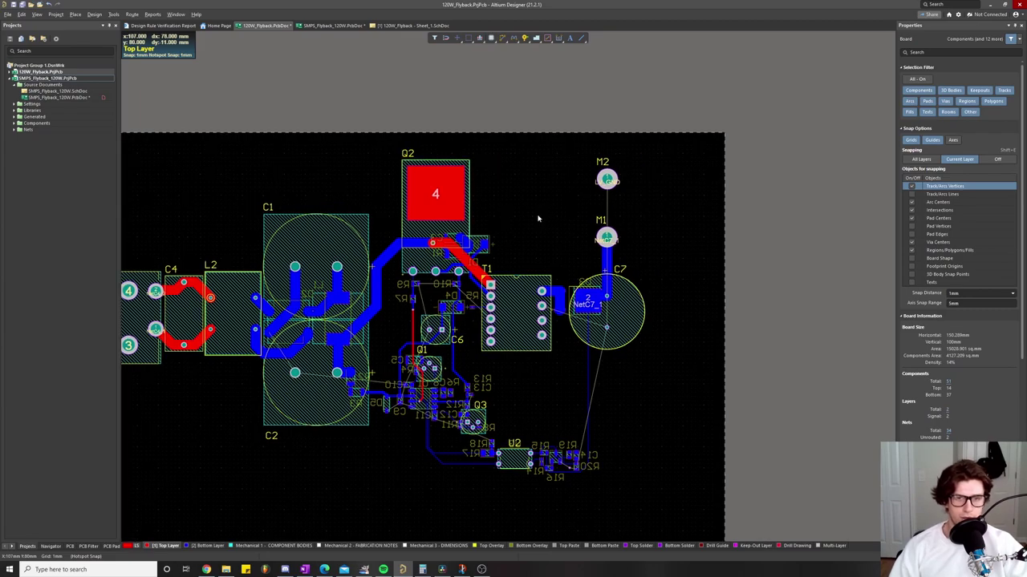
right_click(538, 217)
click(526, 177)
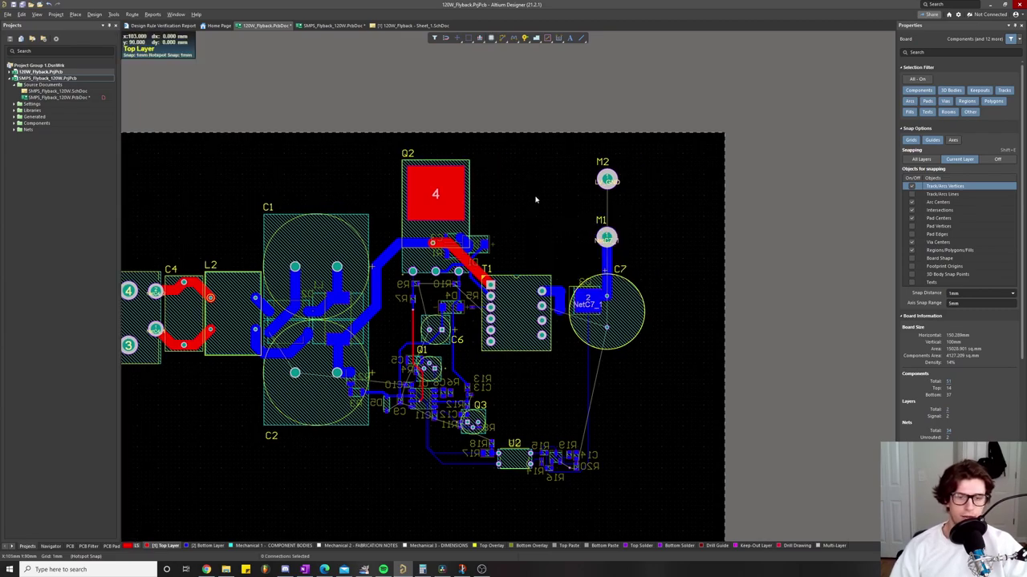
Step: Start a solid polygon pour on the Top Layer with its upper edge above M2 from (131, 95) to (104, 95) mm
click(74, 17)
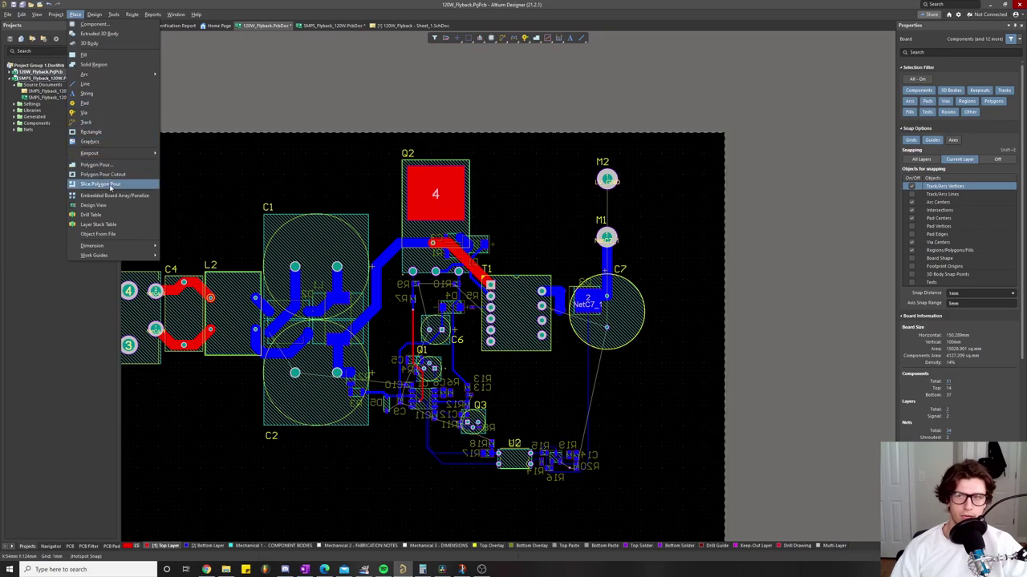
click(125, 166)
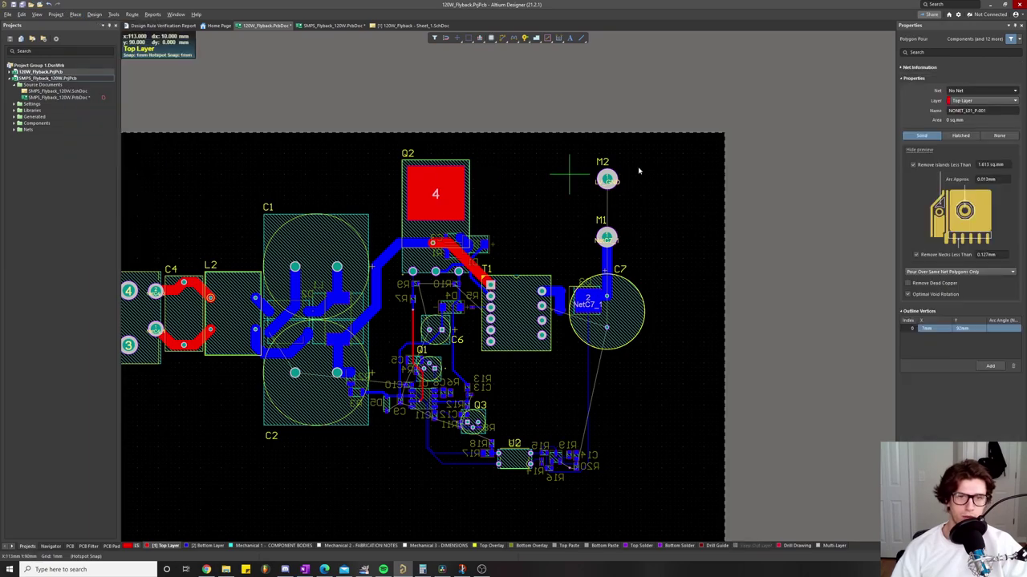
scroll(653, 161, up, 3)
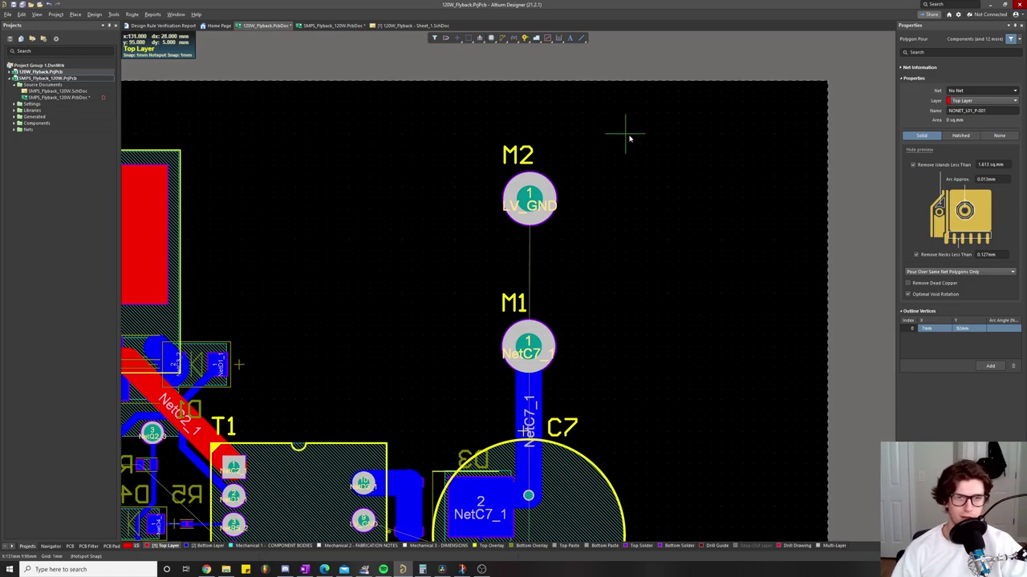
click(627, 137)
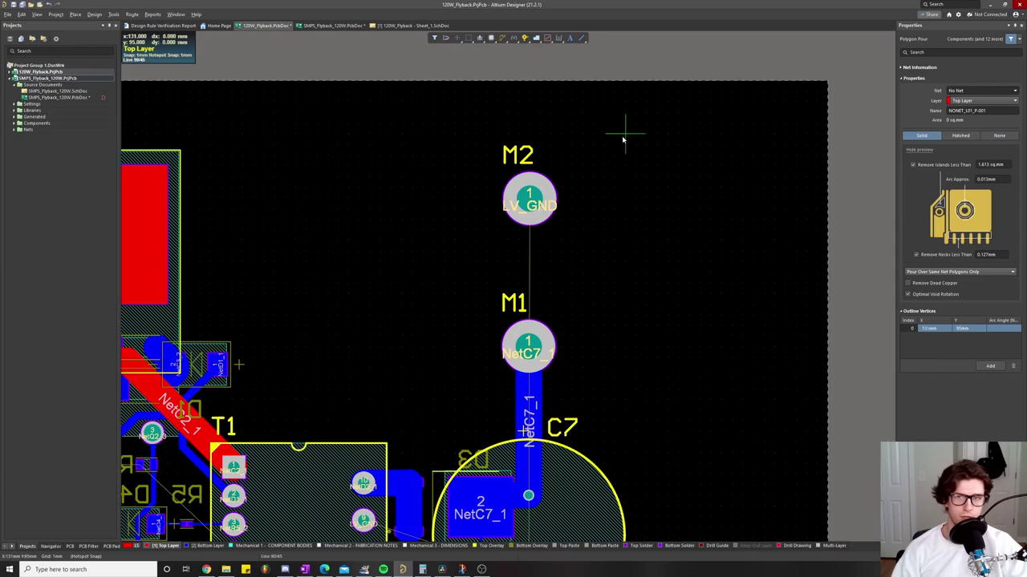
scroll(625, 135, down, 2)
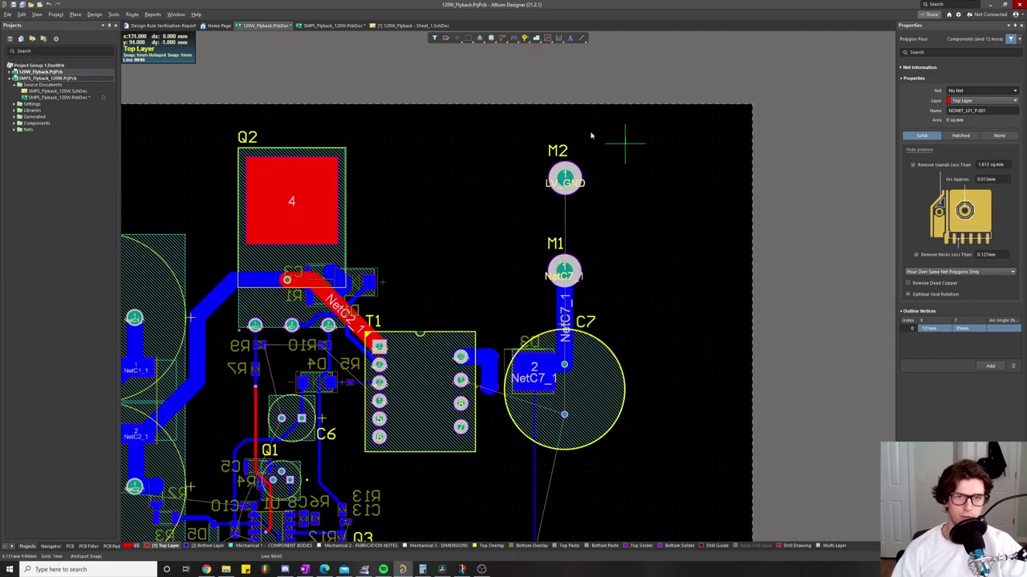
click(445, 137)
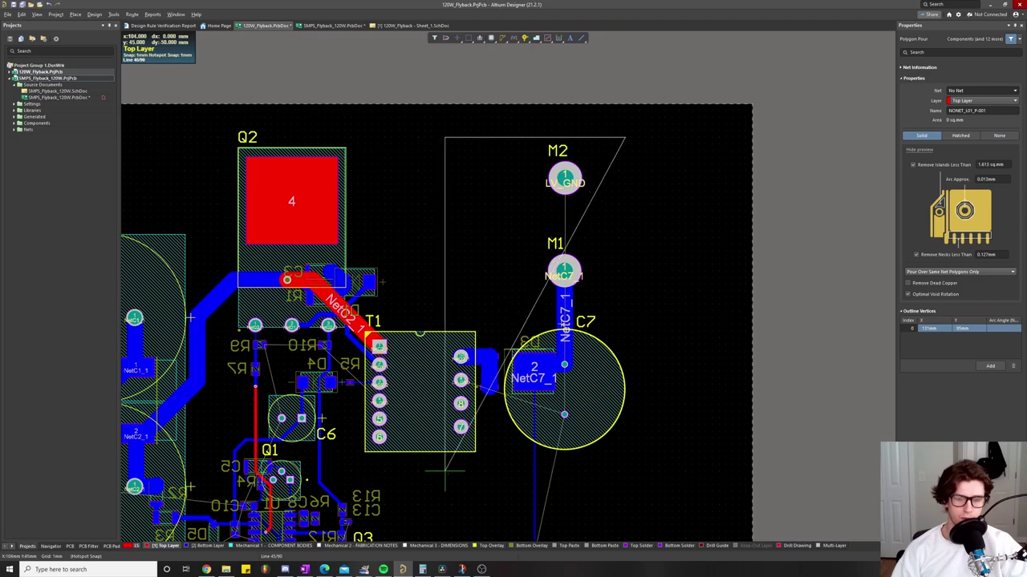
Step: Finish the polygon outline through (104, 30), (102, 30), (102, 16) and (131, 16) mm, enclosing the secondary-side parts beside U2
scroll(445, 471, down, 2)
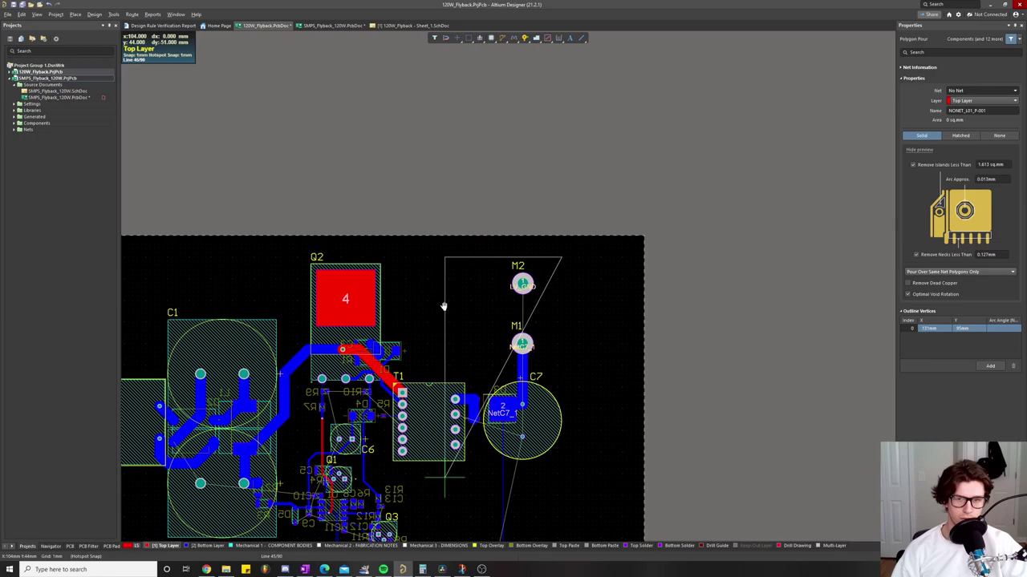
scroll(443, 307, down, 3)
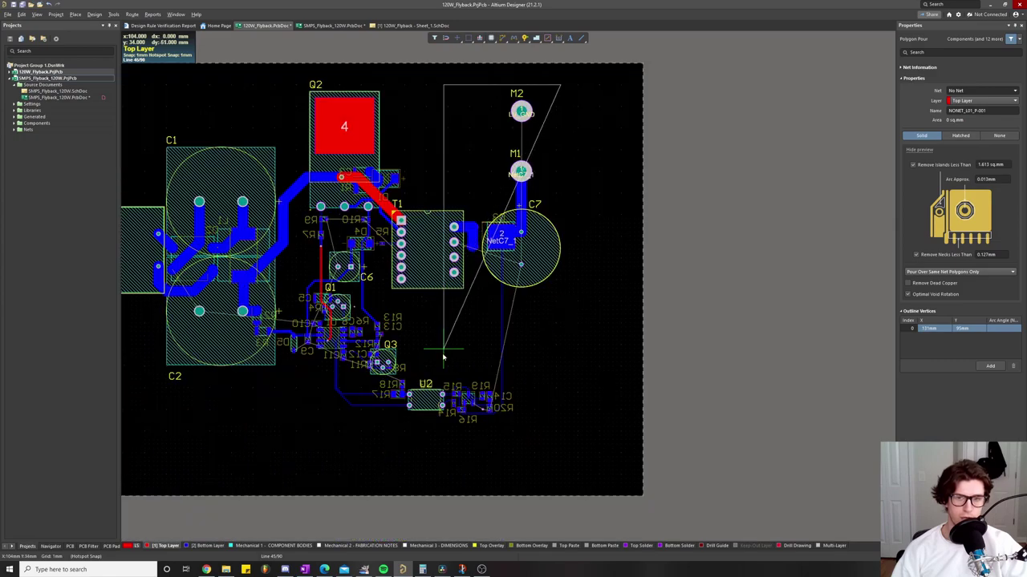
scroll(443, 351, up, 2)
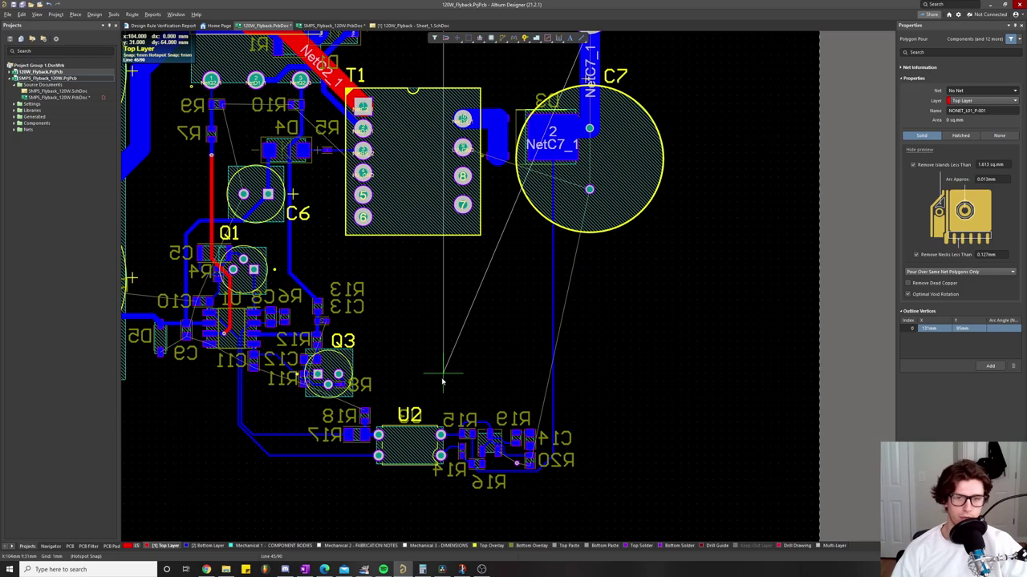
key(space)
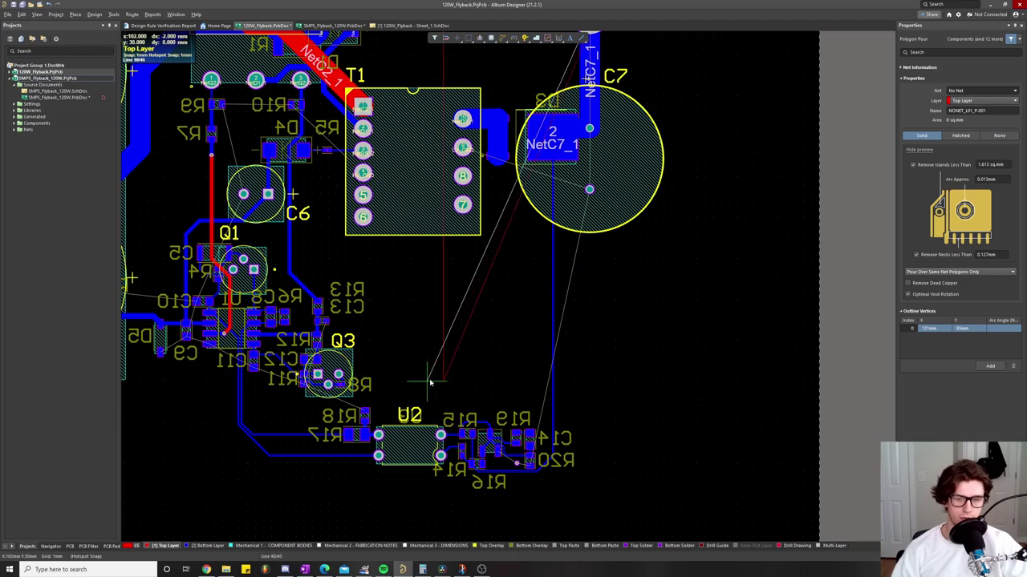
click(429, 384)
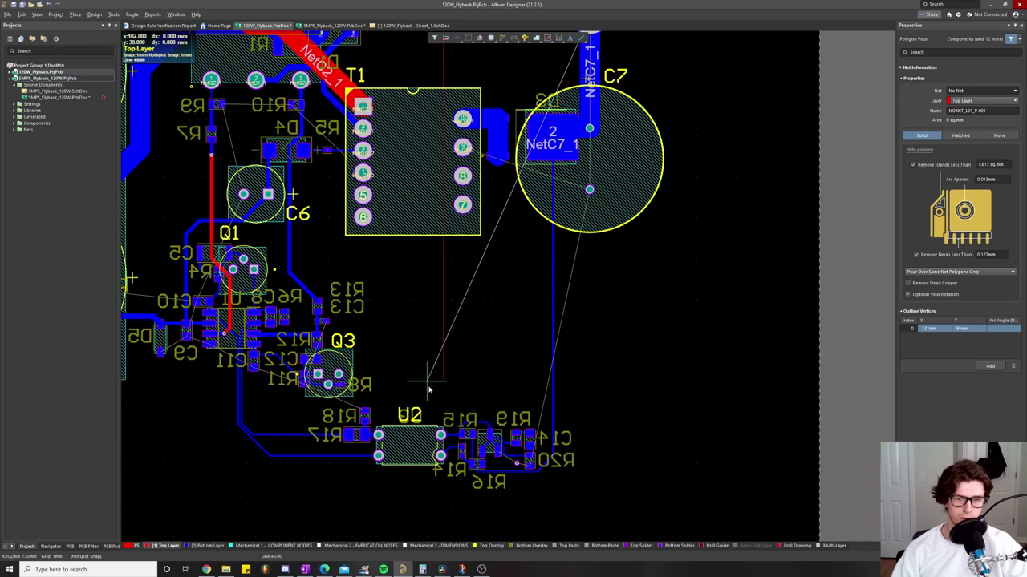
click(426, 497)
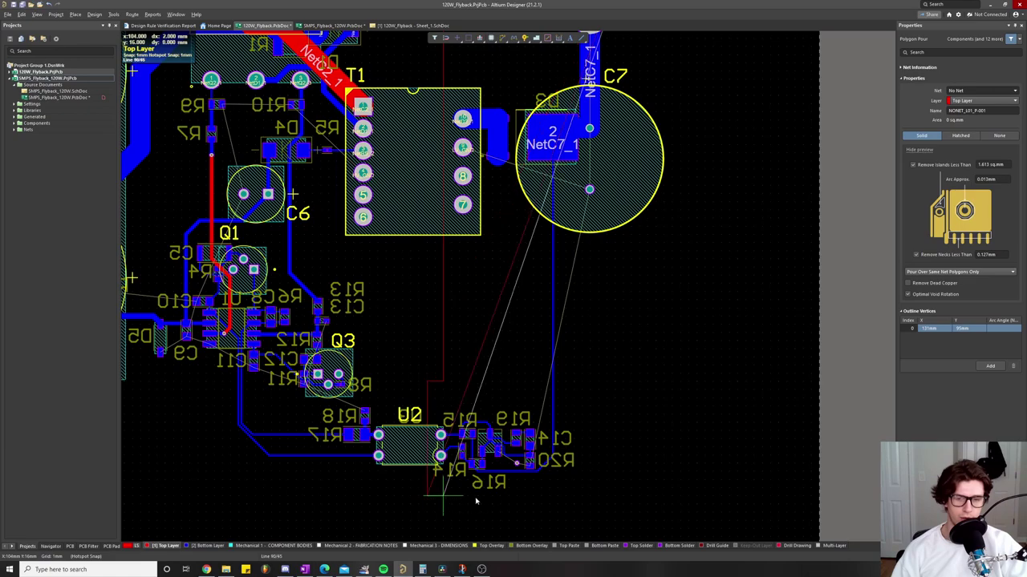
click(664, 497)
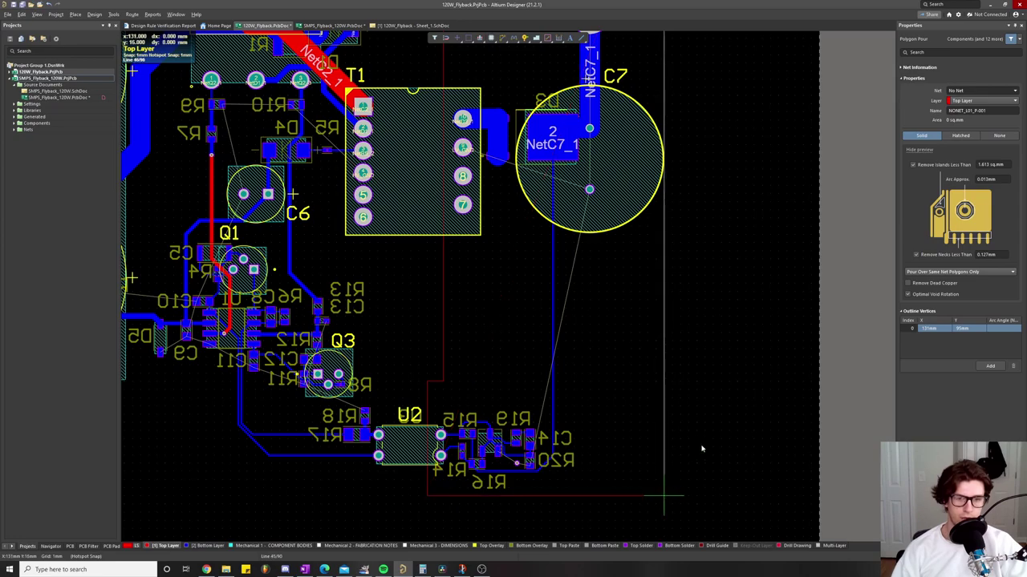
right_click(664, 502)
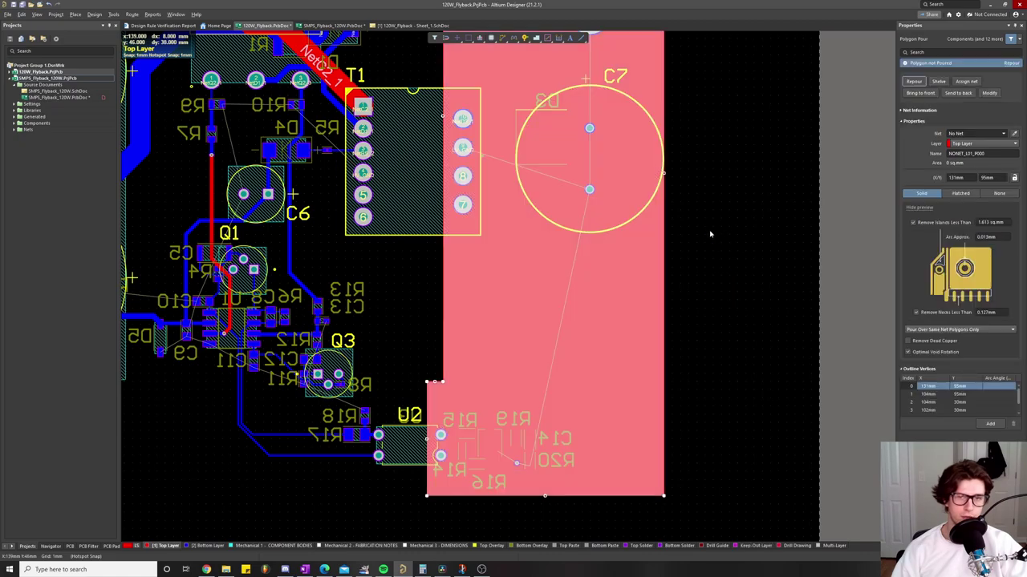
Step: Assign the new polygon to the LV_GND net and repour it
scroll(706, 218, down, 1)
drag(706, 218, 680, 367)
click(525, 125)
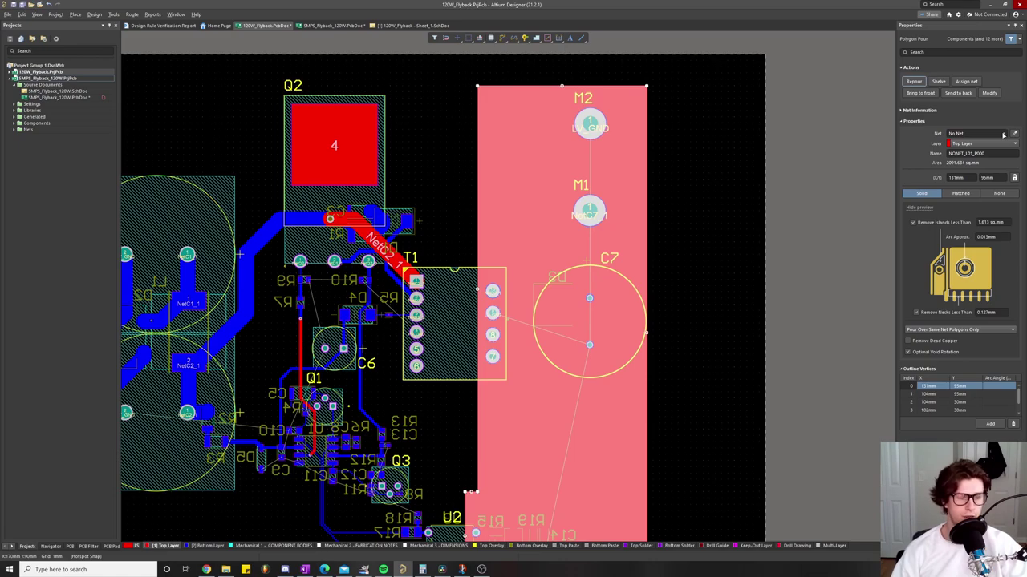
click(1002, 134)
click(972, 156)
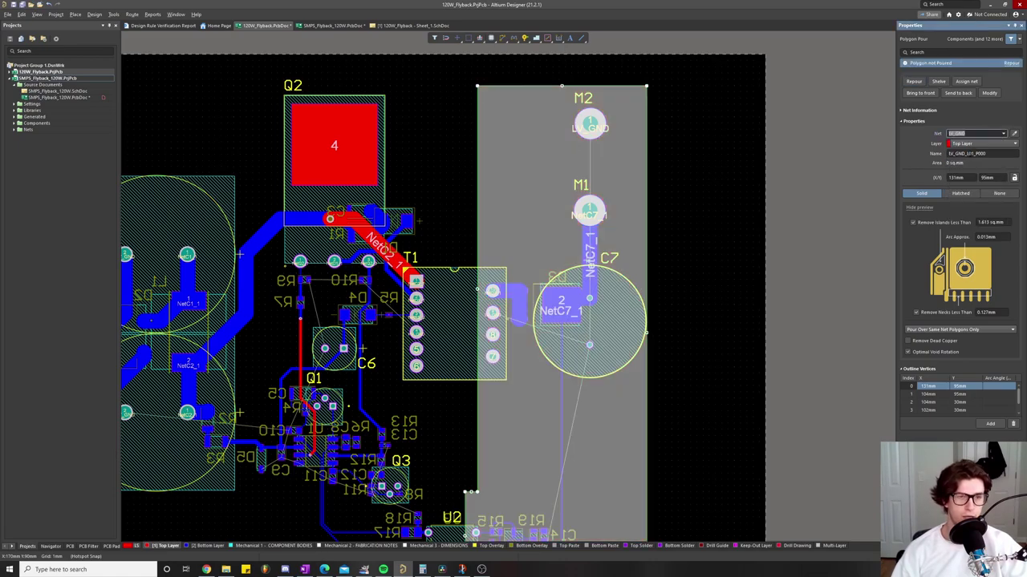
click(915, 81)
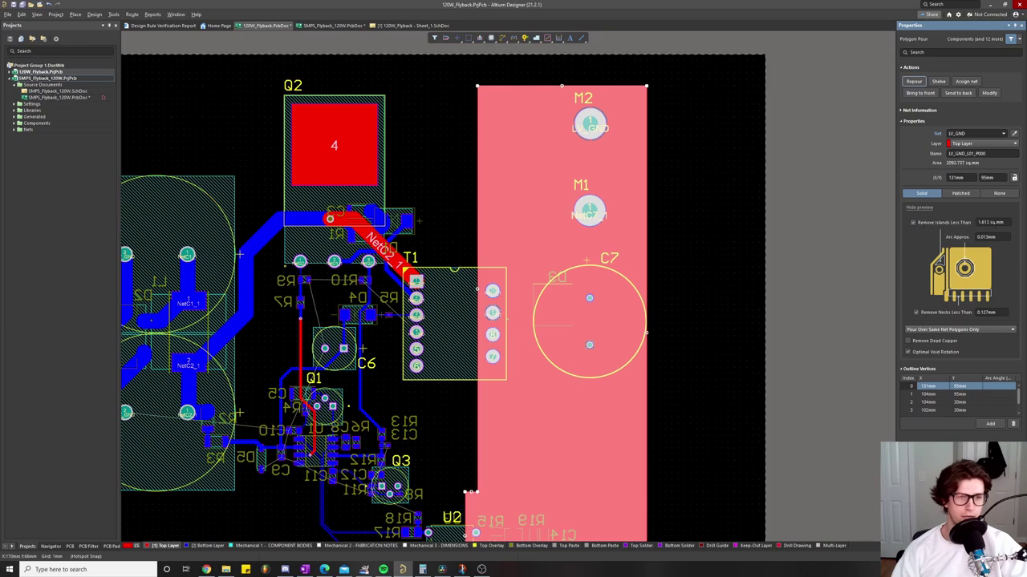
Step: Set the LV_GND polygon to remove islands smaller than 100 sq.mm, repour it and deselect it
click(1002, 223)
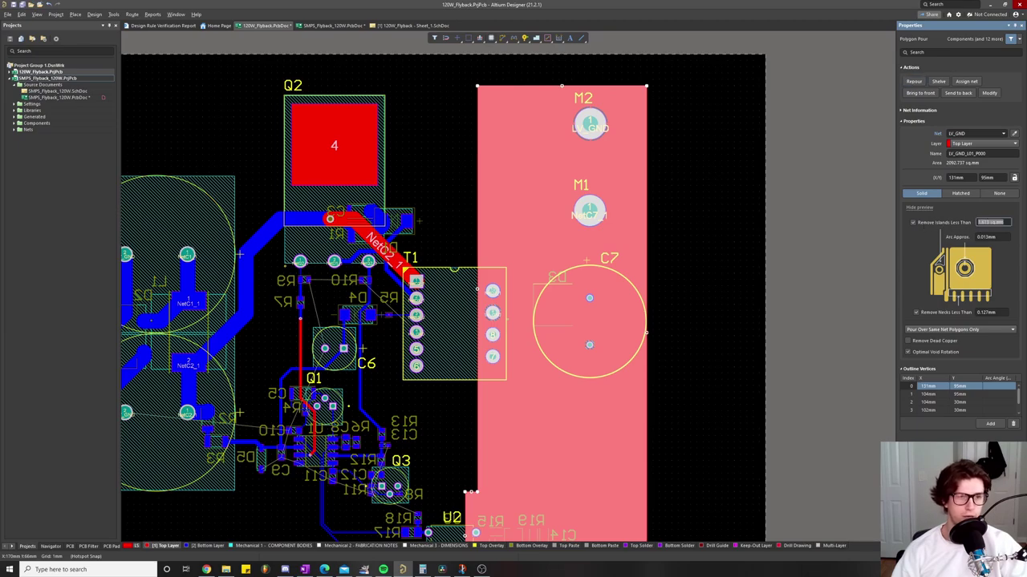
text(100)
key(Return)
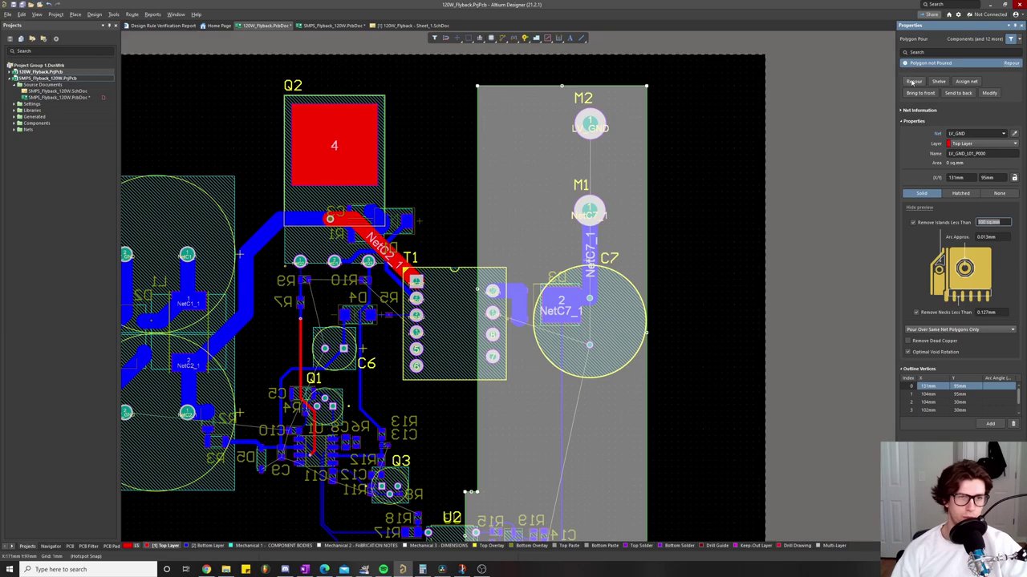
click(912, 82)
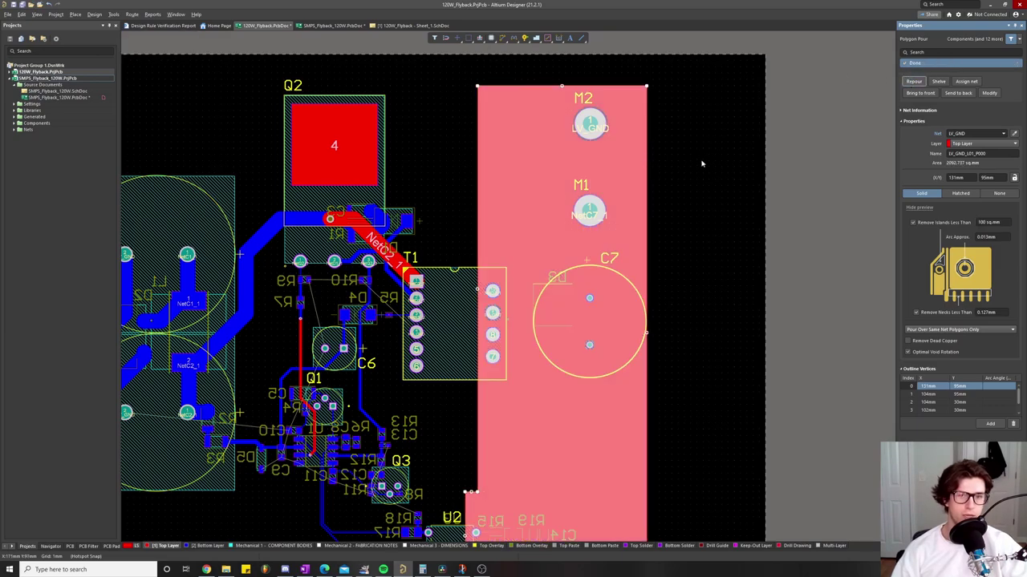
click(701, 147)
drag(682, 253, 701, 143)
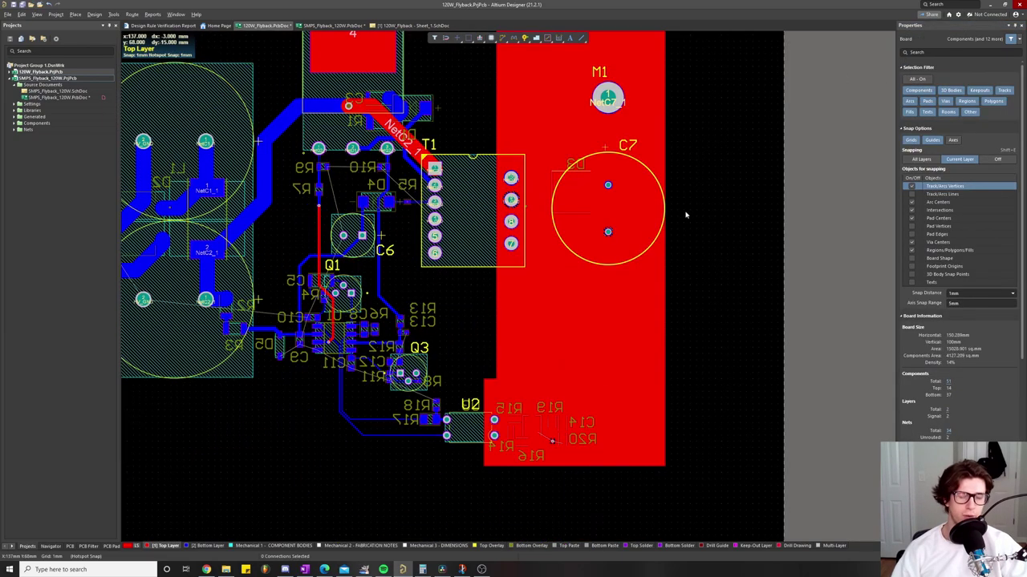
scroll(690, 194, up, 2)
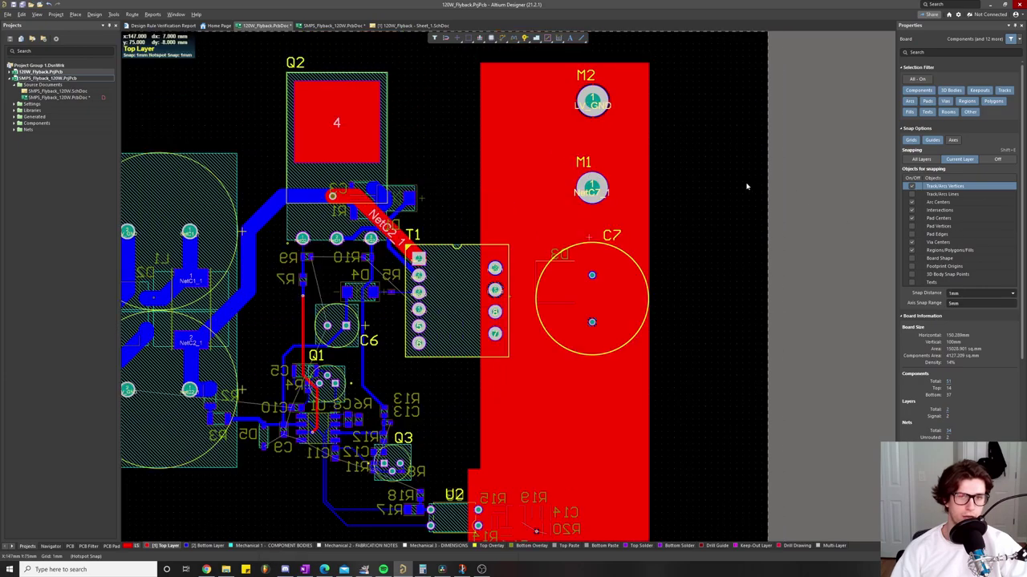
Step: Reselect the LV_GND polygon, switch its island removal off and back on, and repour it
click(538, 117)
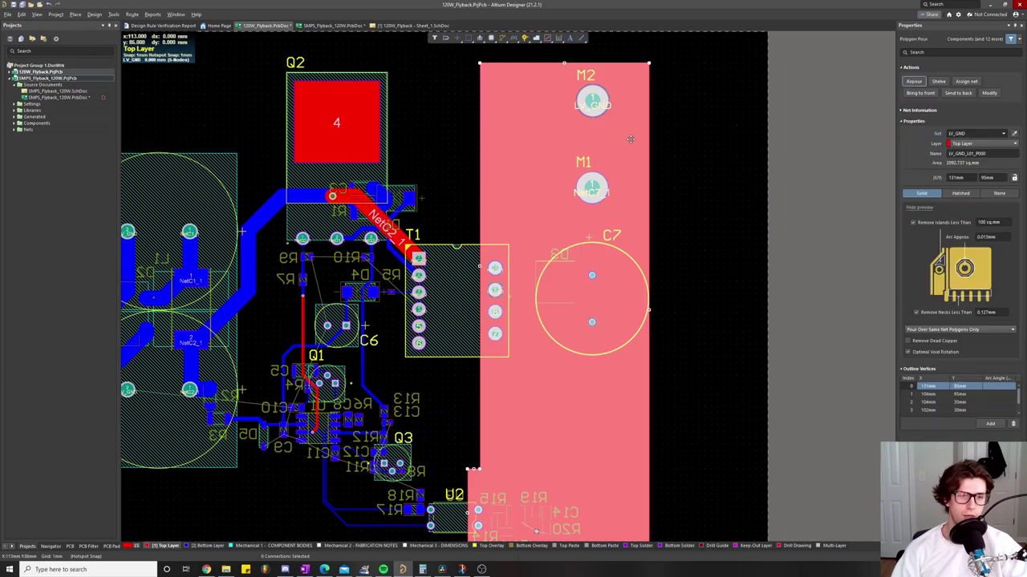
mouse_move(682, 182)
mouse_down()
mouse_move(688, 201)
mouse_move(687, 188)
mouse_up()
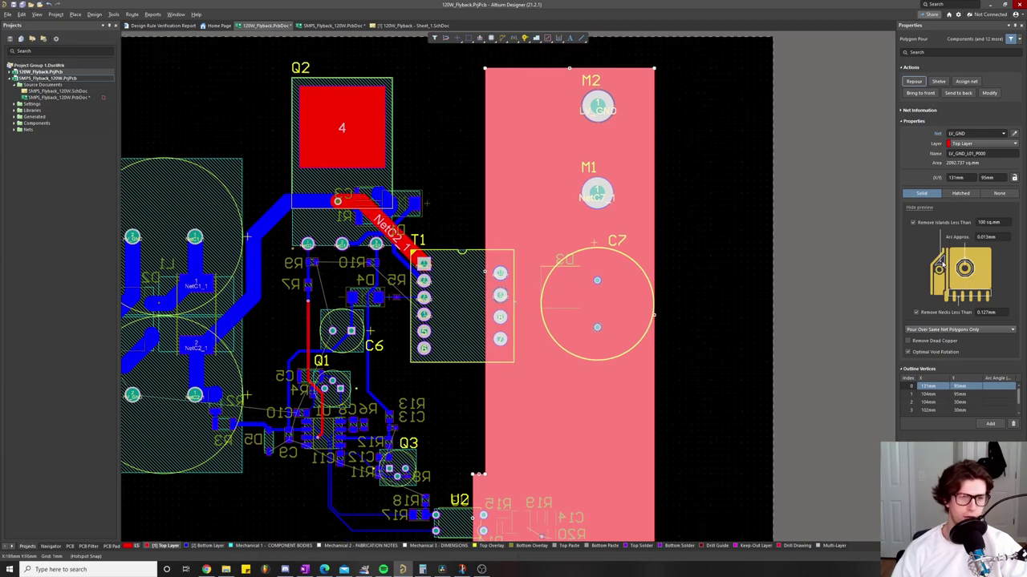
click(912, 223)
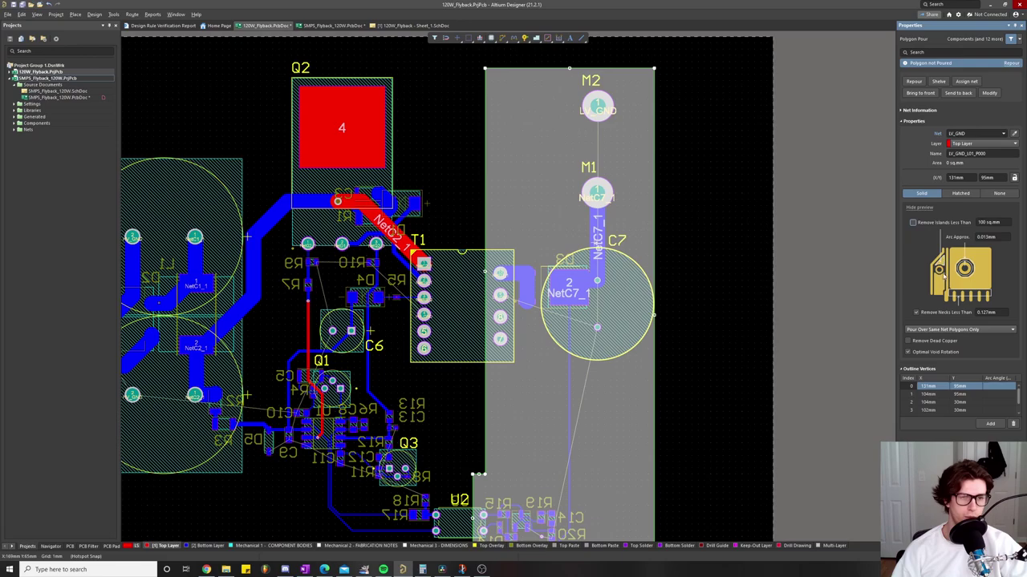
click(912, 223)
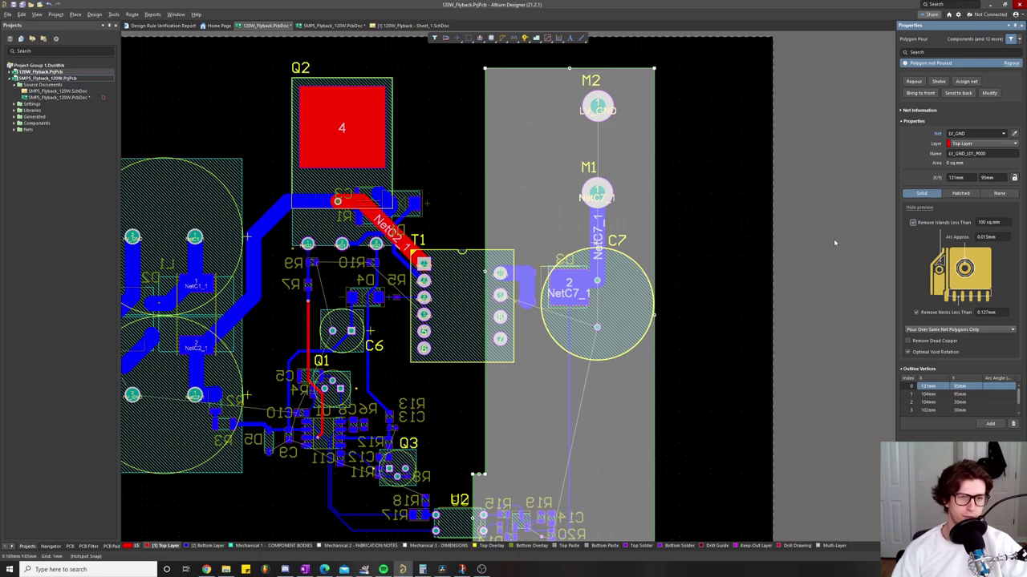
click(914, 81)
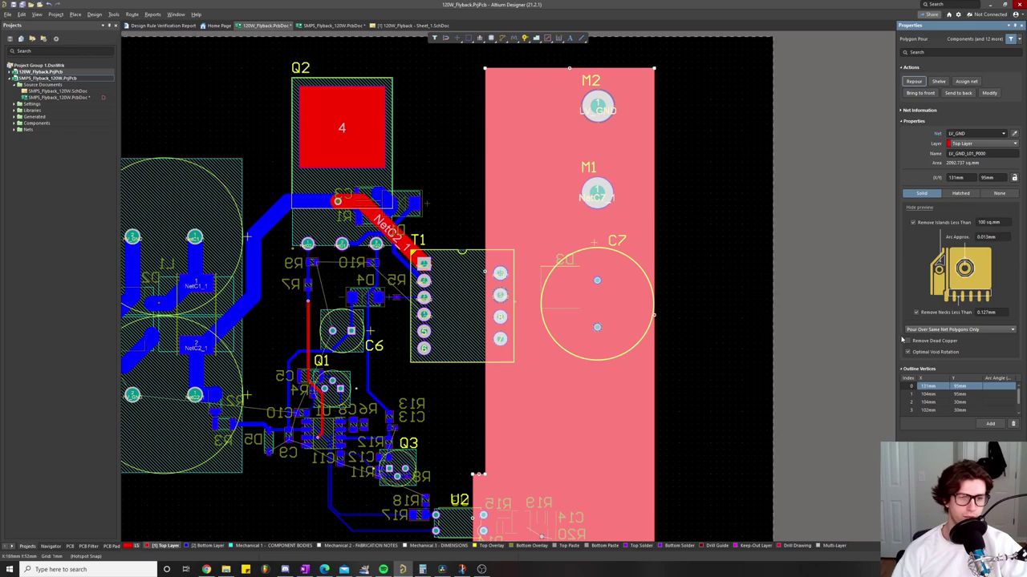
Step: Enable dead copper removal on the Top Layer LV_GND polygon, repour it and deselect it
click(908, 340)
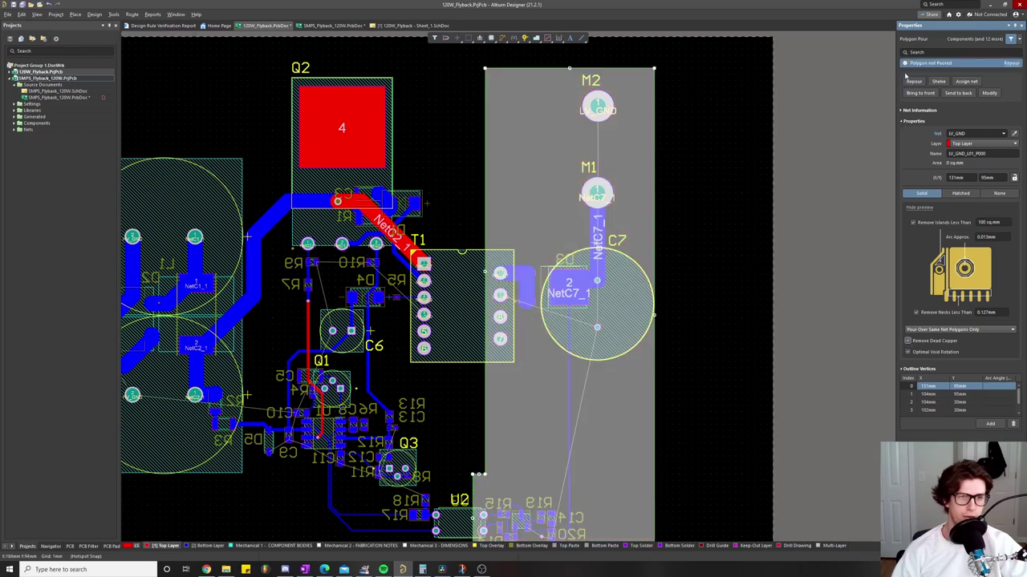
click(913, 81)
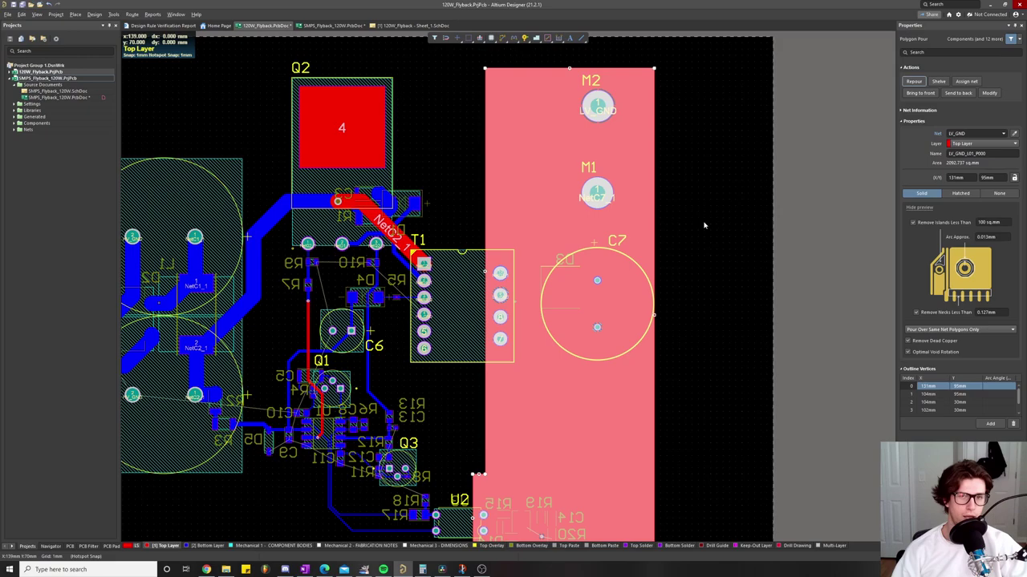
click(700, 232)
Step: Examine the poured Top Layer LV_GND copper around M1, M2, T1, C7 and the small parts beside U2
scroll(698, 256, down, 2)
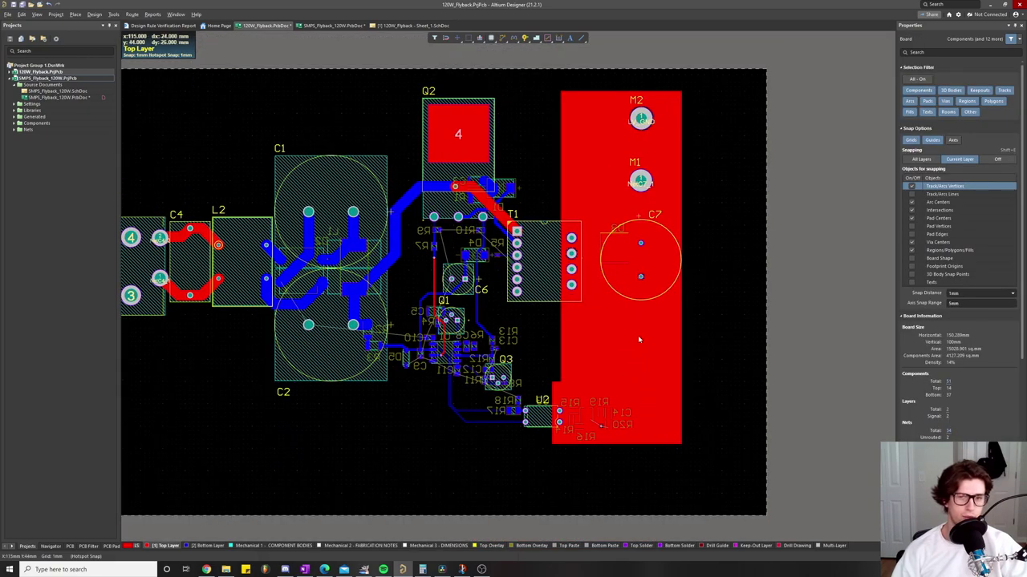
scroll(639, 374, up, 2)
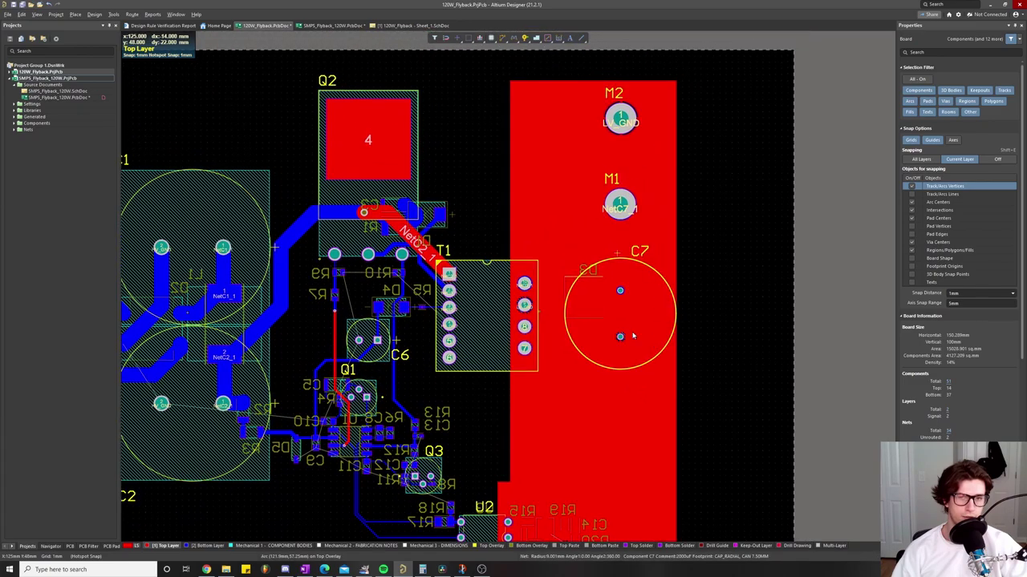
scroll(577, 240, down, 2)
scroll(566, 229, up, 2)
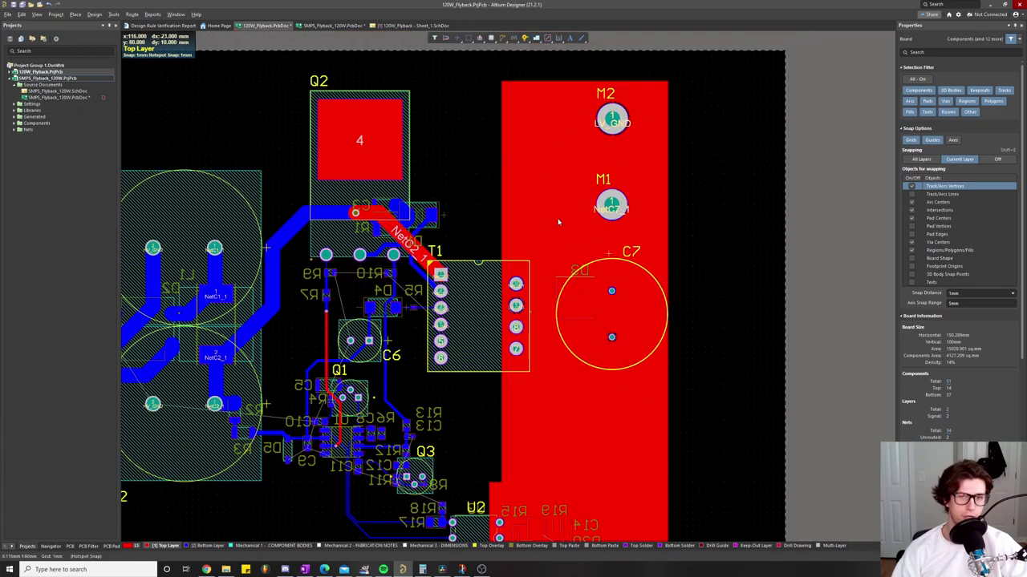
scroll(568, 339, down, 2)
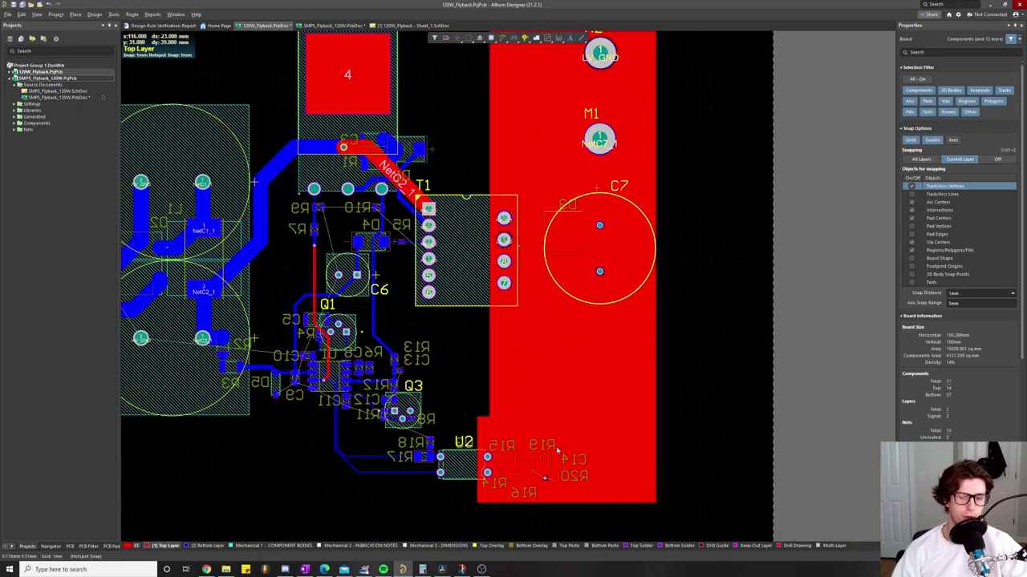
scroll(554, 461, down, 1)
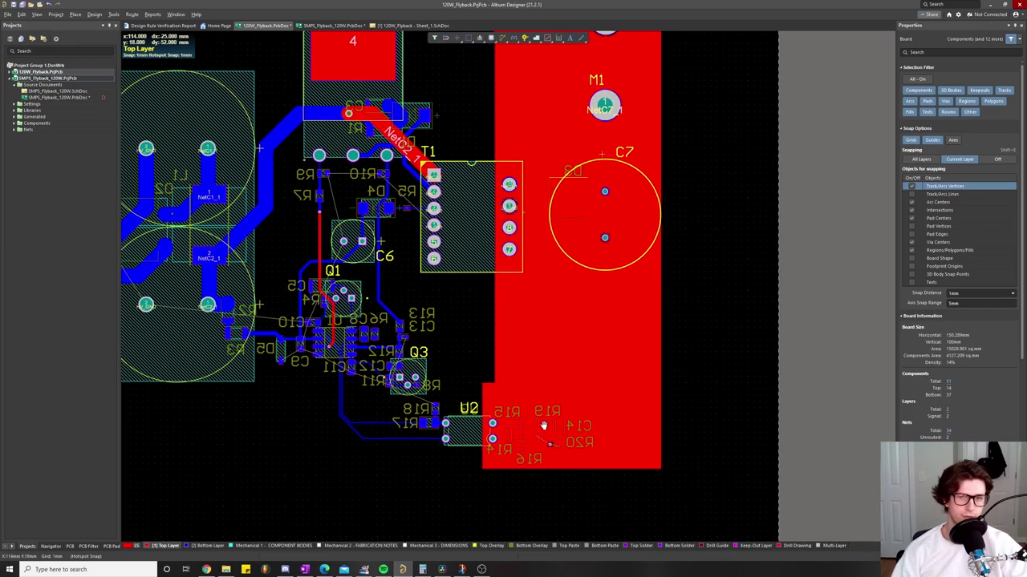
ctrl+scroll(544, 461, up, 1)
scroll(542, 370, down, 2)
ctrl+scroll(541, 370, down, 1)
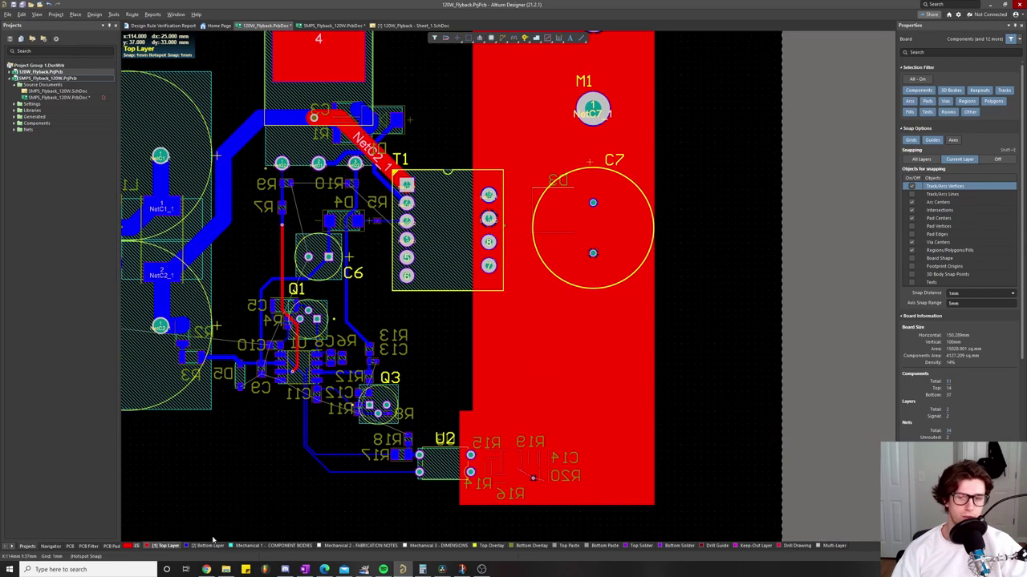
Step: Start a solid polygon pour on the Bottom Layer from (104, 95) through (131, 95) to (131, 16) mm, following the top polygon's outline
key(KP_Multiply)
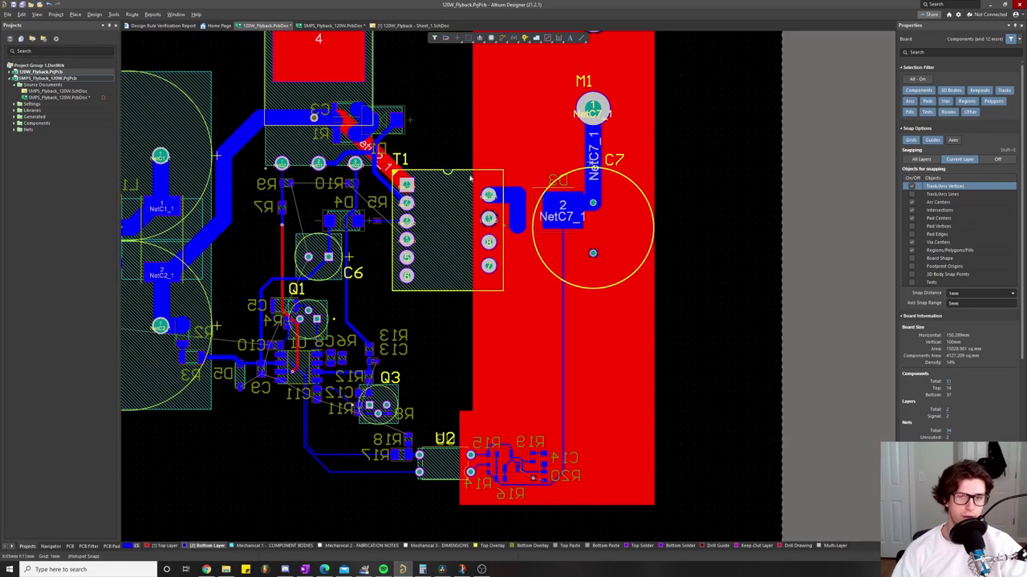
drag(437, 39, 400, 184)
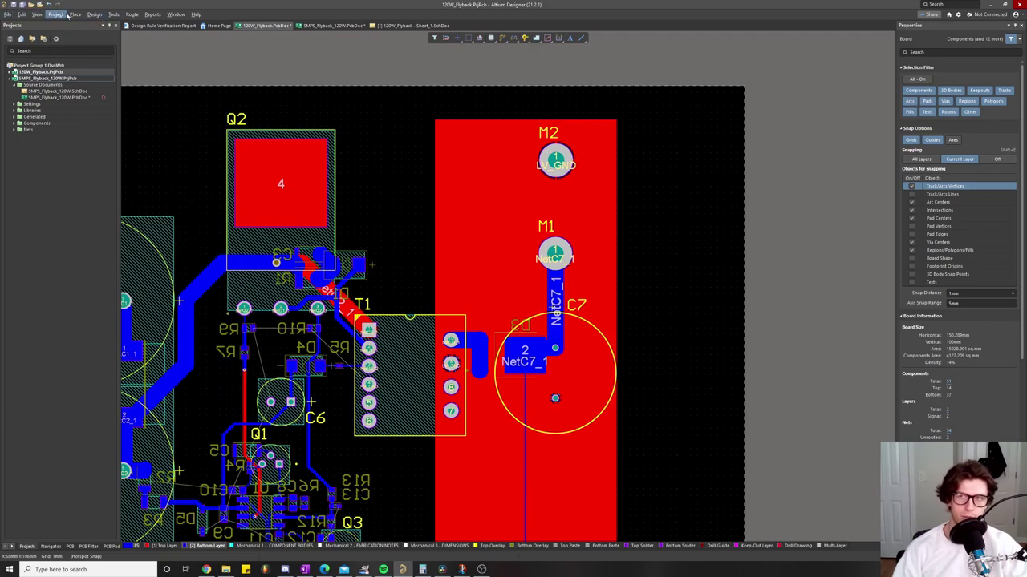
click(75, 14)
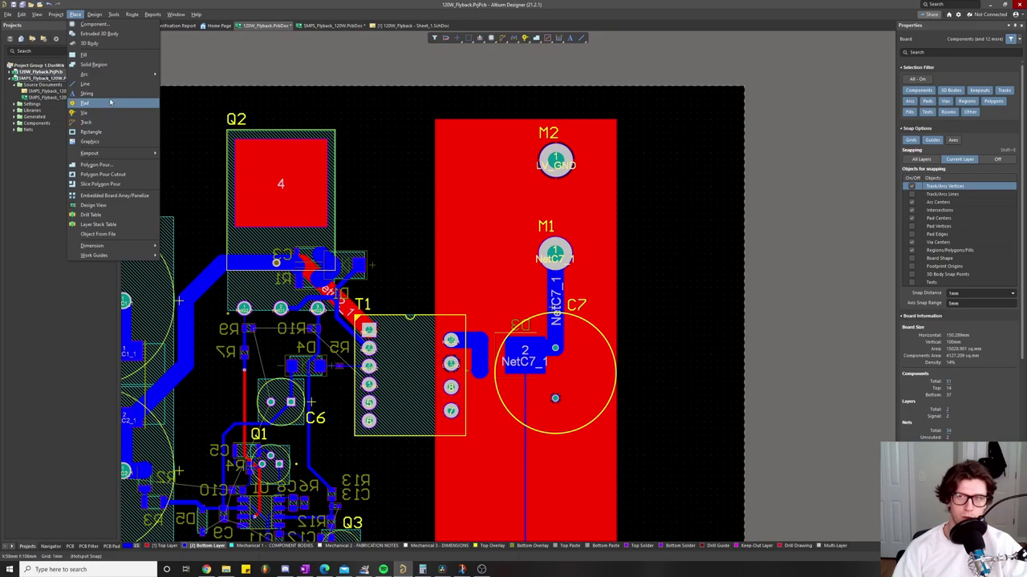
click(112, 166)
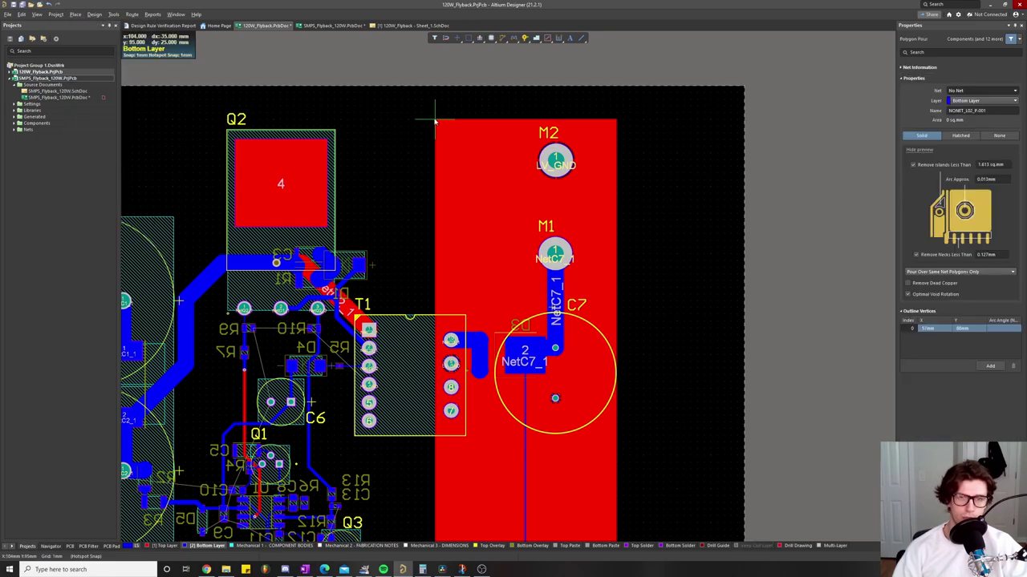
click(435, 120)
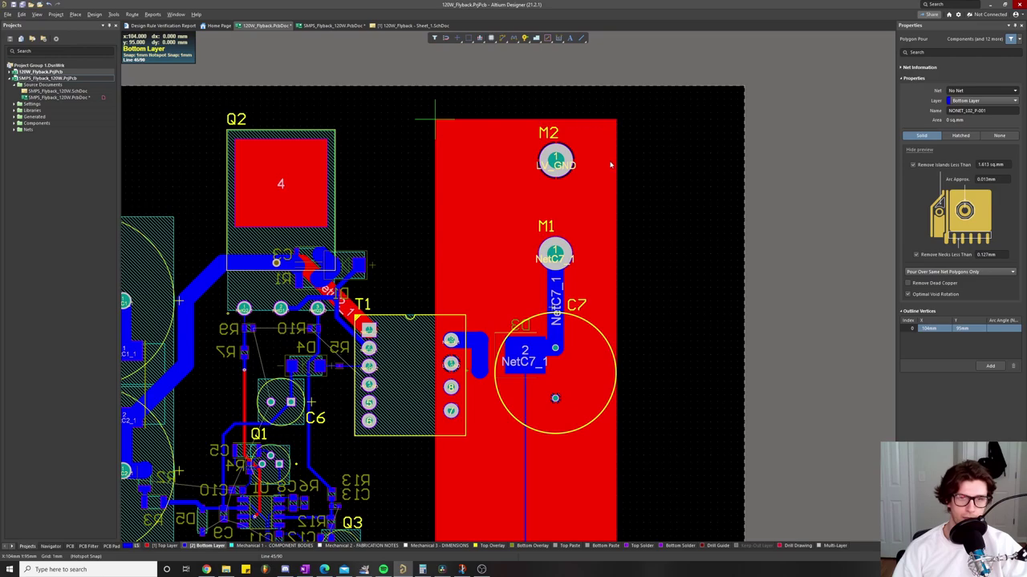
ctrl+scroll(608, 225, down, 5)
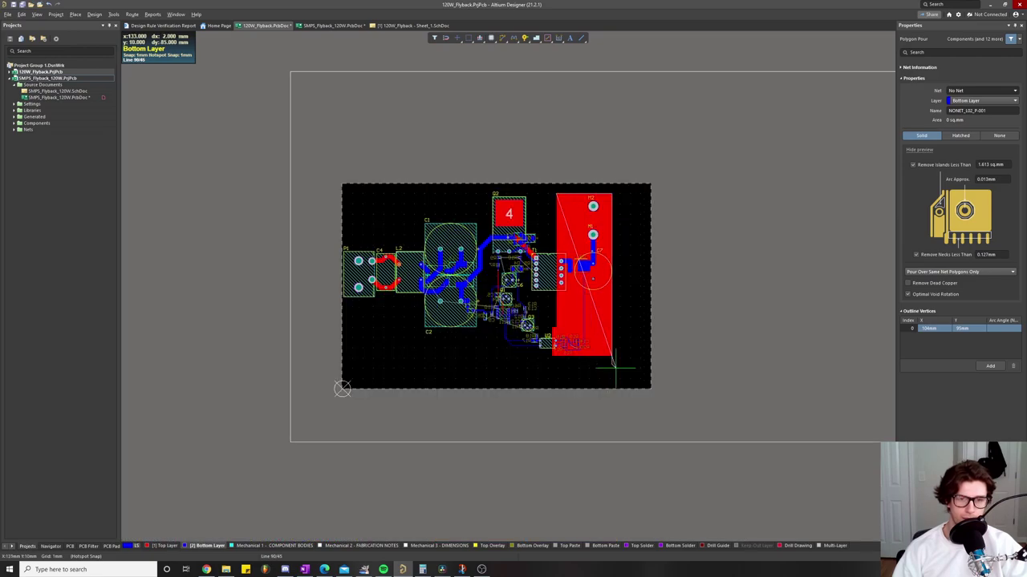
ctrl+scroll(599, 329, up, 5)
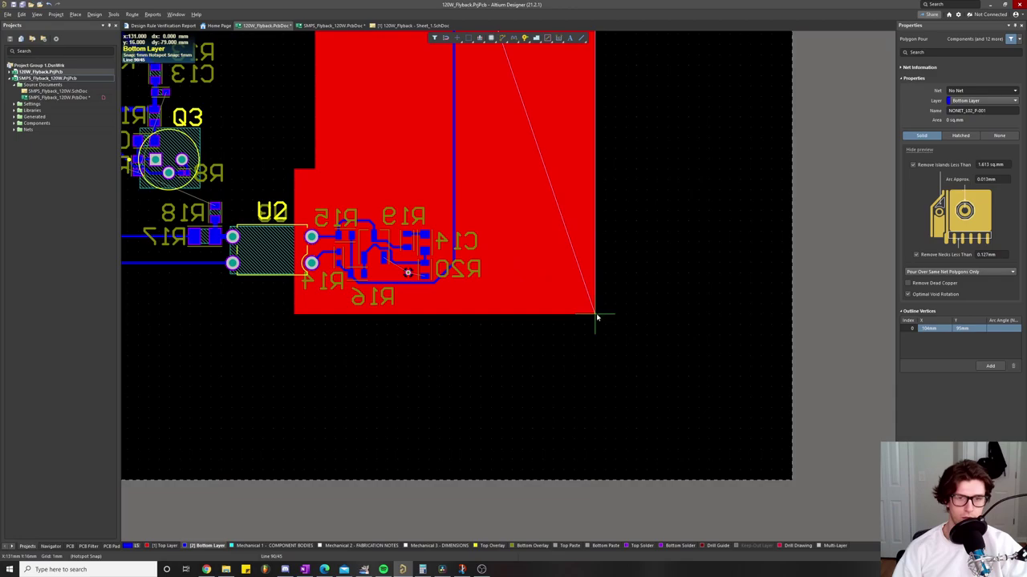
click(596, 318)
Step: Finish the Bottom Layer polygon through (102, 16), (102, 30) and (104, 30), closing it at (104, 95) mm
click(294, 313)
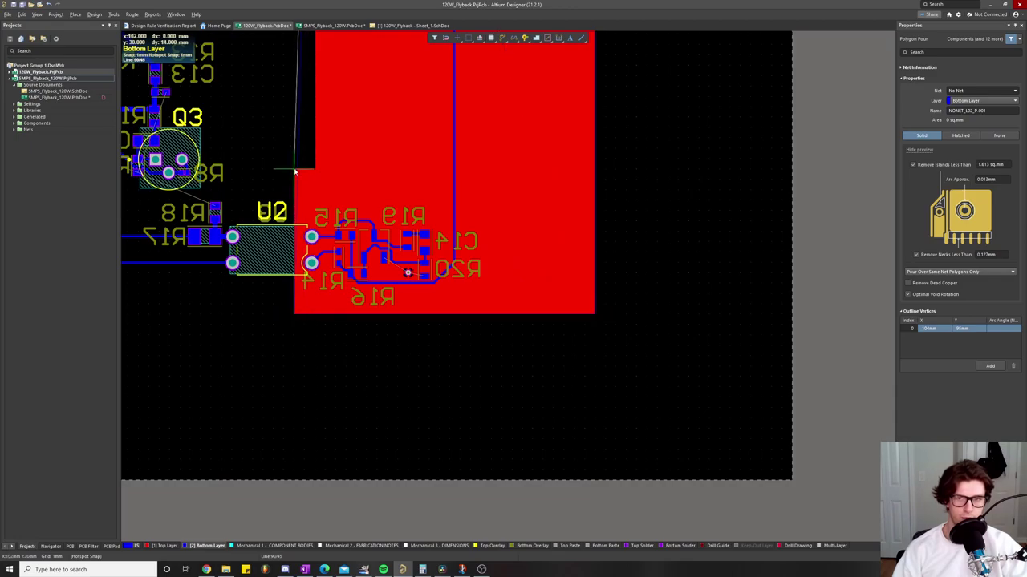
key(space)
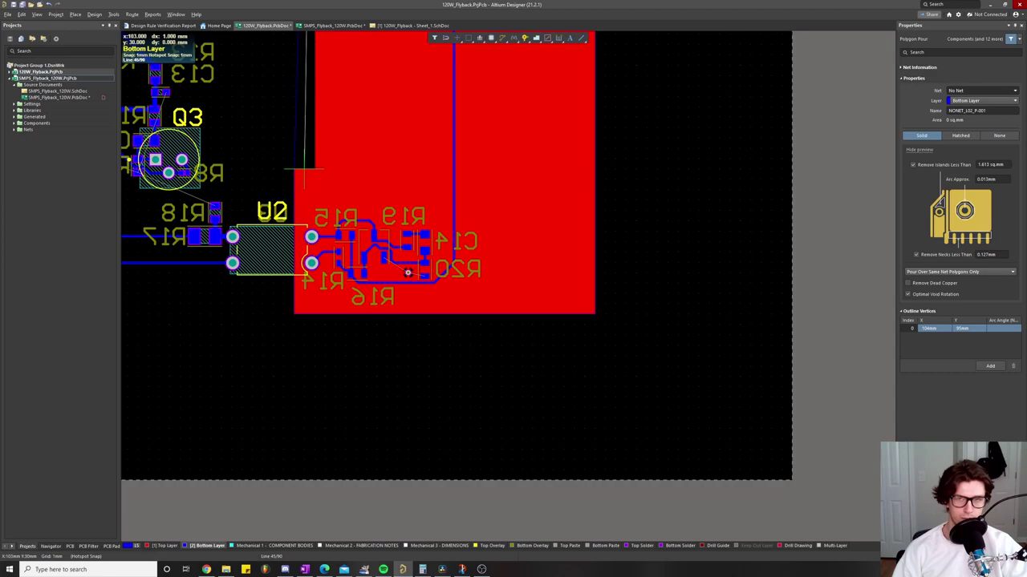
scroll(315, 71, down, 5)
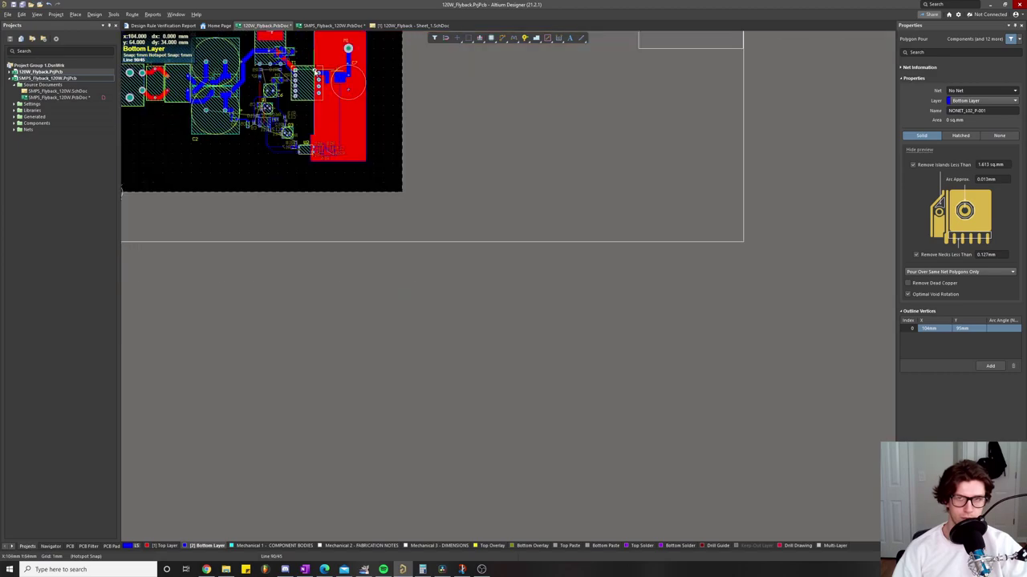
scroll(317, 121, up, 4)
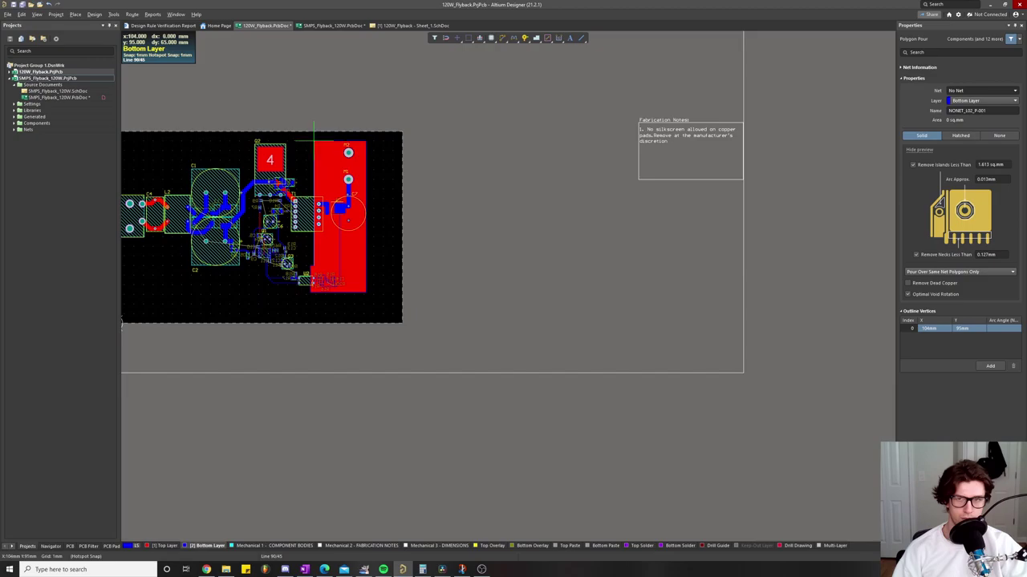
scroll(314, 140, up, 5)
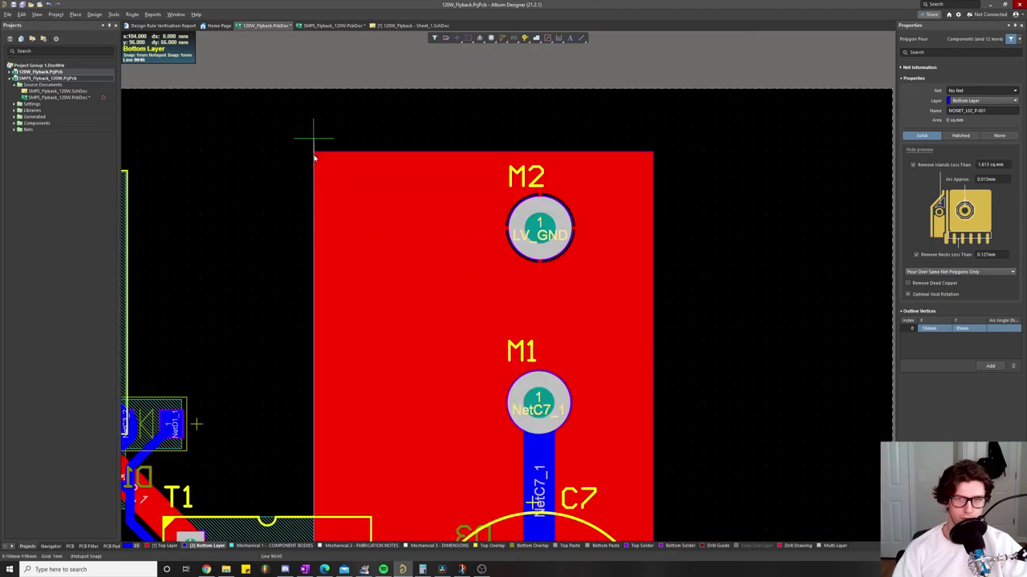
click(314, 153)
right_click(287, 141)
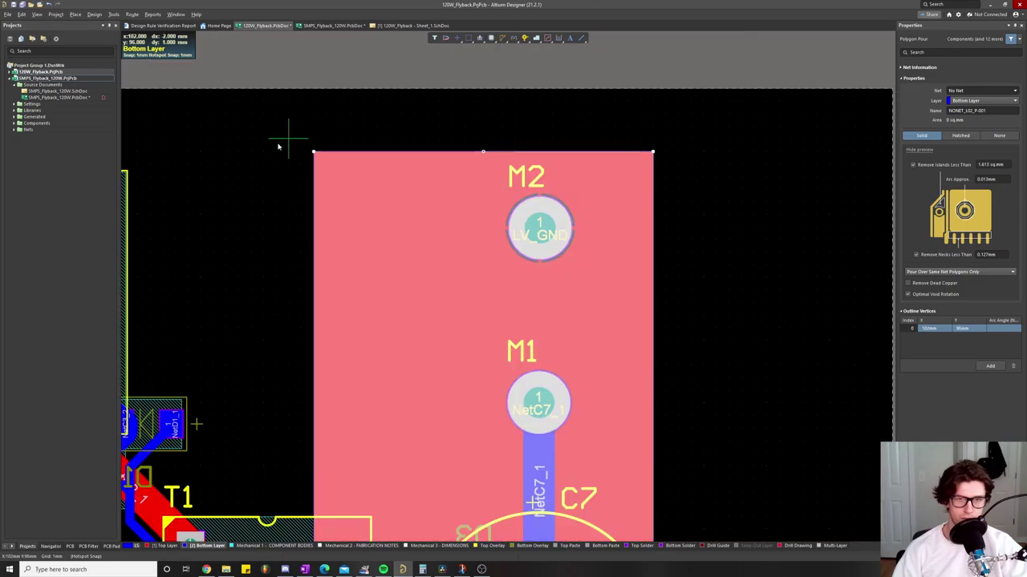
right_click(278, 147)
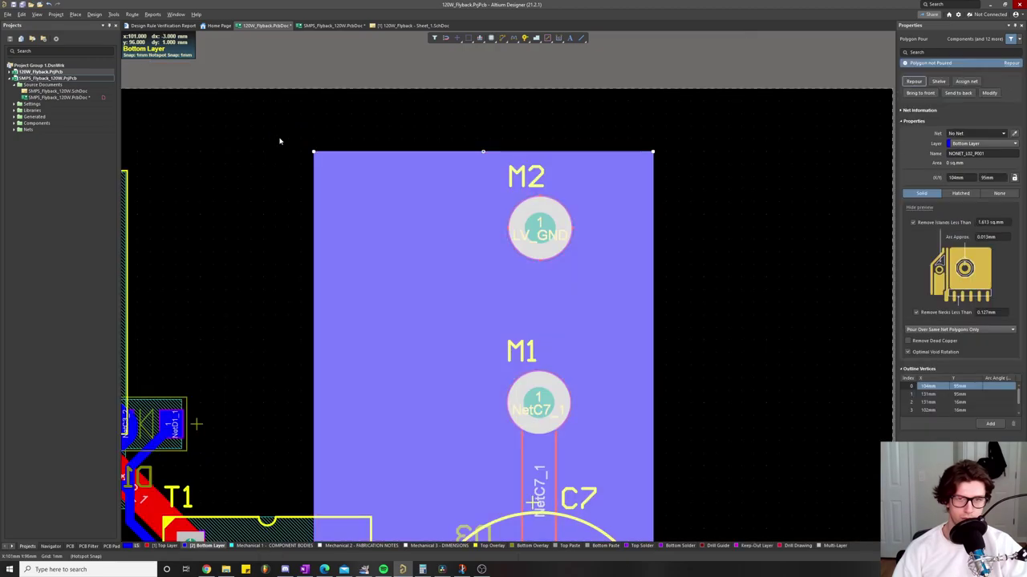
Step: Assign the Bottom Layer polygon to the LV_GND net, repour it and deselect it
click(1001, 134)
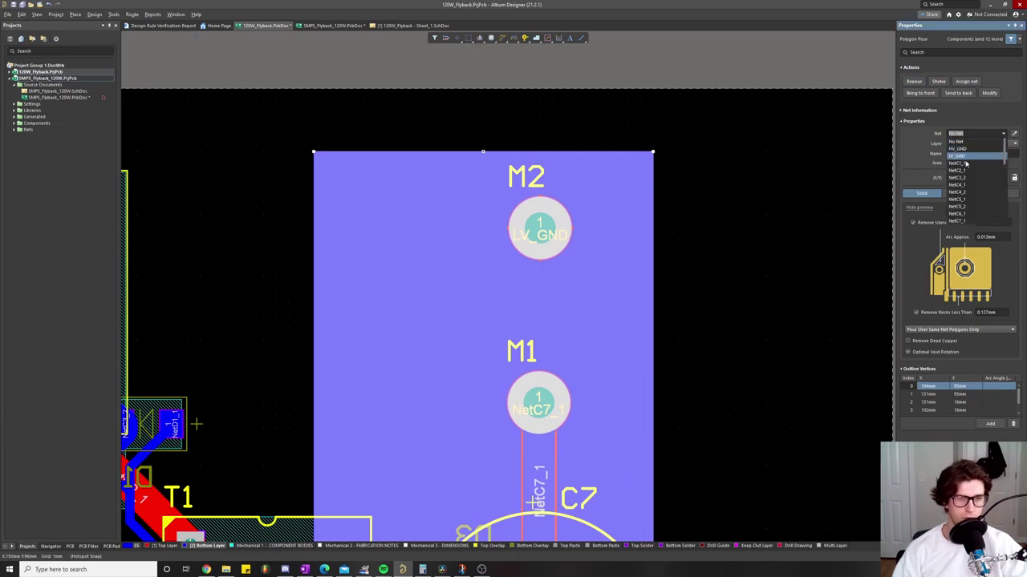
click(963, 156)
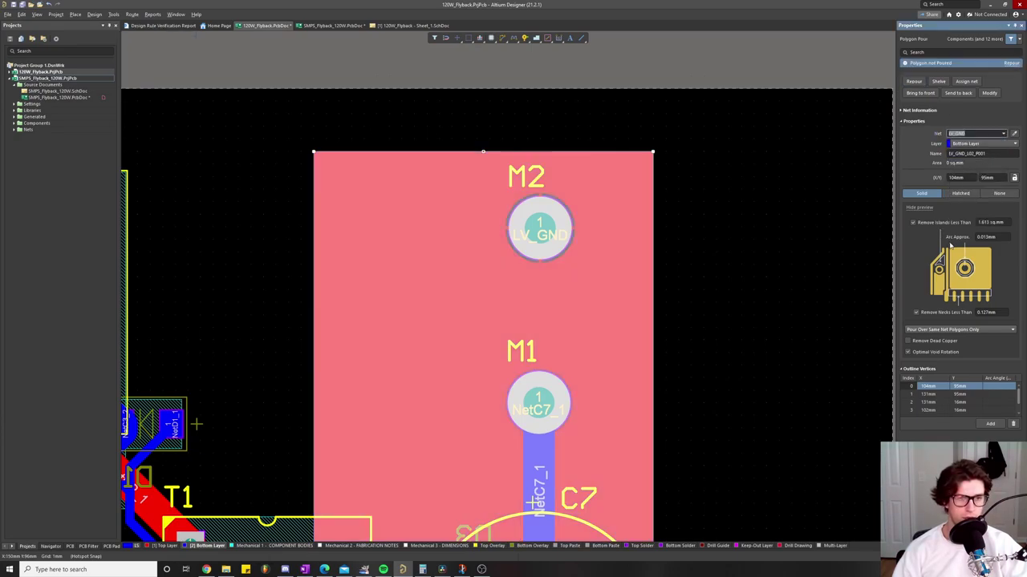
click(913, 81)
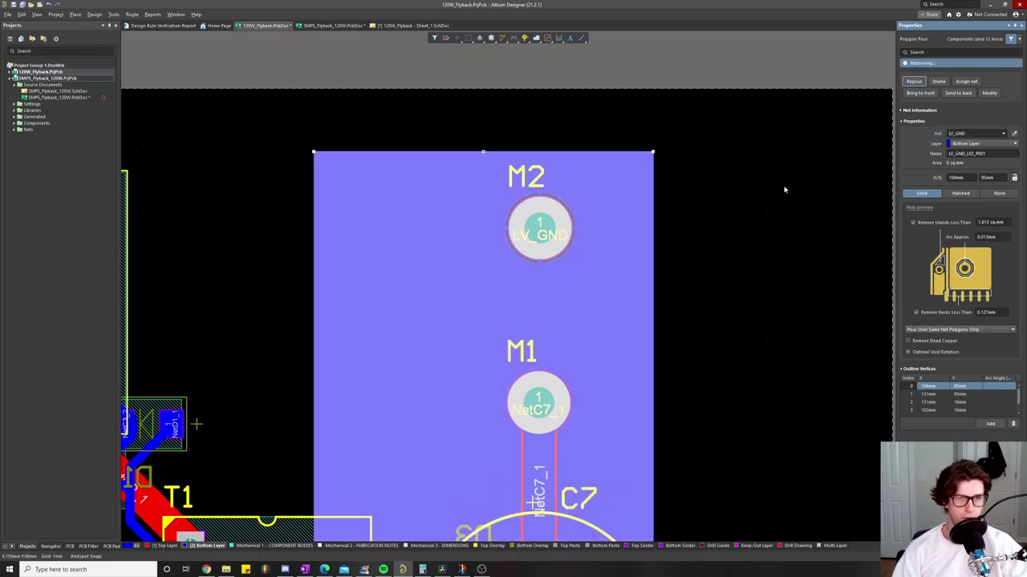
click(731, 231)
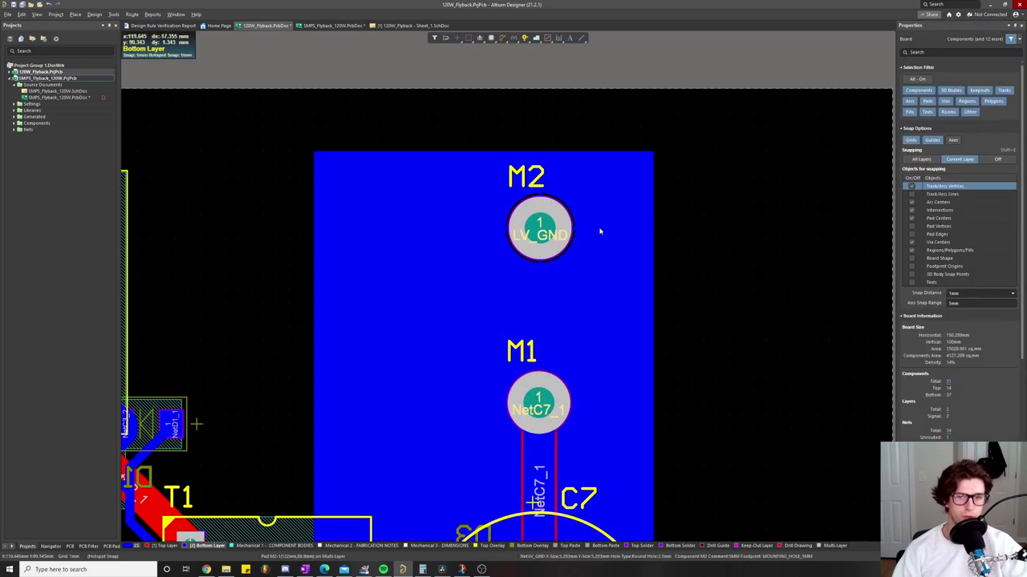
Step: Inspect the thermal relief connections at pad M2, then enable dead copper removal on the Bottom Layer LV_GND polygon and repour it
scroll(631, 174, up, 4)
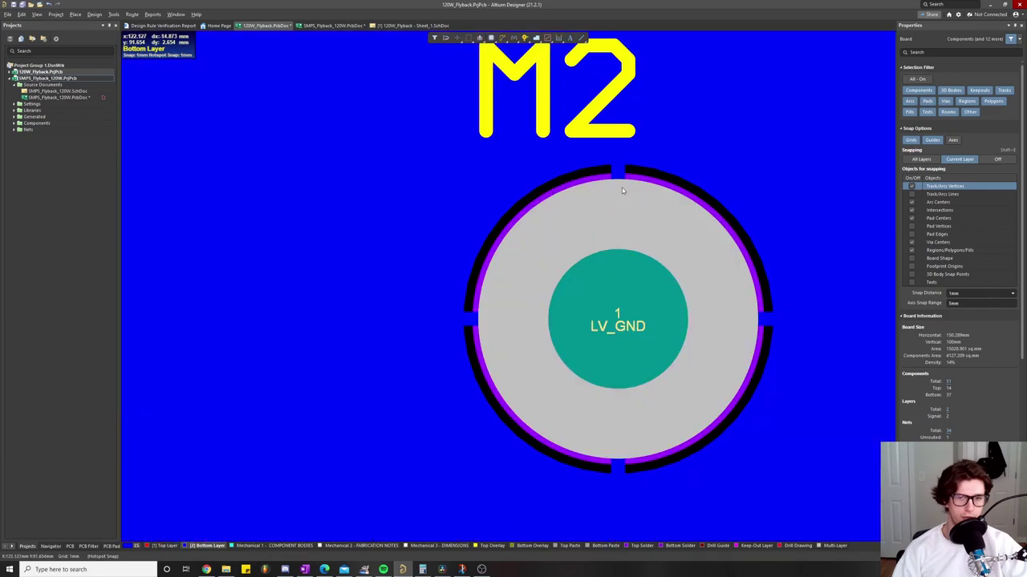
drag(556, 260, 467, 152)
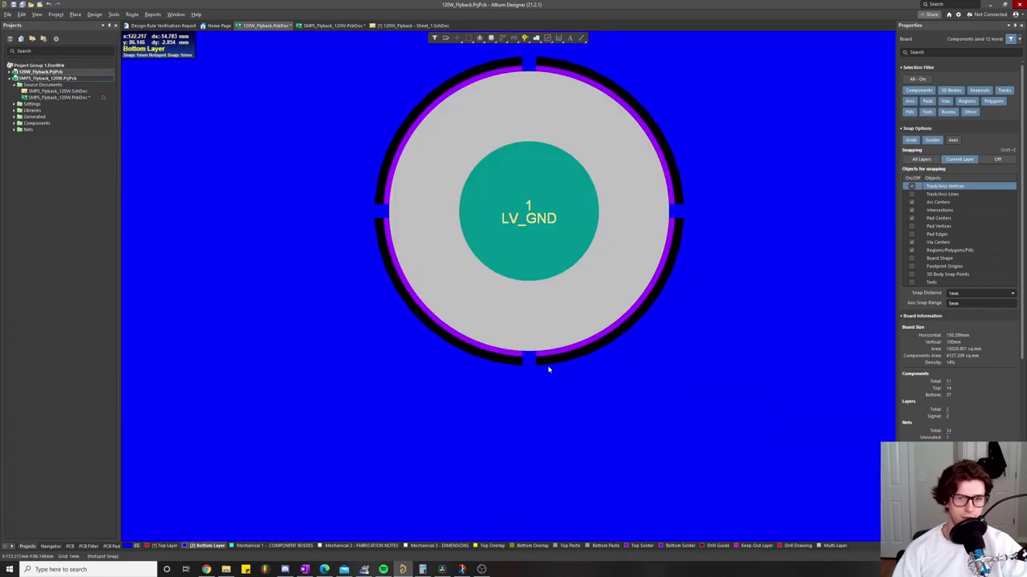
scroll(541, 367, down, 4)
click(382, 204)
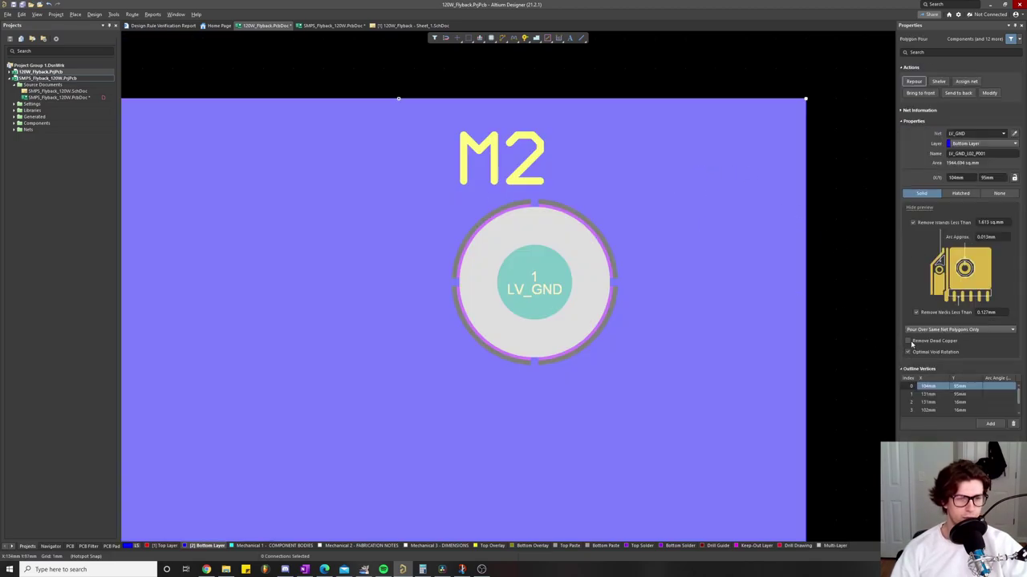
click(908, 341)
click(913, 81)
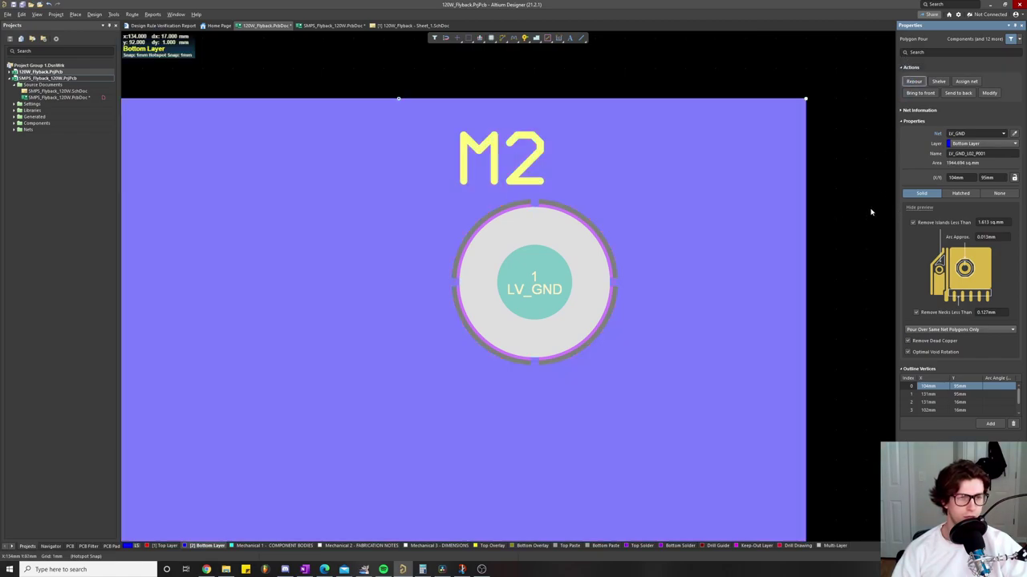
Step: Deselect the polygon and review the board from the secondary-side pour to the primary side around P1, C4, L2, C1 and C2
scroll(808, 225, down, 2)
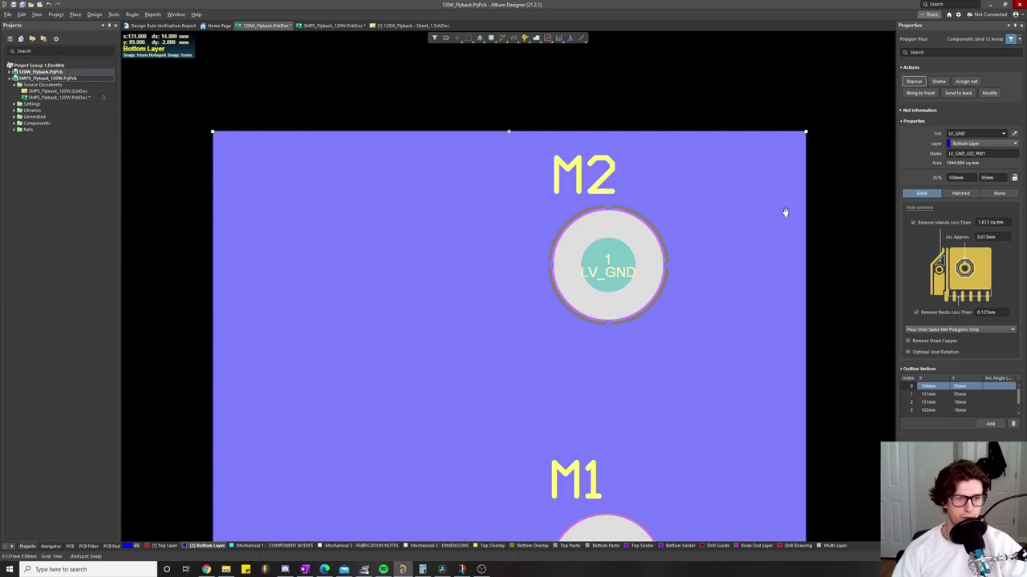
drag(821, 275, 793, 218)
ctrl+scroll(794, 234, down, 3)
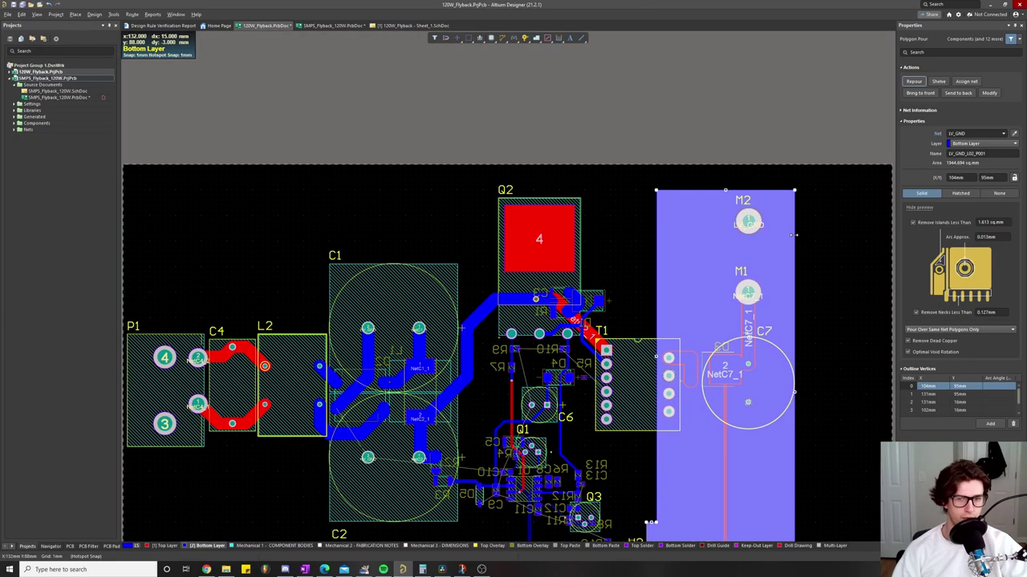
scroll(689, 111, down, 2)
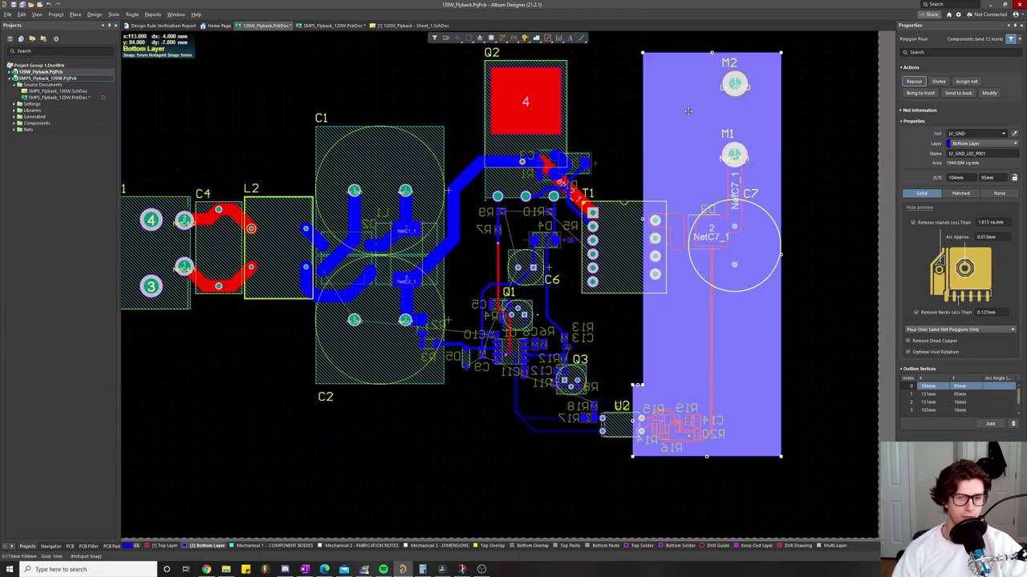
click(614, 129)
drag(614, 127, 651, 167)
scroll(618, 121, up, 1)
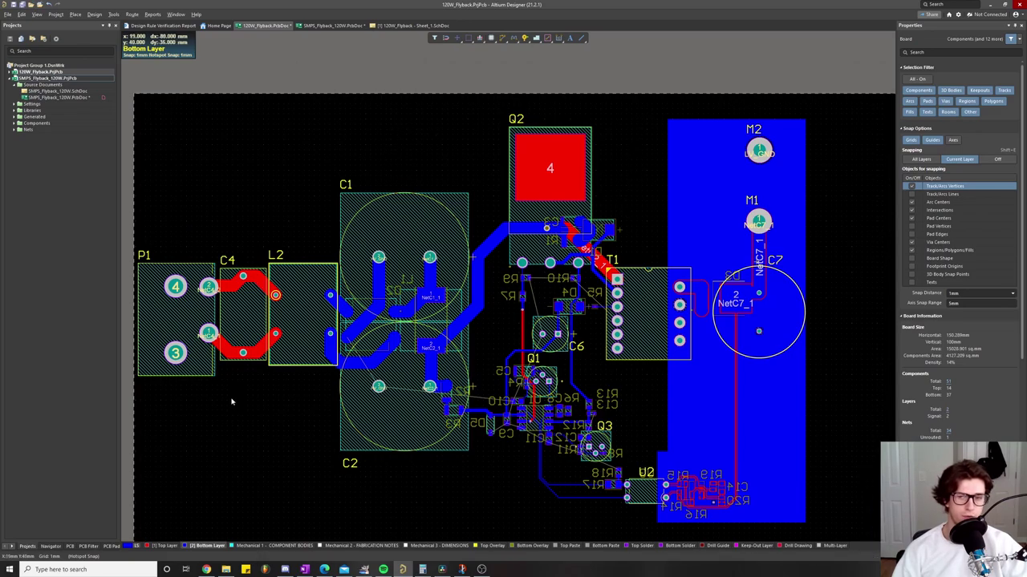
scroll(326, 407, left, 3)
scroll(295, 376, up, 2)
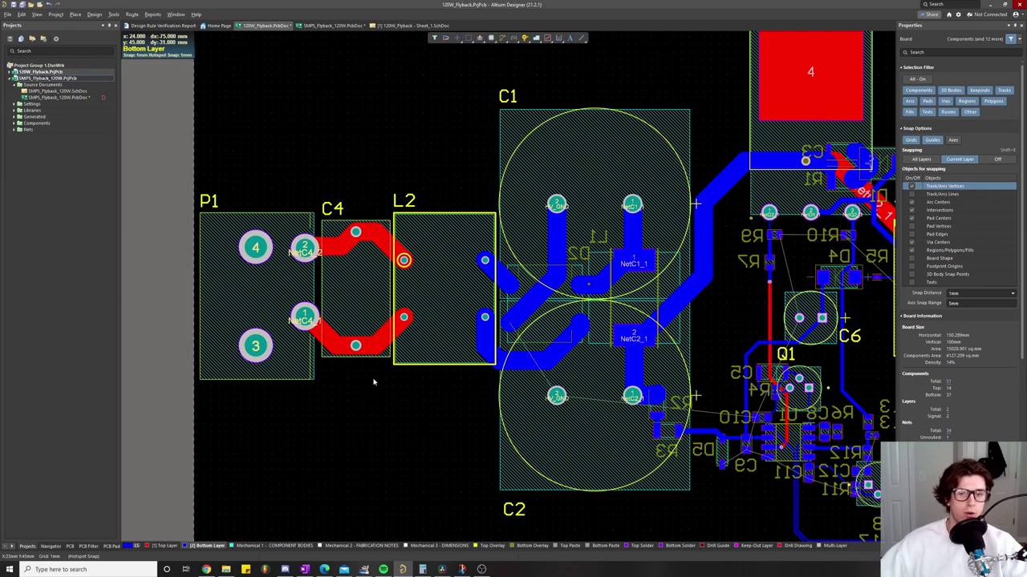
Step: Examine the primary-side routing from P1, C4 and L2 through D2 and L1 to C1 and C2, including the HV_GND pads
scroll(316, 348, up, 3)
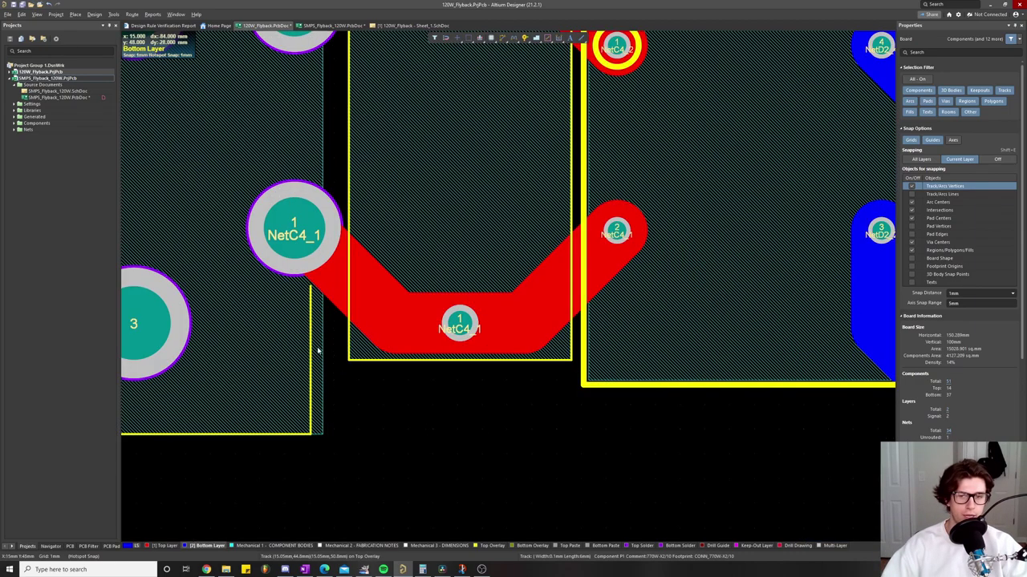
scroll(366, 394, up, 2)
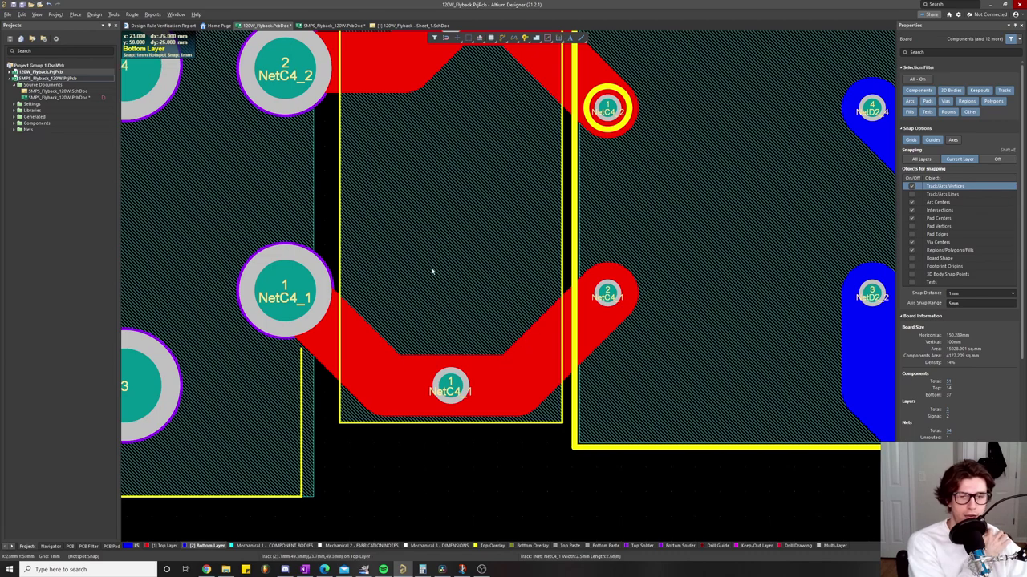
scroll(433, 269, down, 2)
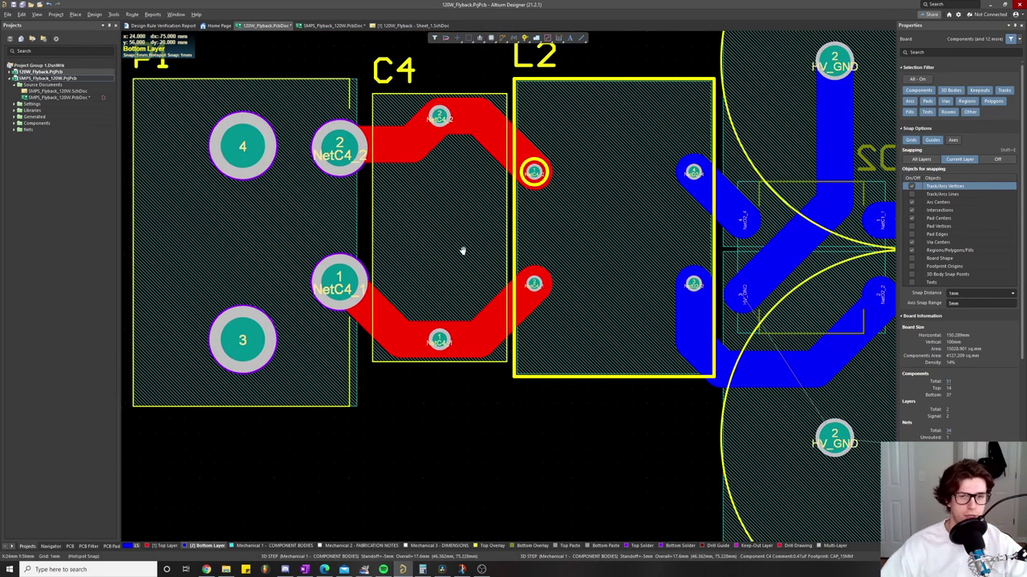
drag(463, 248, 241, 288)
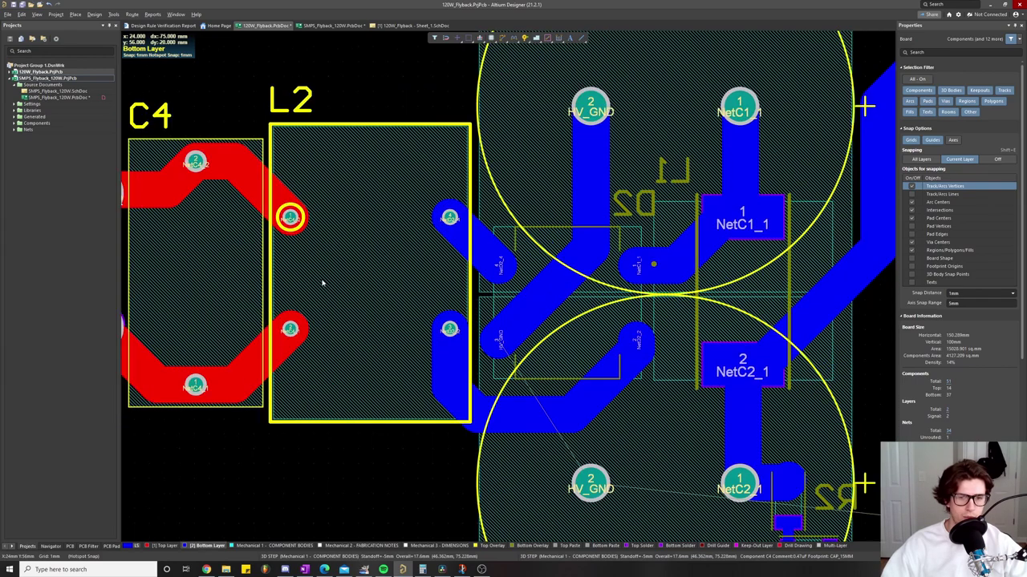
drag(392, 321, 343, 221)
scroll(475, 317, down, 3)
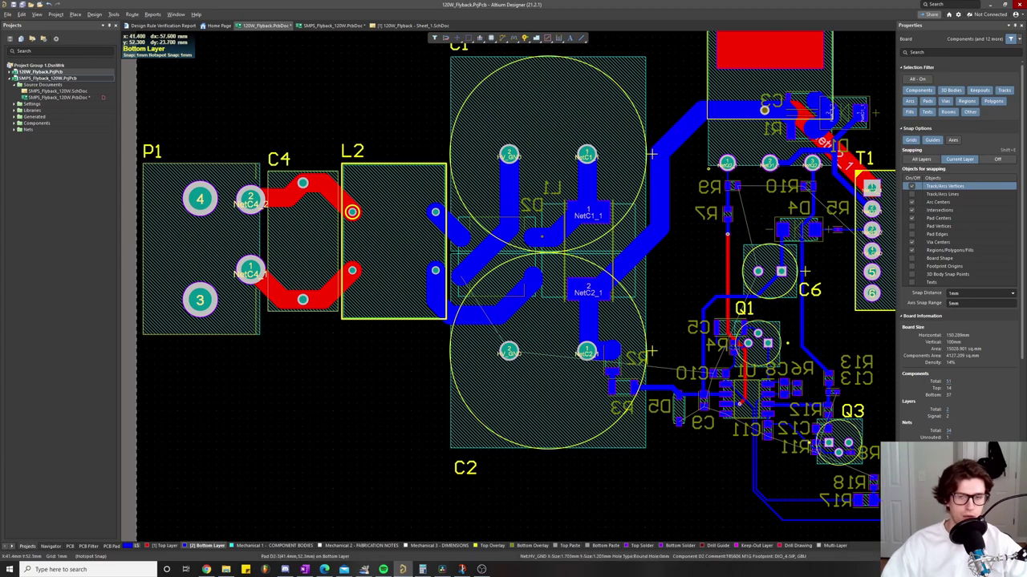
scroll(462, 279, up, 2)
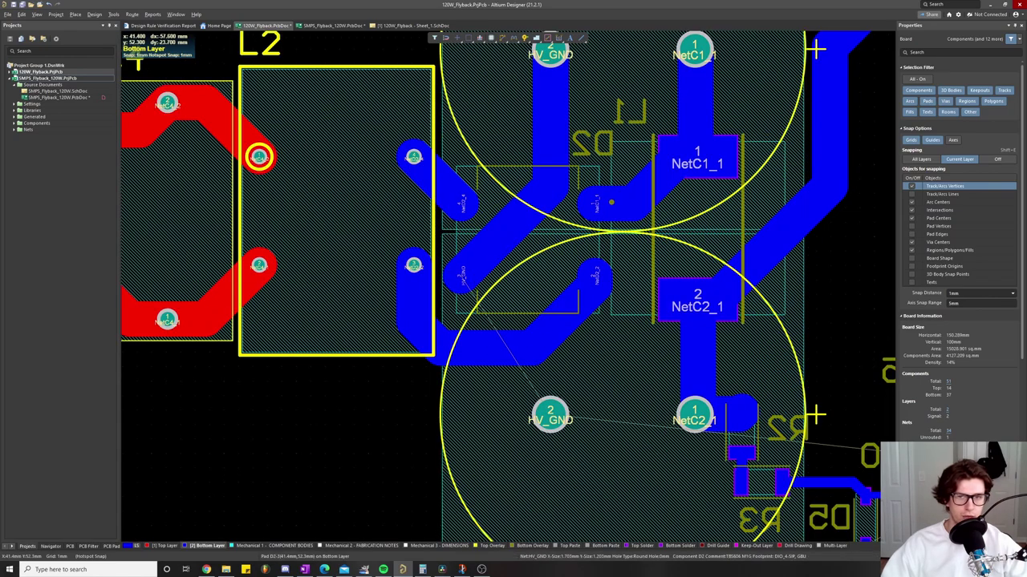
scroll(462, 279, down, 2)
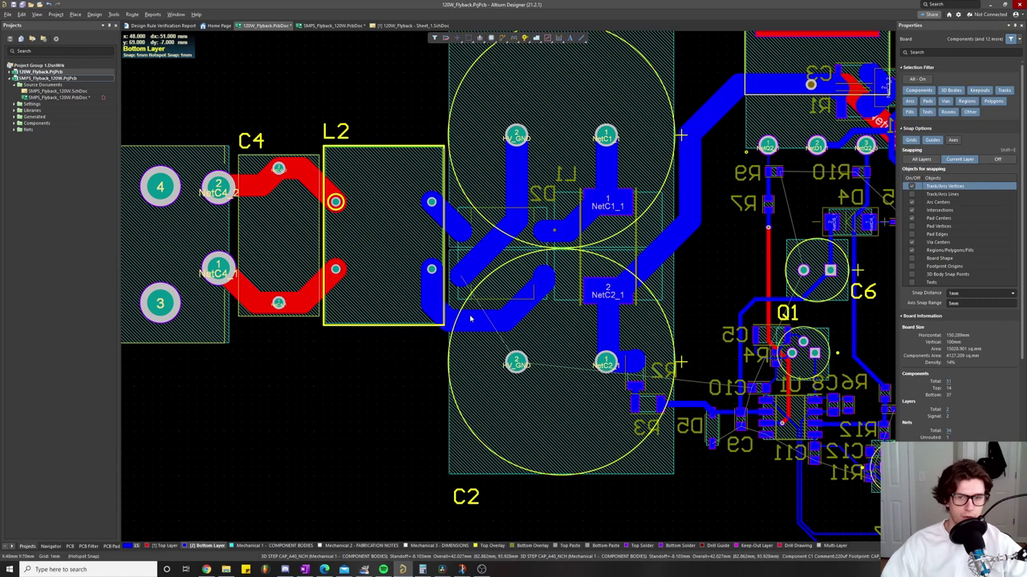
scroll(502, 162, down, 3)
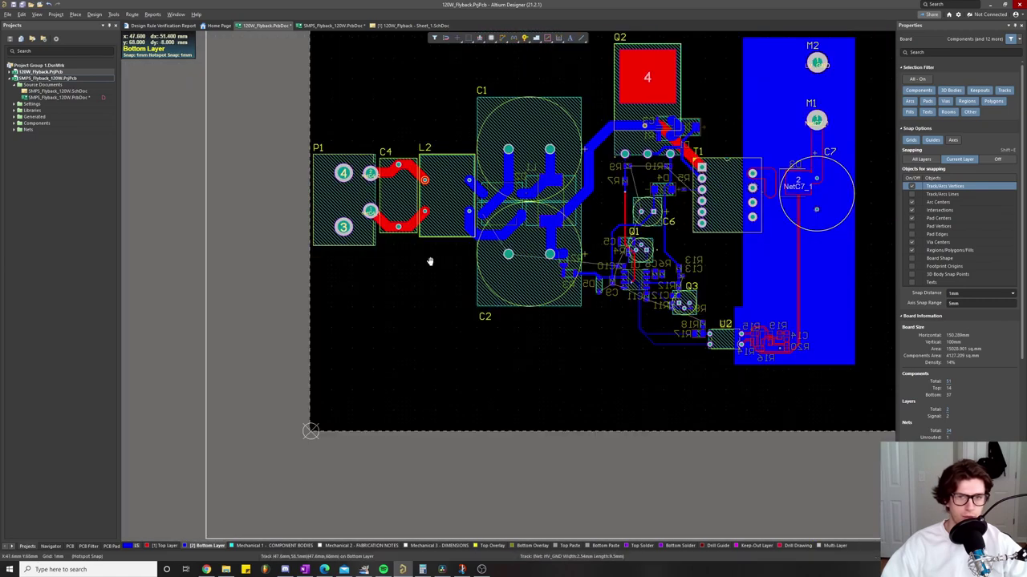
drag(430, 262, 355, 354)
Step: Start a polygon pour on the Top Layer with its first vertex at (96, 95) mm, between Q2 and the LV_GND copper
click(168, 546)
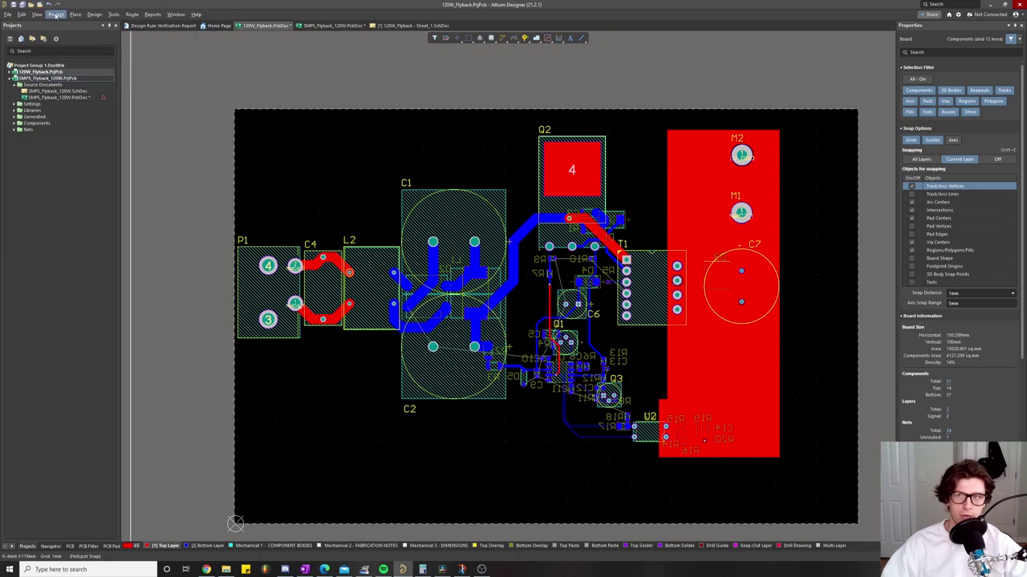
click(75, 14)
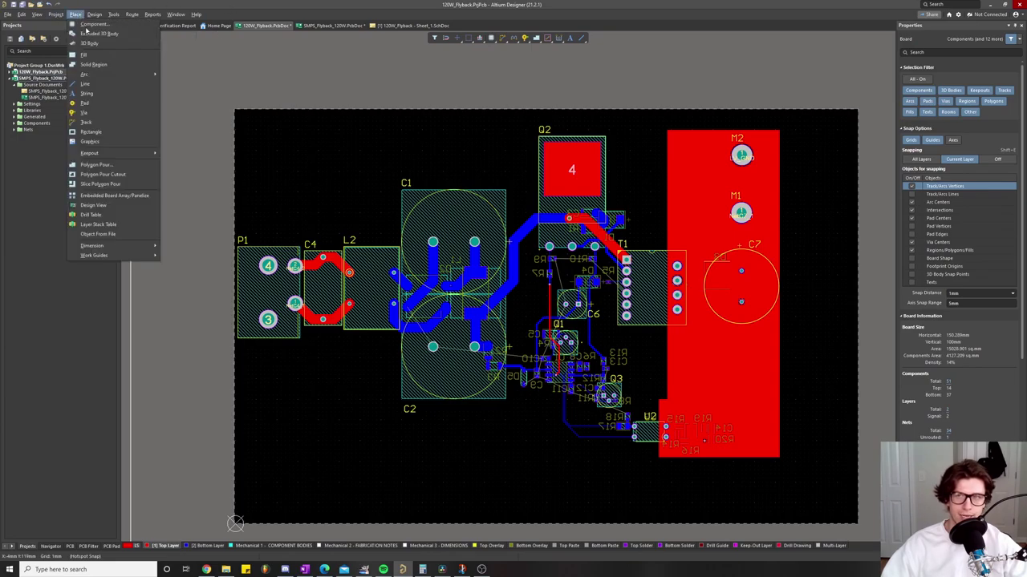
click(137, 170)
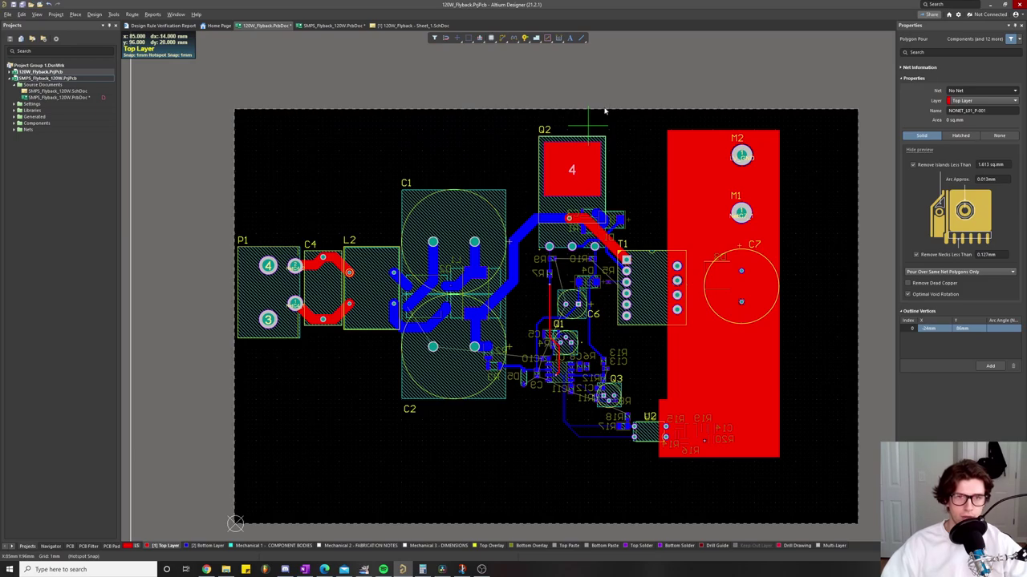
scroll(608, 110, up, 3)
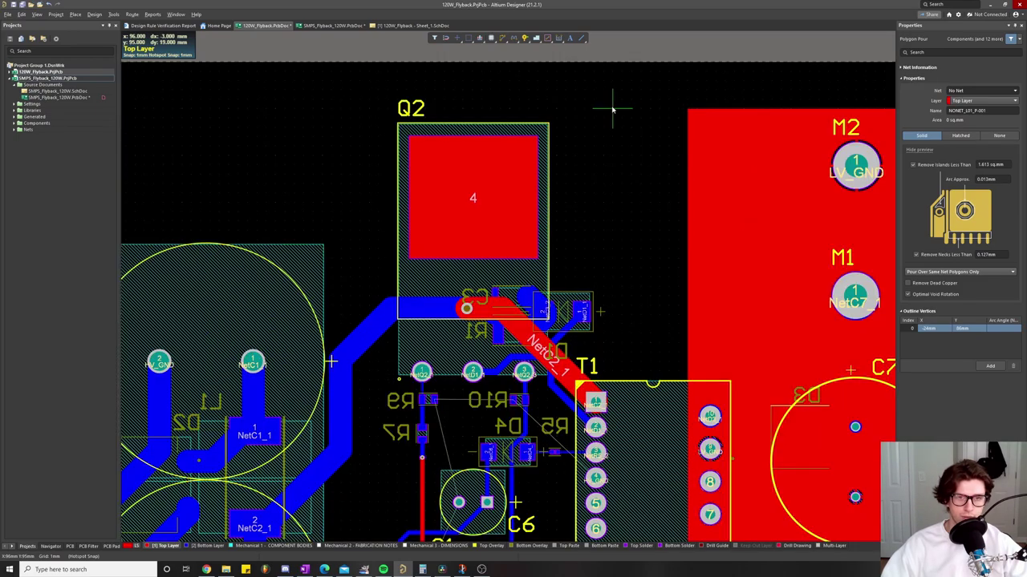
click(612, 110)
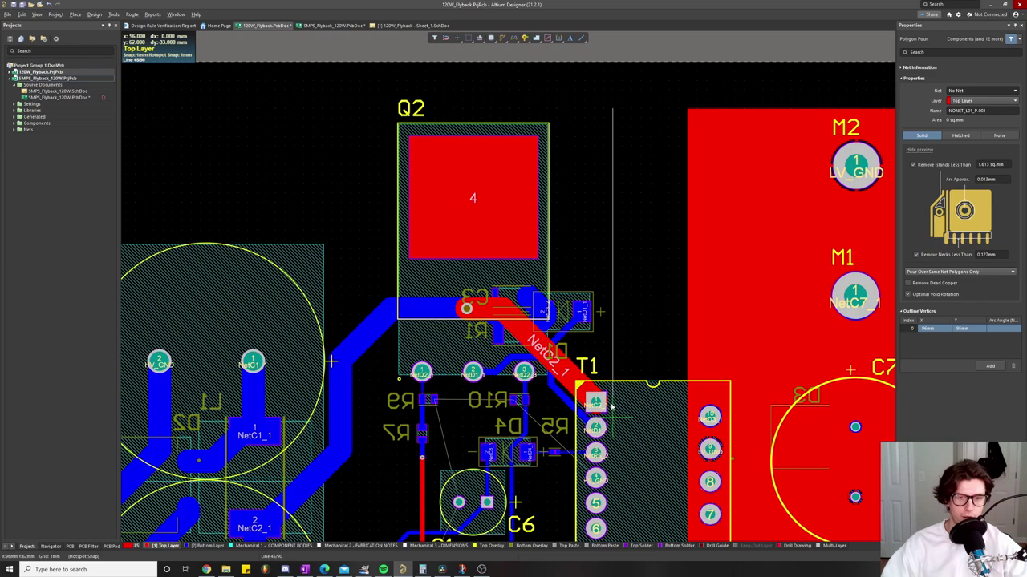
Step: Run the Top Layer polygon's edge straight down past T1 to a vertex at (96, 30) mm, above U2
scroll(612, 415, down, 2)
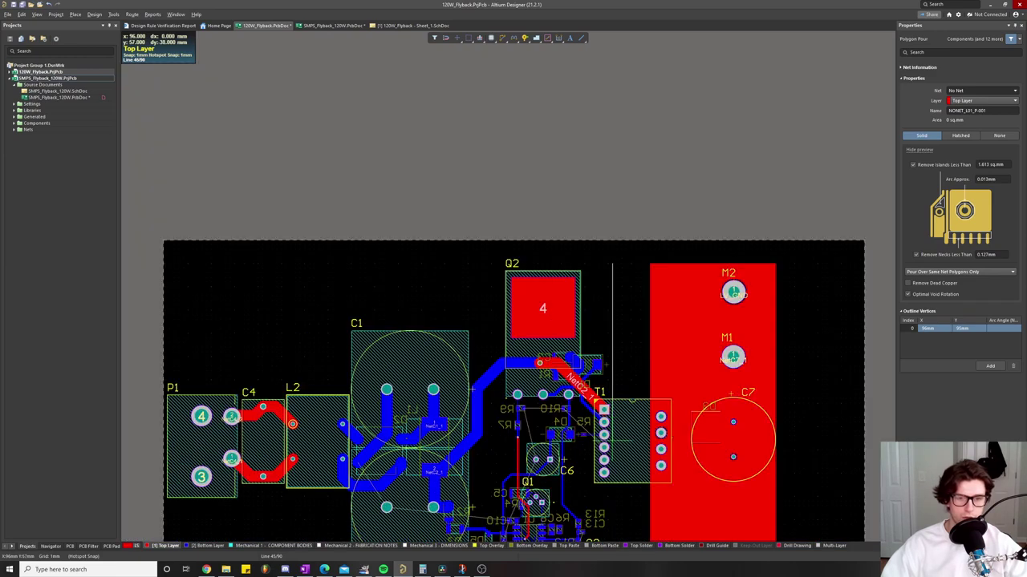
scroll(613, 444, up, 3)
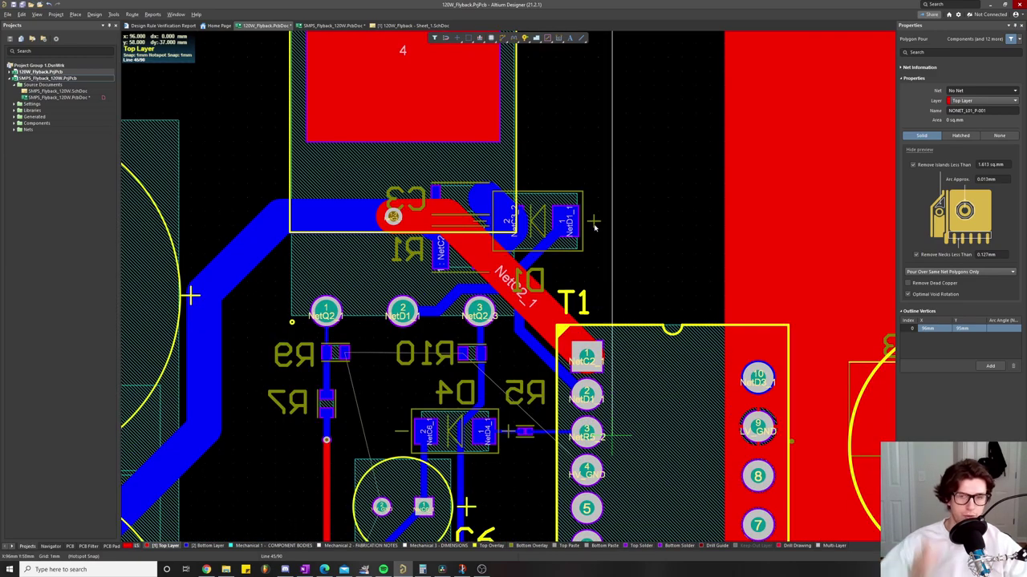
scroll(592, 249, down, 3)
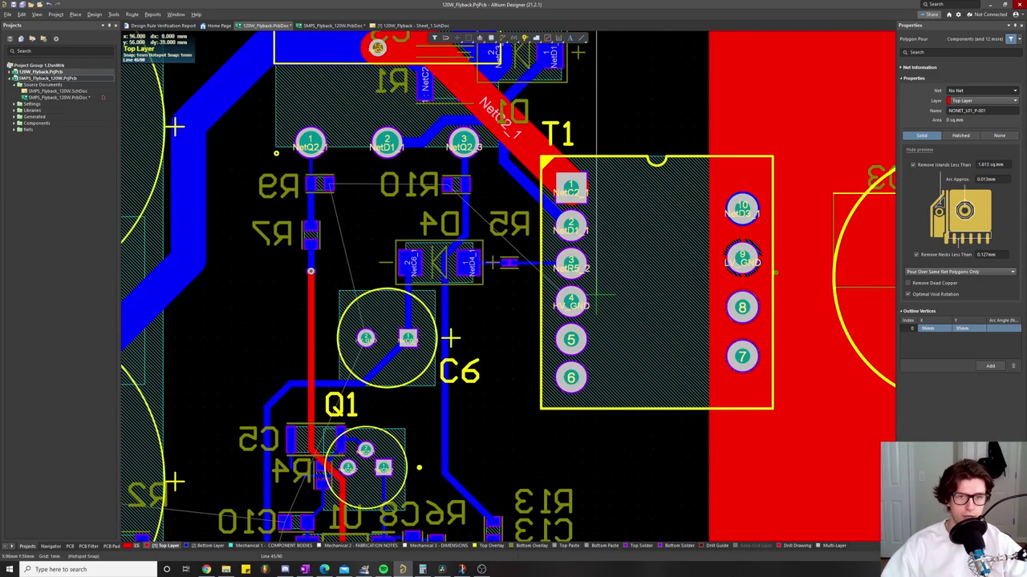
scroll(595, 300, down, 2)
scroll(597, 445, down, 1)
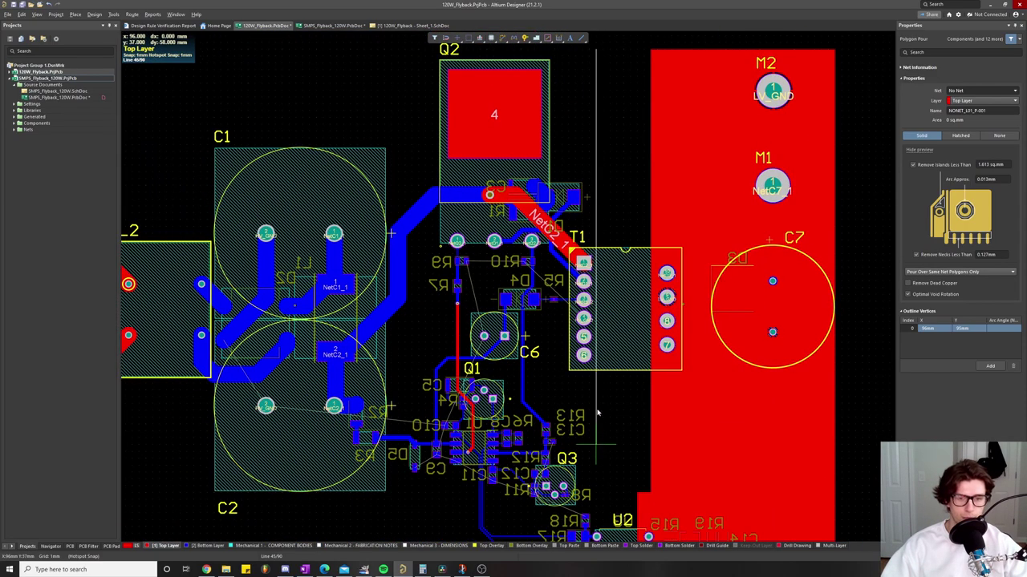
drag(599, 457, 577, 276)
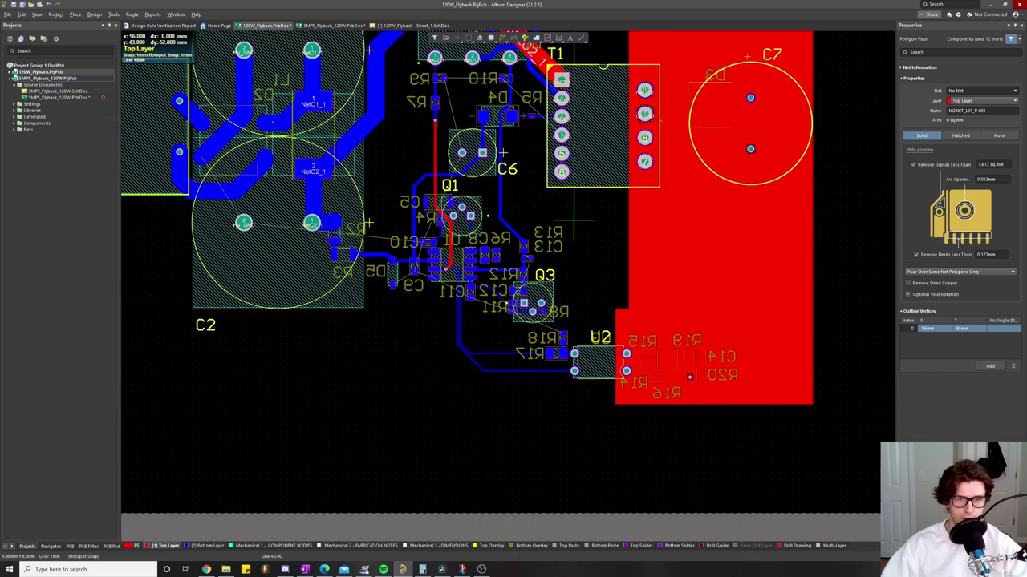
scroll(575, 299, up, 3)
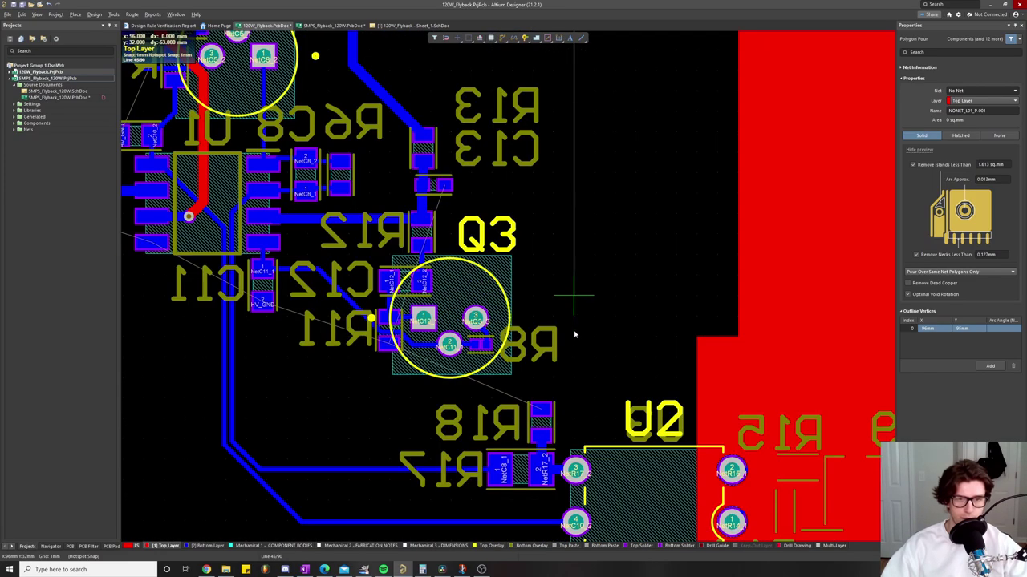
click(575, 335)
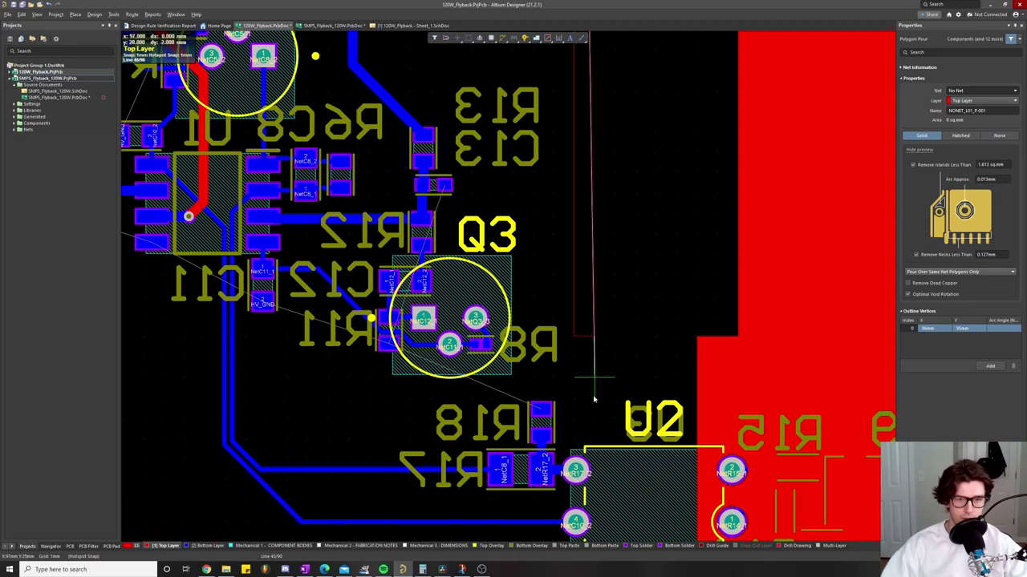
Step: Continue the polygon outline through (97, 30) to (97, 16) mm, level with the lower edge of the LV_GND pour
scroll(594, 441, down, 2)
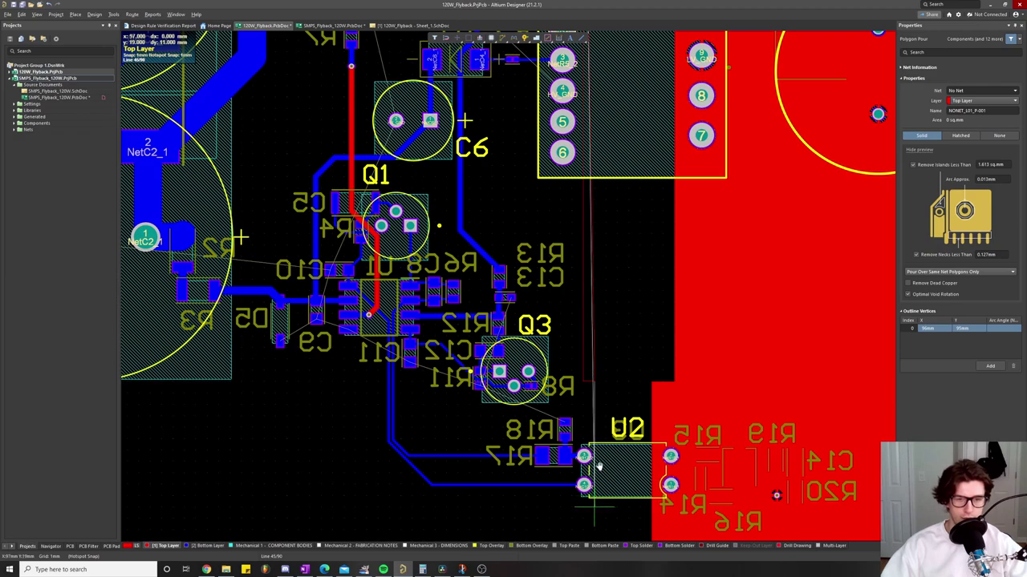
scroll(603, 332, down, 3)
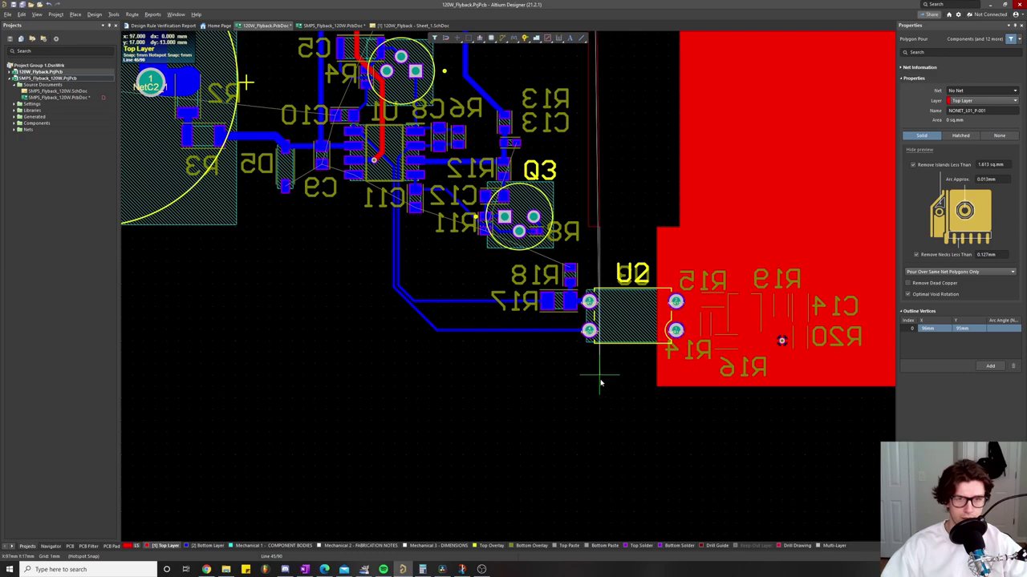
scroll(600, 375, up, 3)
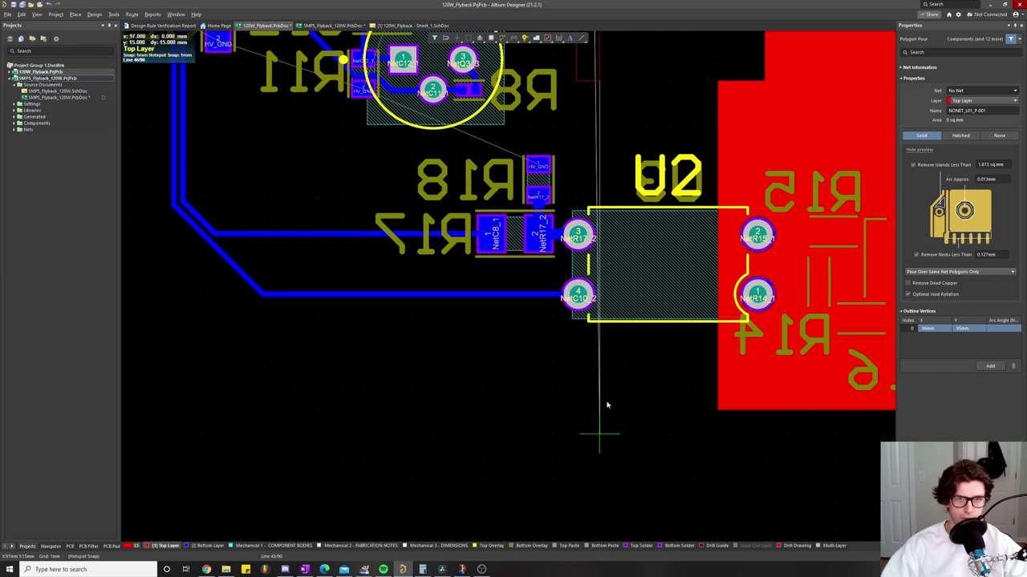
click(601, 441)
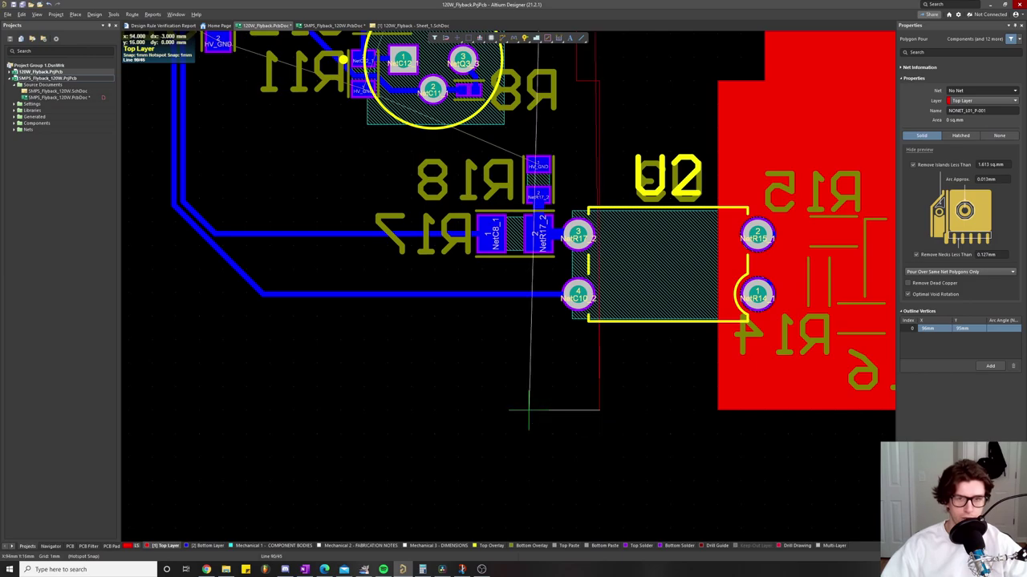
Step: Finish the Top Layer polygon through (43, 16) and (43, 95) mm, closing it at (96, 95) mm
scroll(529, 459, down, 1)
scroll(528, 478, down, 1)
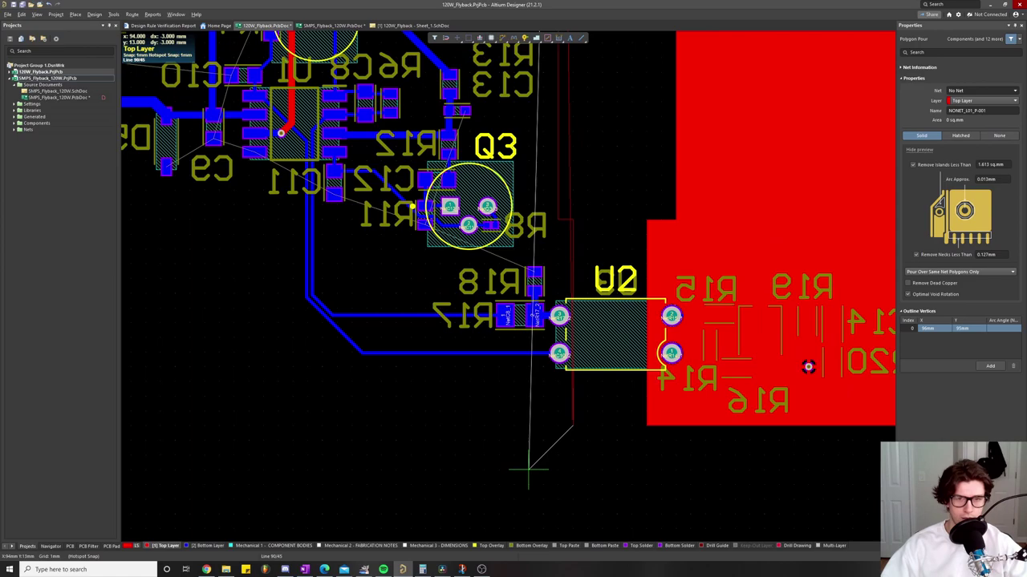
scroll(430, 426, down, 2)
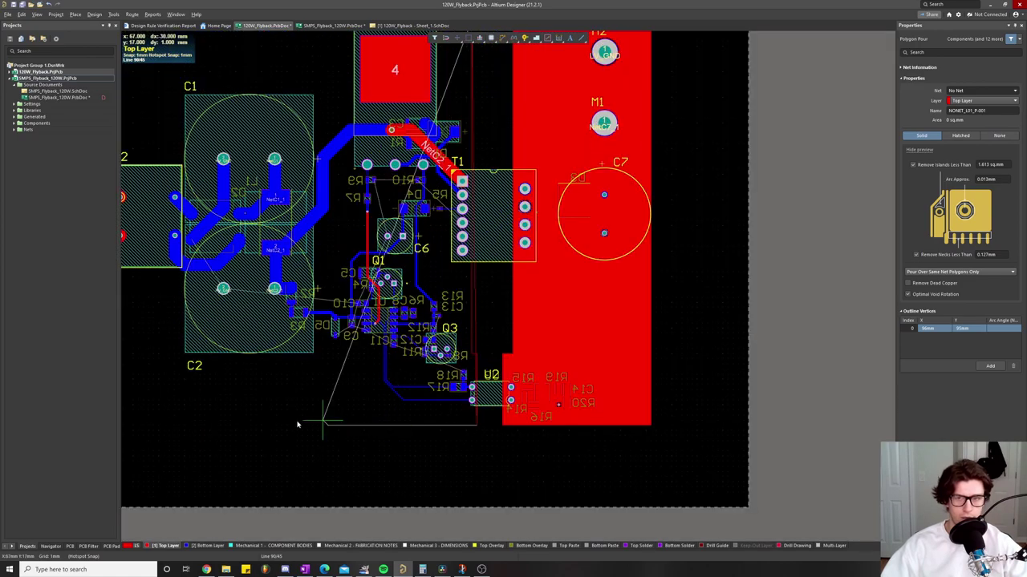
drag(457, 427, 521, 416)
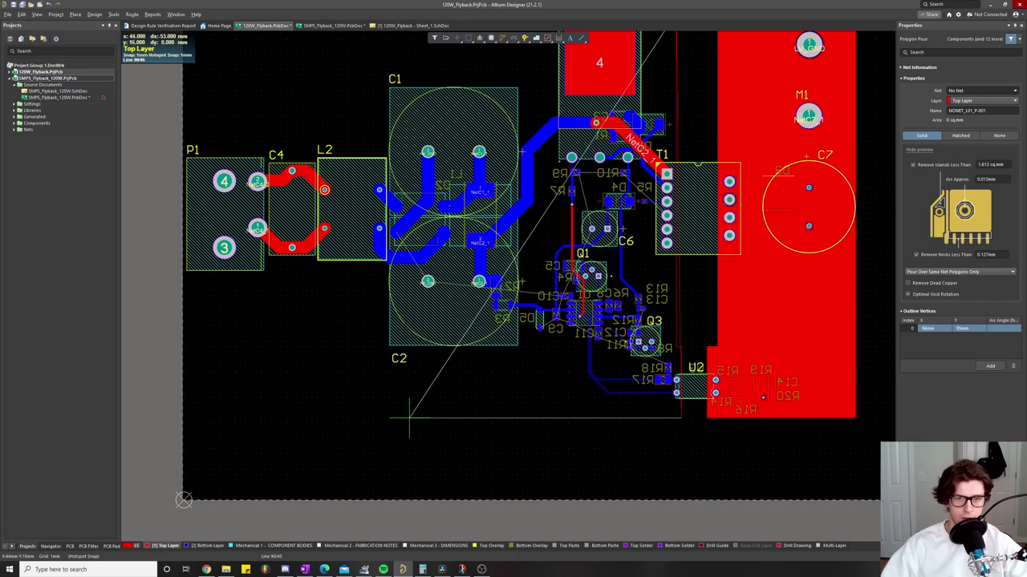
scroll(409, 418, up, 2)
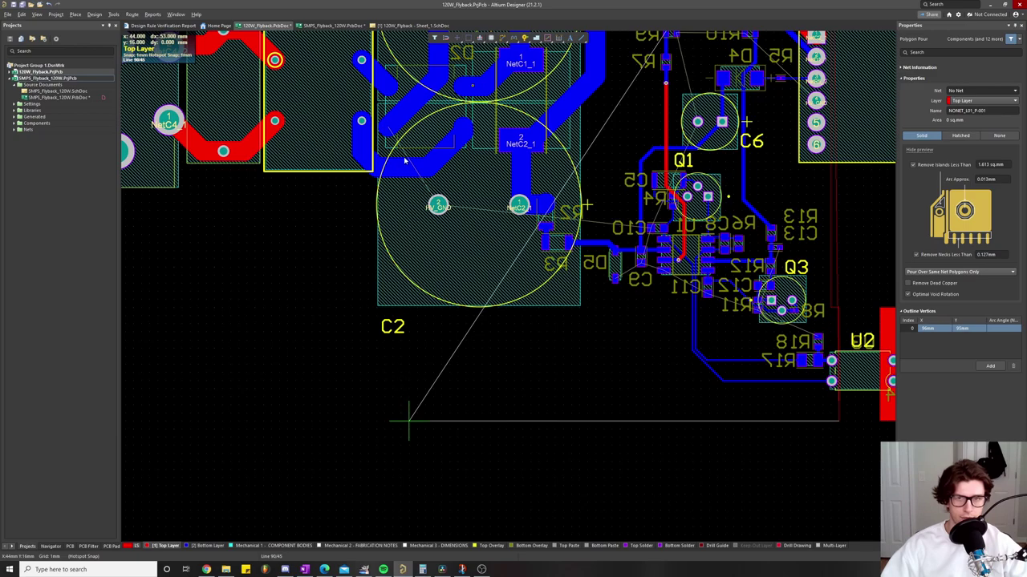
scroll(409, 420, down, 5)
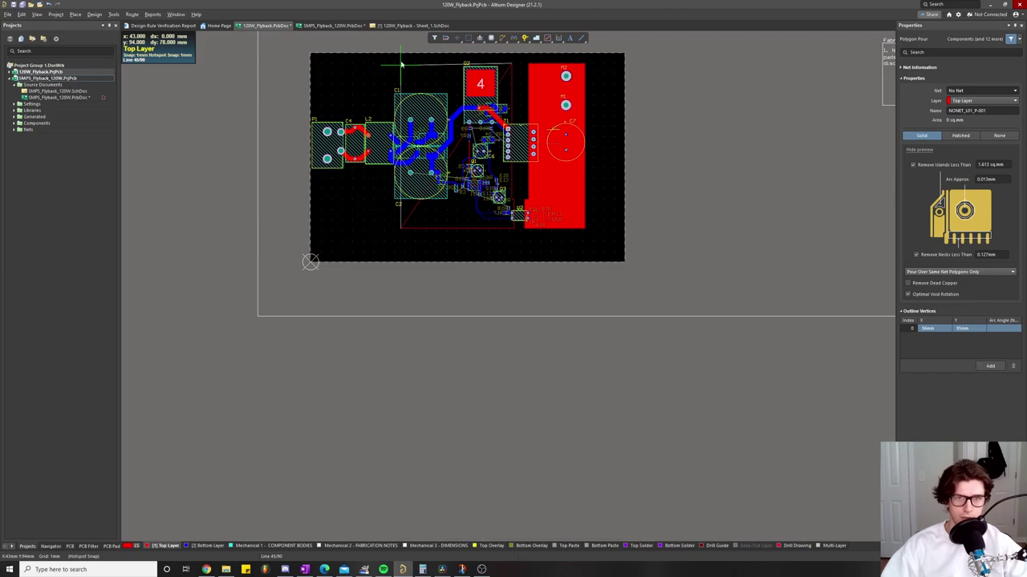
scroll(401, 64, up, 3)
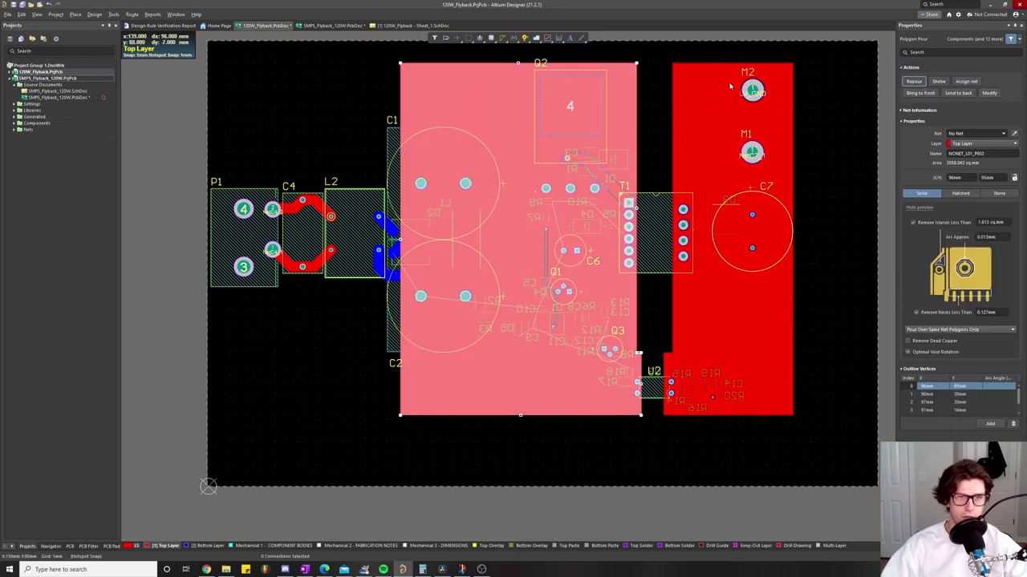
Step: Assign the primary-side Top Layer polygon to the HV_GND net
click(1000, 133)
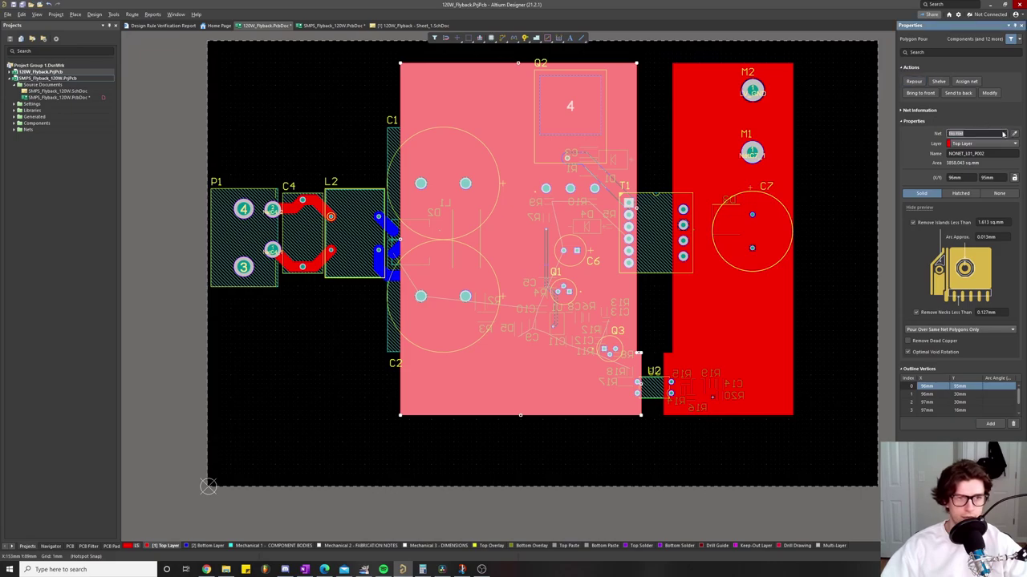
click(1002, 134)
click(980, 222)
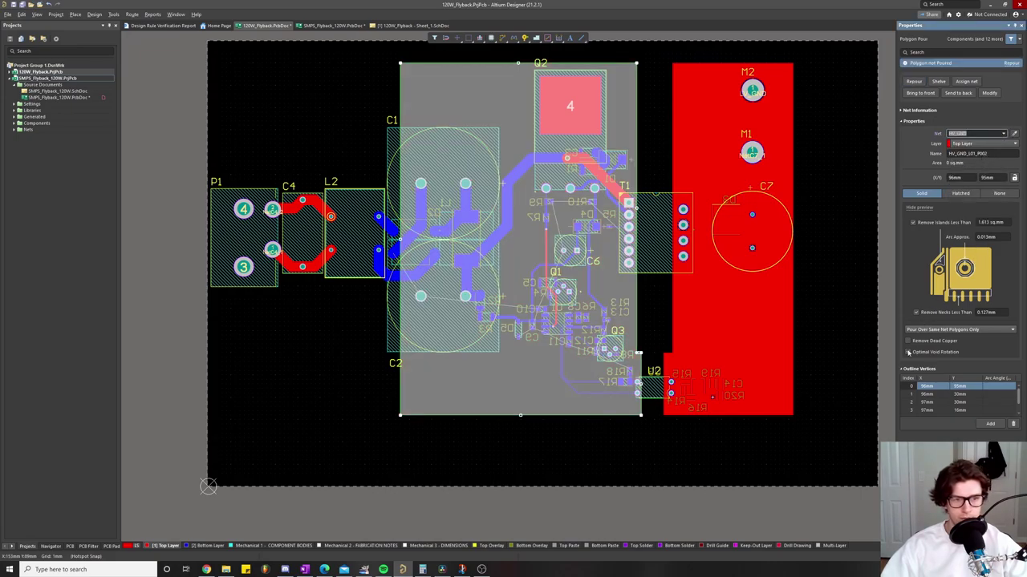
Step: Enable dead copper removal on the HV_GND polygon, set it to remove islands smaller than 100 sq.mm, and deselect it
click(908, 342)
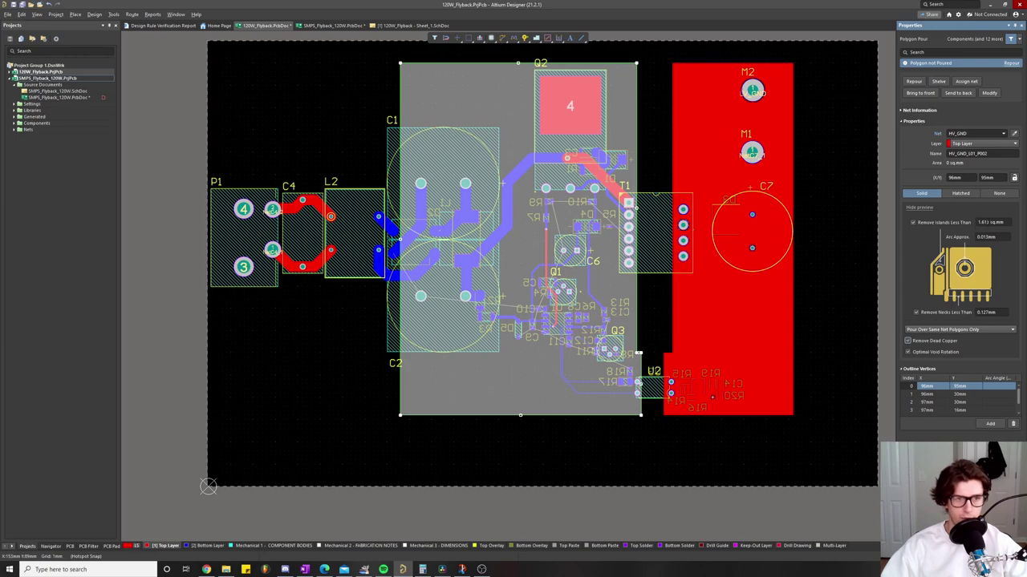
click(990, 223)
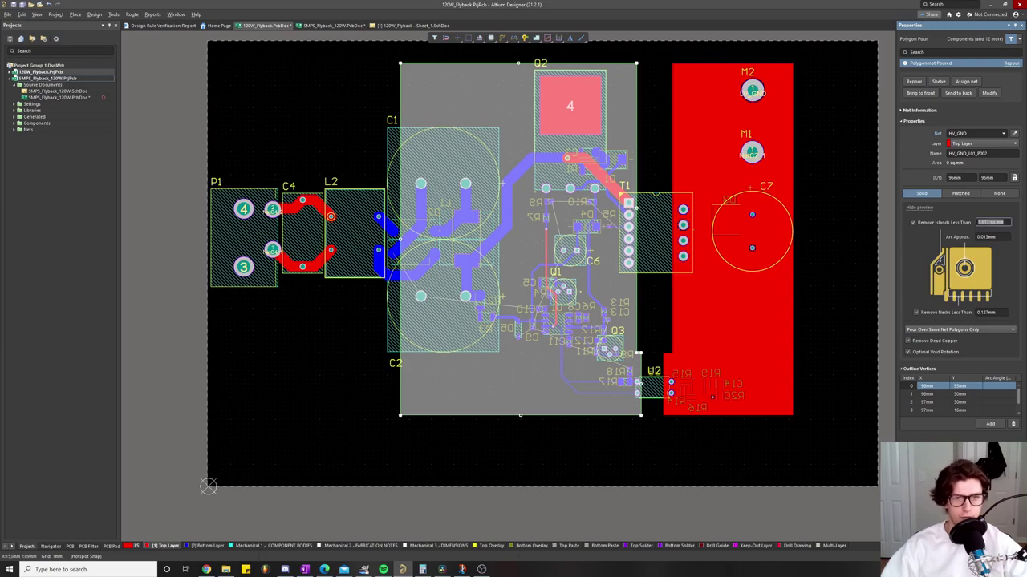
text(100 sq.mm)
click(300, 86)
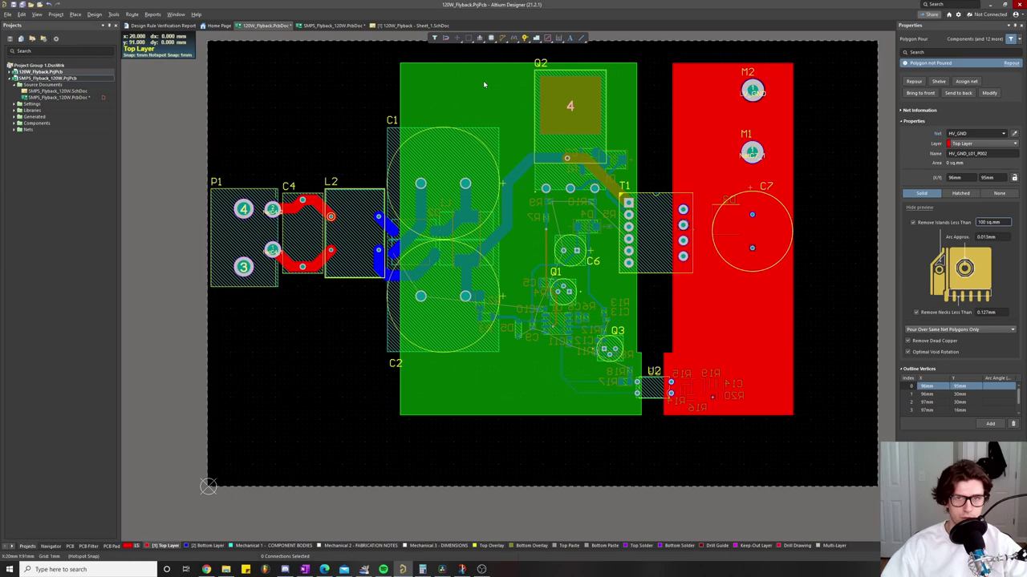
Step: Repour the primary-side HV_GND polygon on the Top Layer and deselect it
click(483, 84)
click(913, 81)
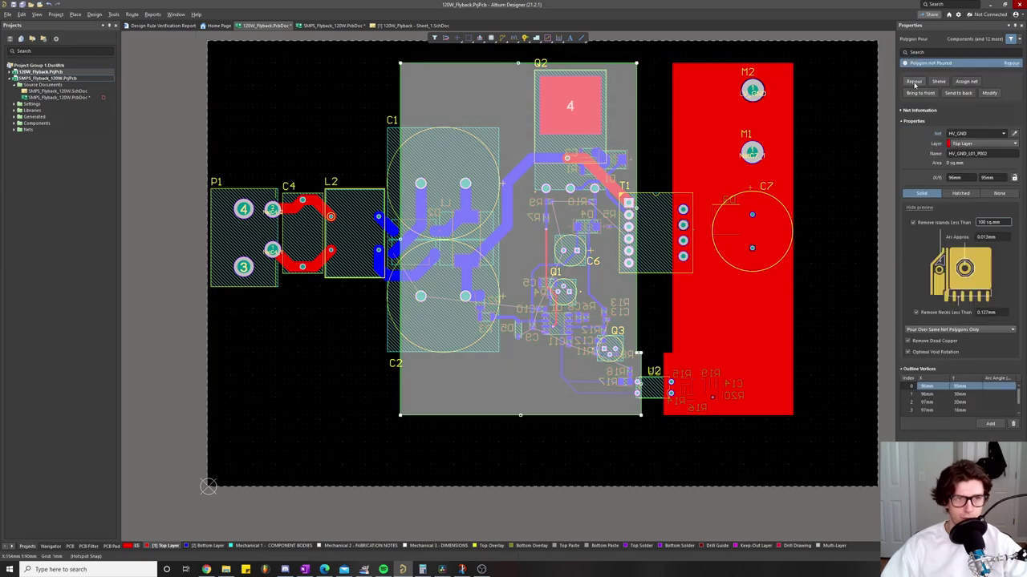
click(839, 135)
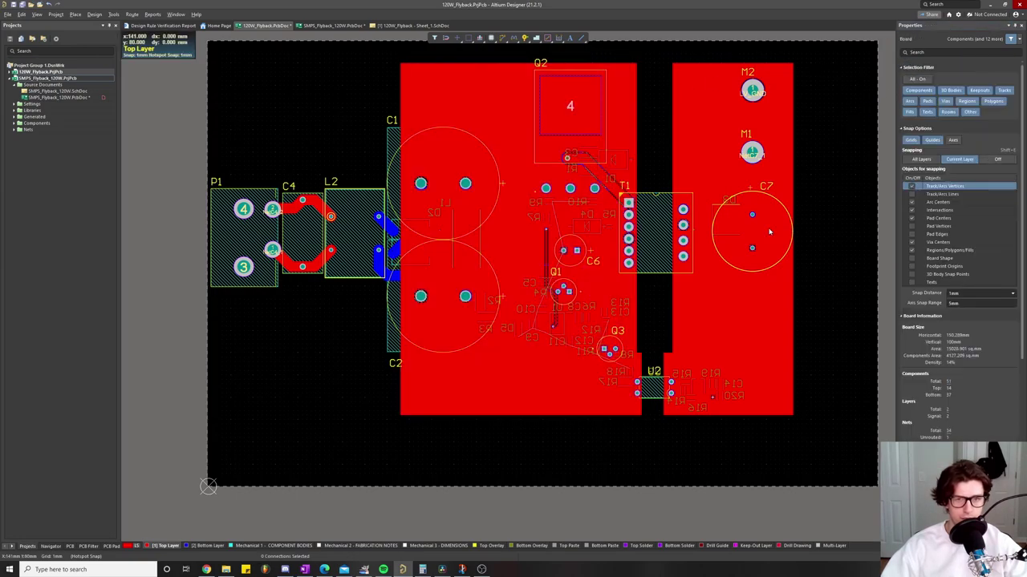
Step: Examine the poured Top Layer copper around T1's pads, C6 and the gap between the primary and secondary pours
scroll(630, 234, up, 5)
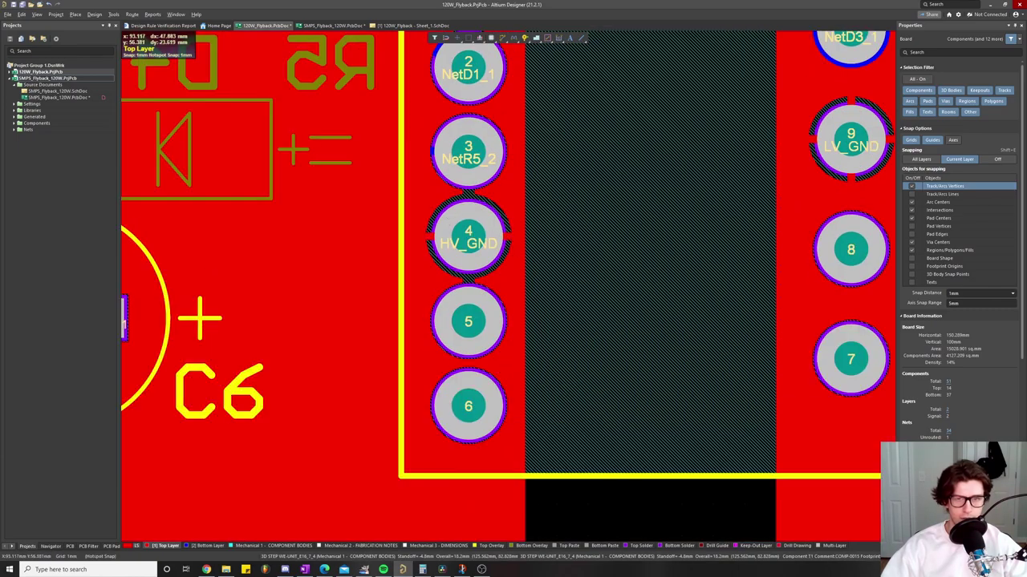
scroll(444, 205, down, 1)
drag(505, 231, 583, 269)
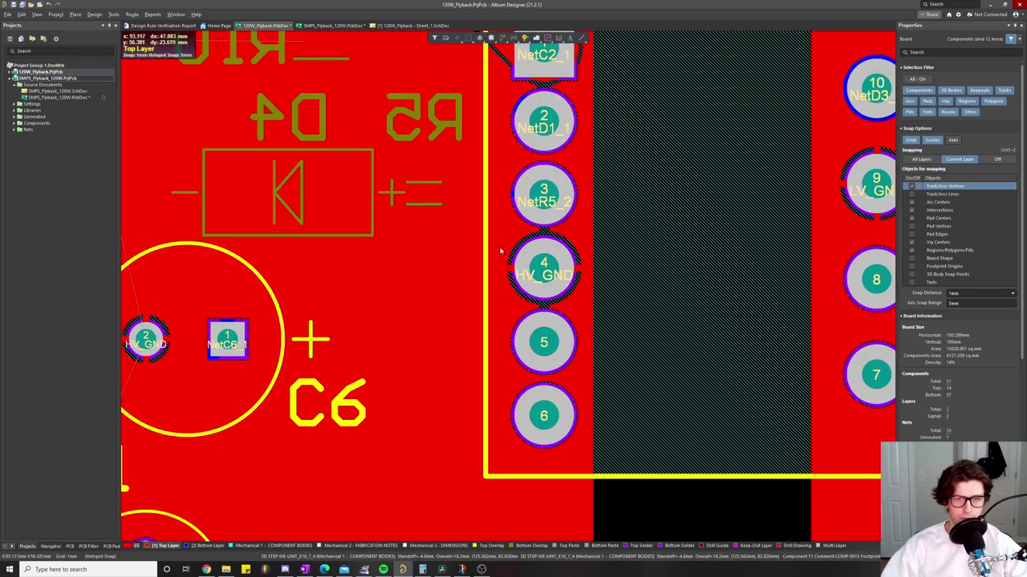
drag(501, 251, 554, 265)
scroll(497, 219, down, 2)
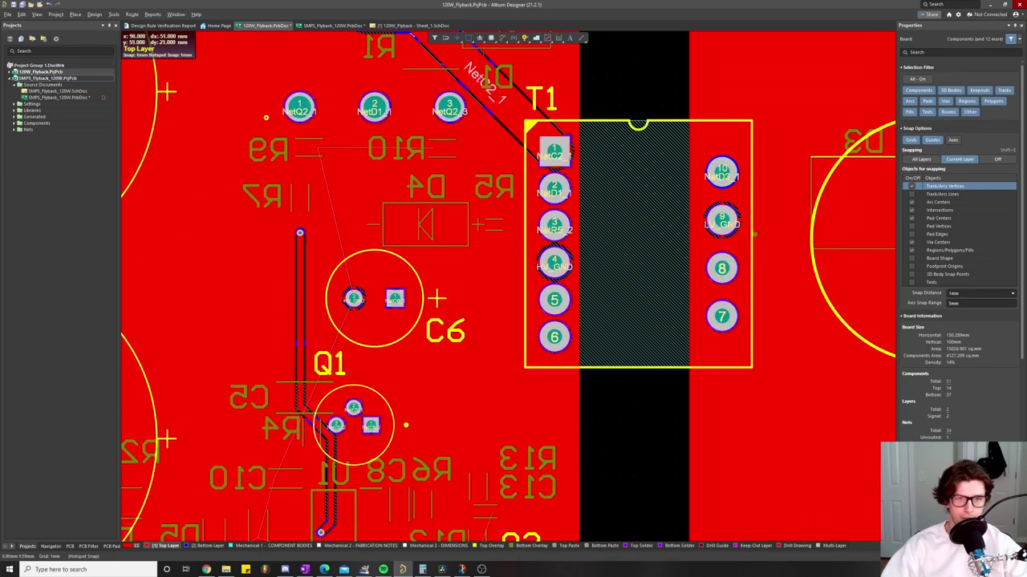
scroll(497, 219, down, 2)
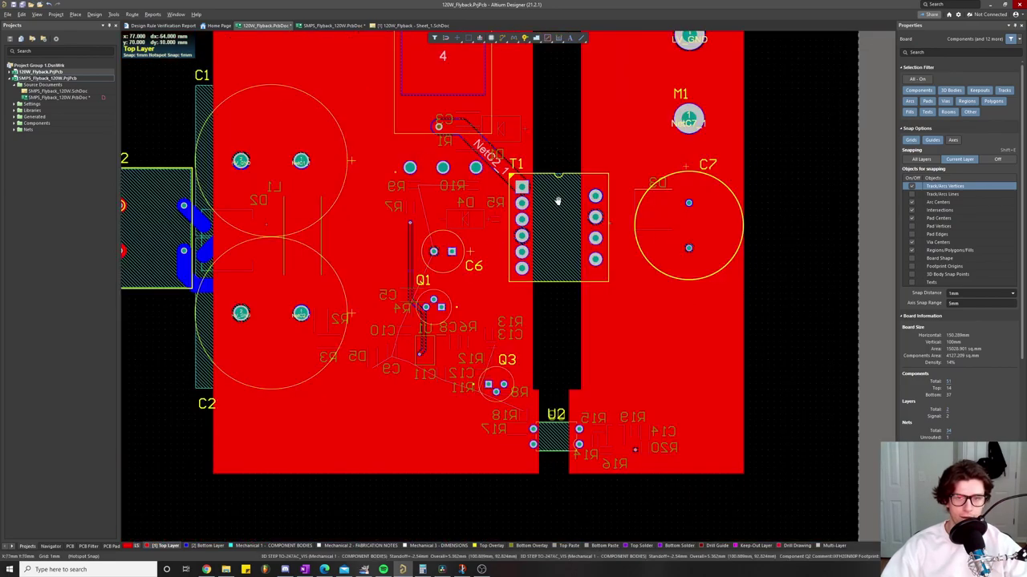
drag(557, 171, 474, 163)
scroll(473, 165, down, 1)
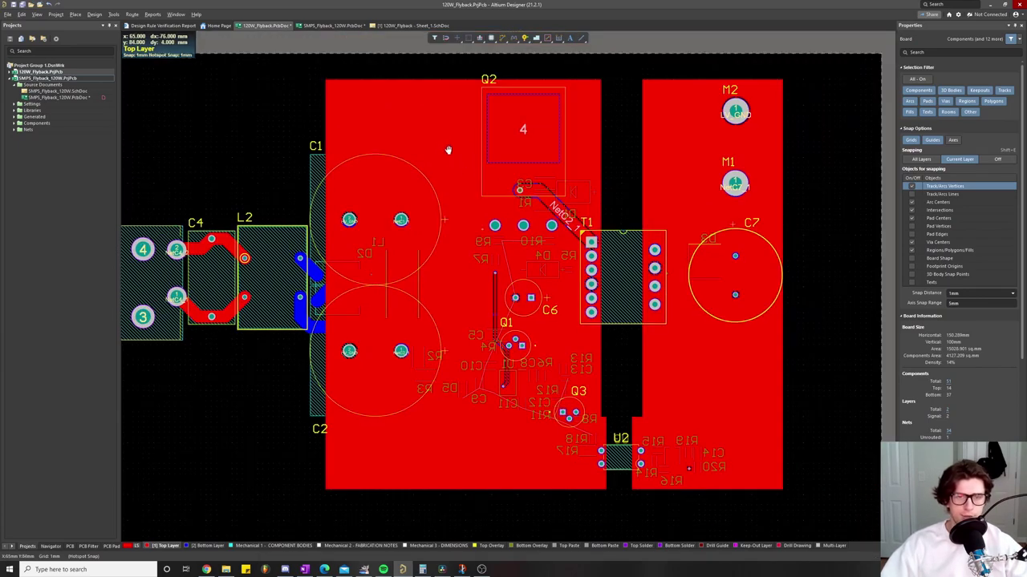
drag(448, 150, 456, 159)
scroll(458, 149, down, 1)
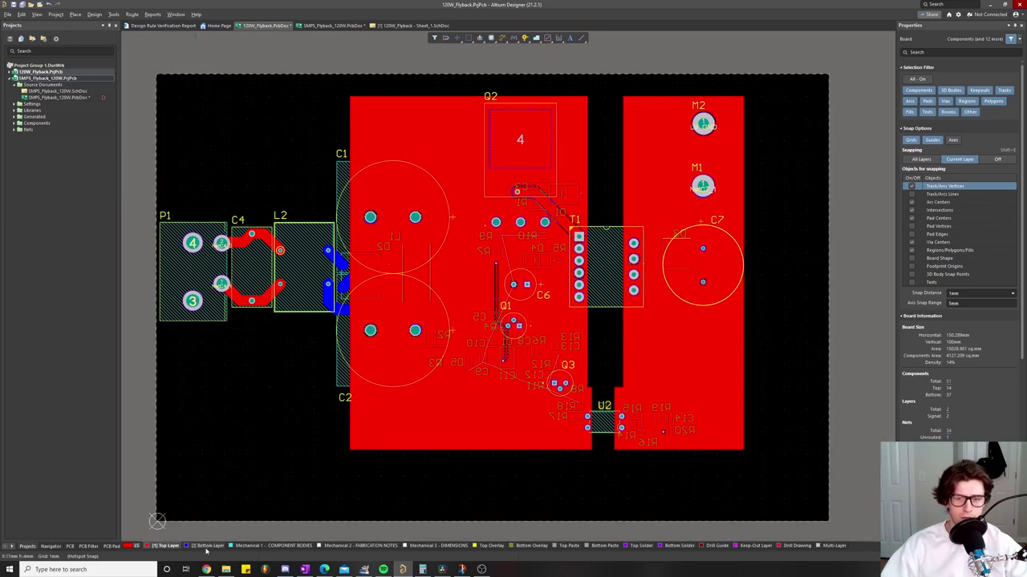
Step: Start a polygon pour on the Bottom Layer with its first corner at (43, 95) mm, matching the primary-side Top Layer pour
click(207, 547)
drag(311, 132, 314, 170)
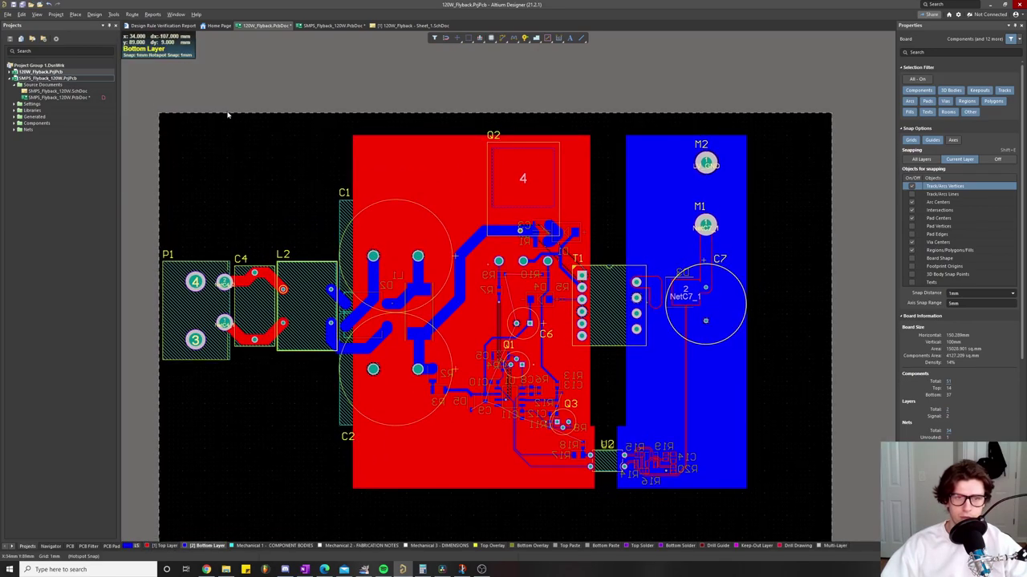
click(94, 14)
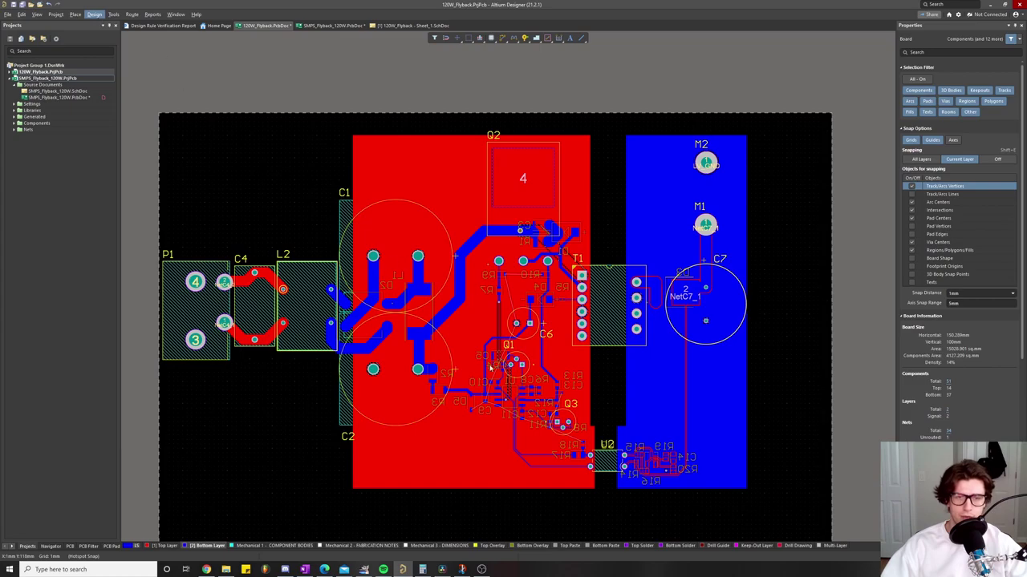
click(490, 369)
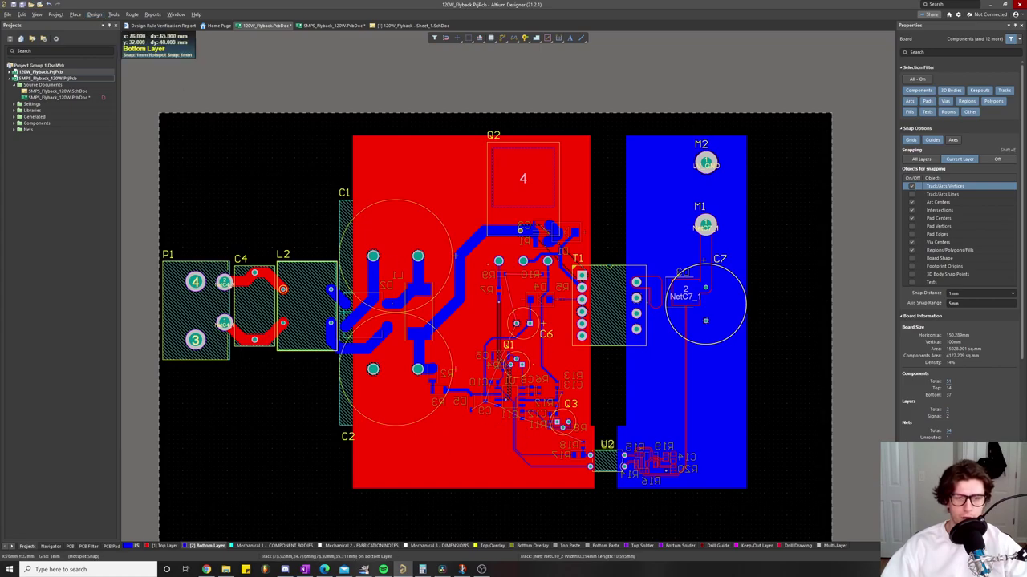
scroll(499, 416, up, 1)
scroll(424, 244, down, 1)
drag(424, 244, 412, 271)
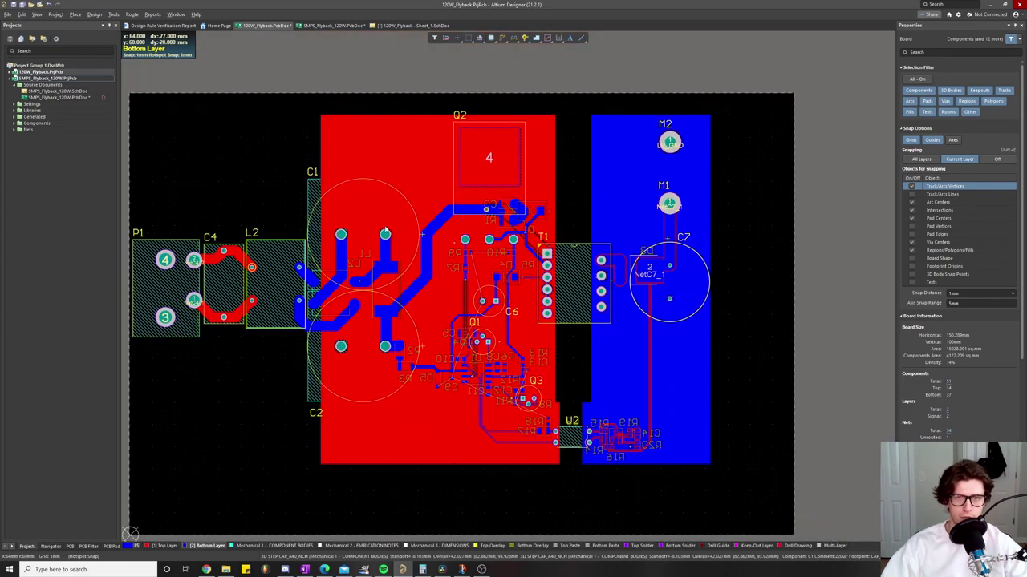
click(75, 13)
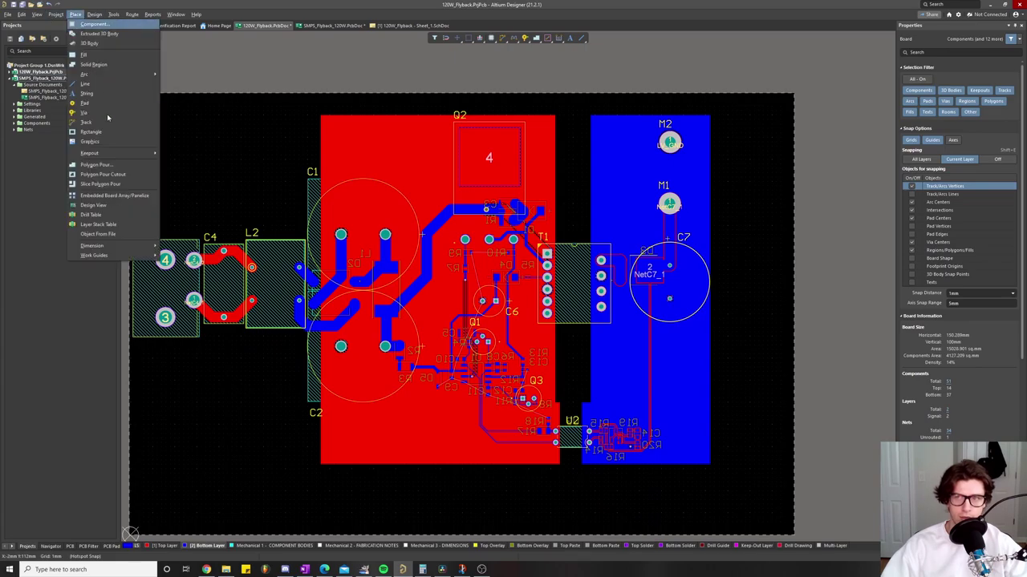
click(113, 165)
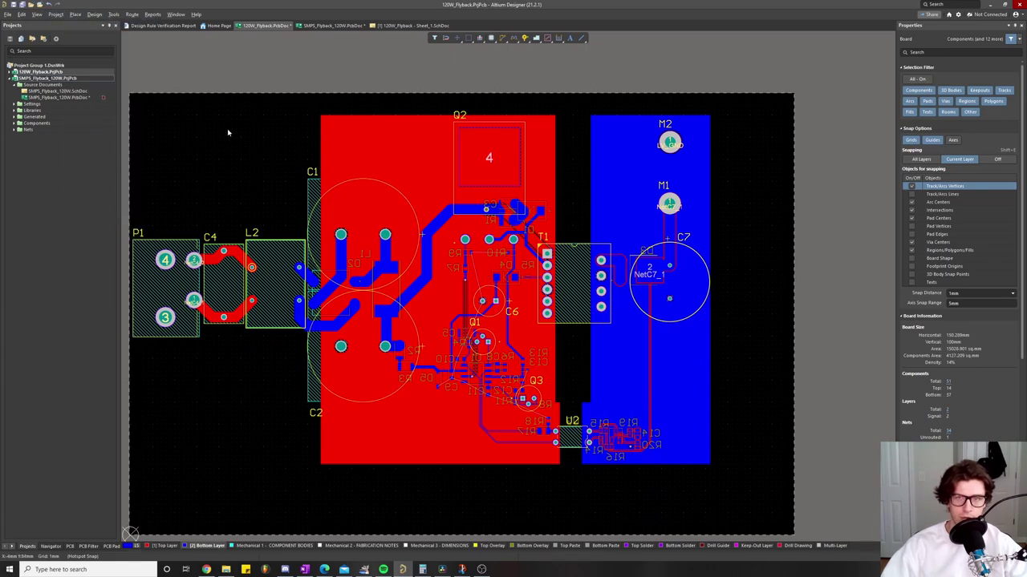
click(321, 119)
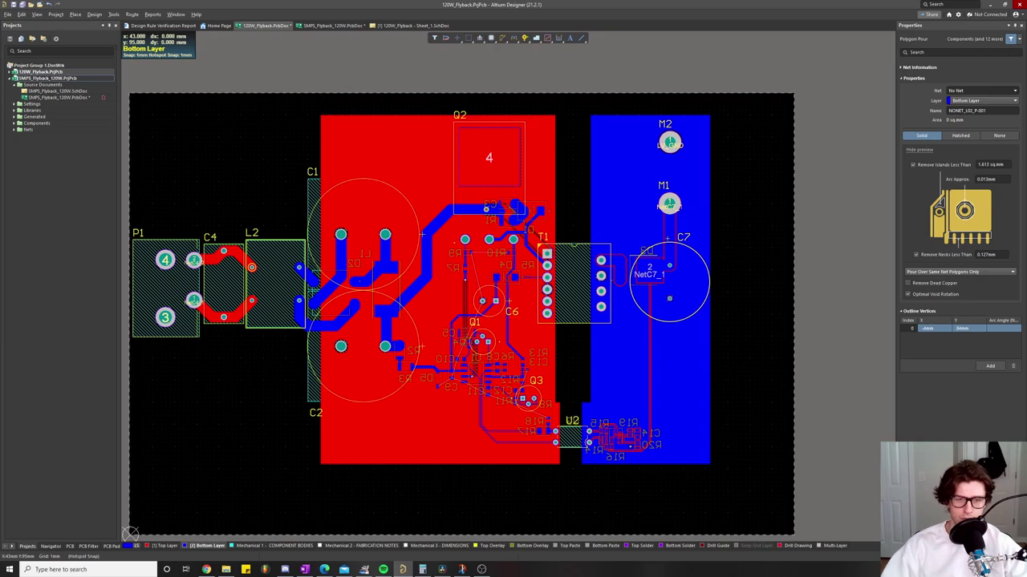
Step: Continue the Bottom Layer polygon outline through (96, 95), (96, 30), (97, 30) and (97, 16) mm
scroll(550, 330, up, 5)
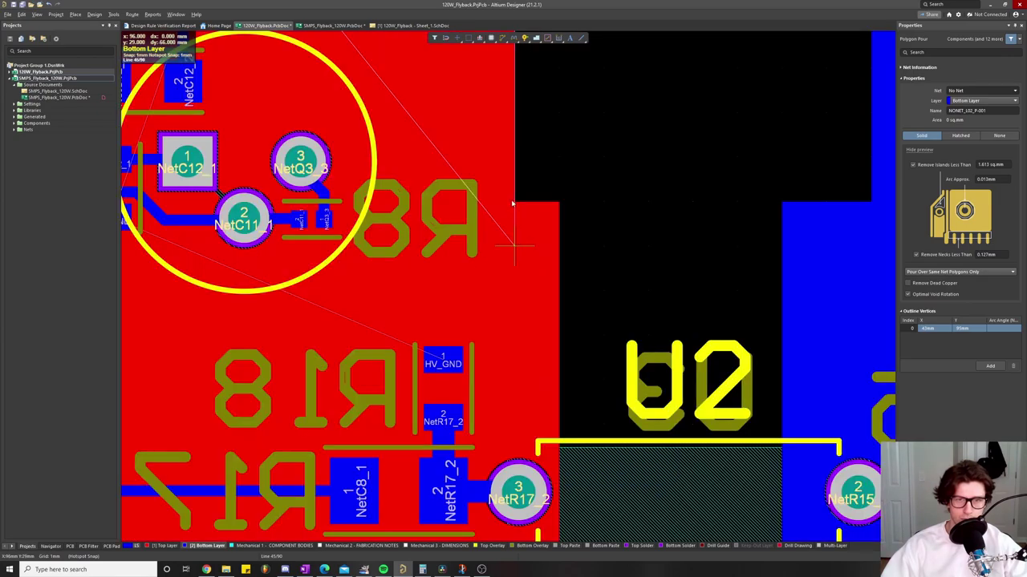
click(513, 203)
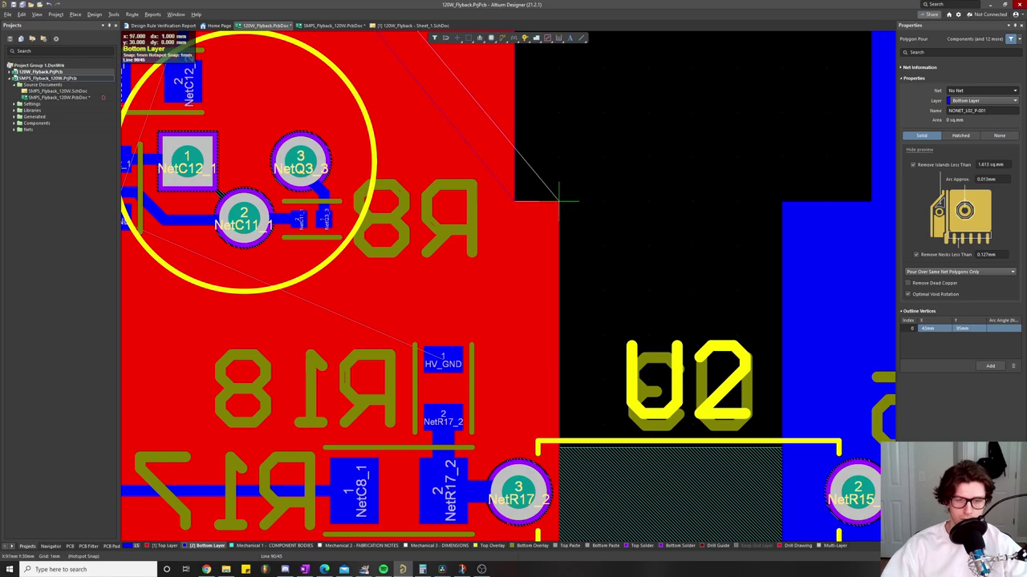
click(559, 200)
scroll(559, 200, down, 2)
scroll(536, 501, down, 3)
drag(536, 501, 531, 343)
click(542, 415)
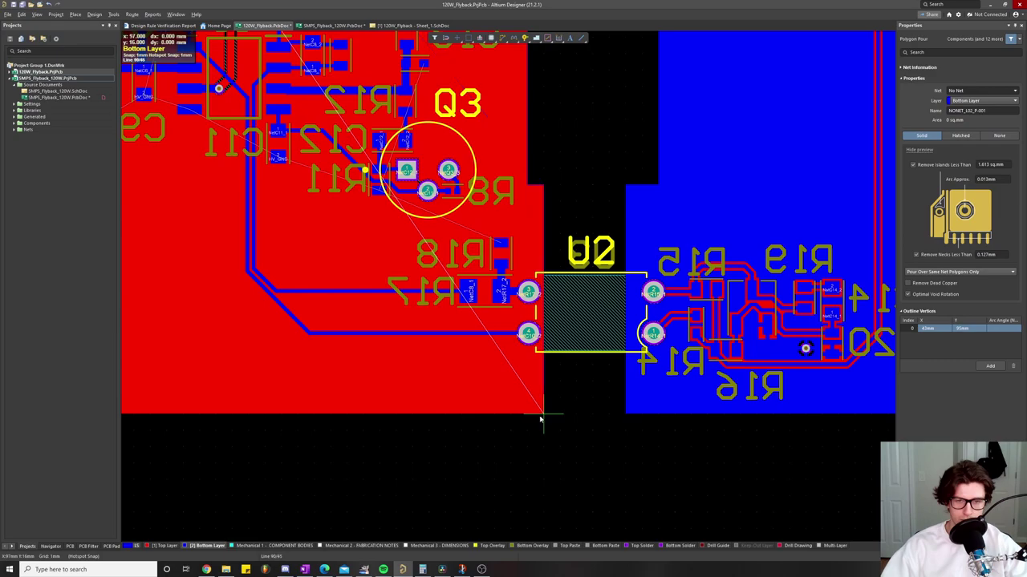
Step: Finish the Bottom Layer polygon through (43, 16) mm, closing it at its starting corner (43, 95) mm
scroll(543, 415, down, 3)
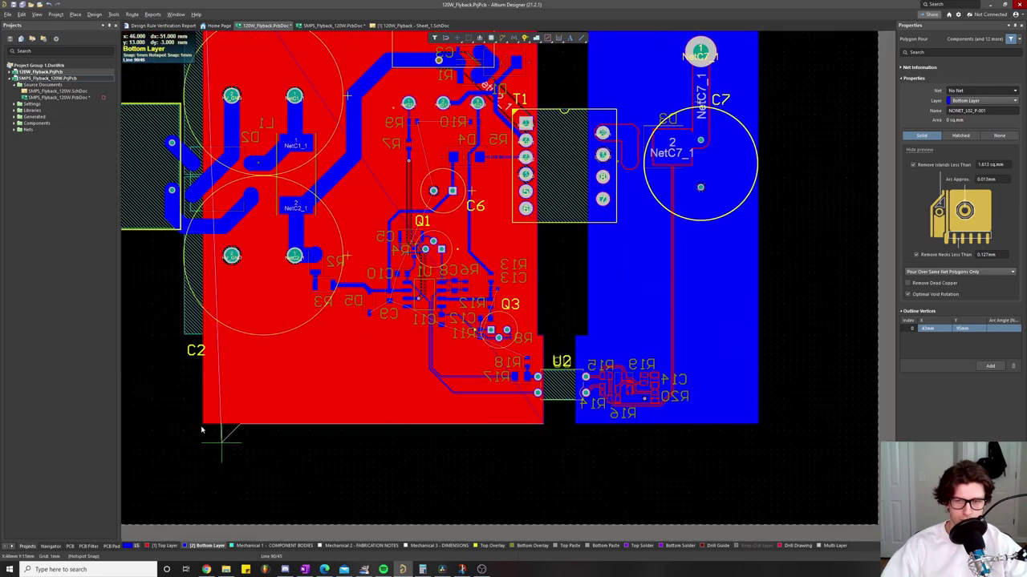
scroll(197, 373, down, 3)
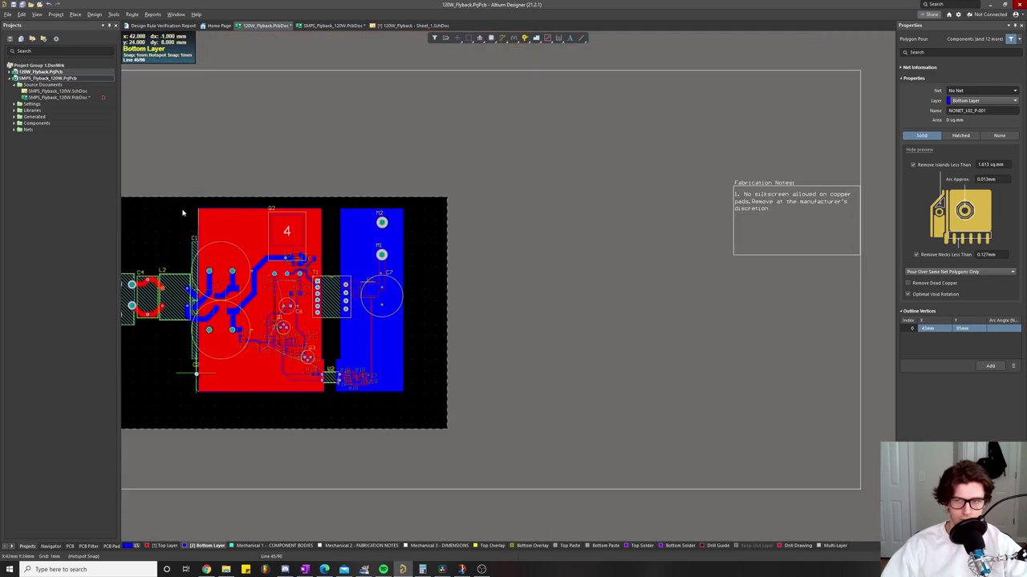
click(195, 200)
scroll(194, 202, up, 4)
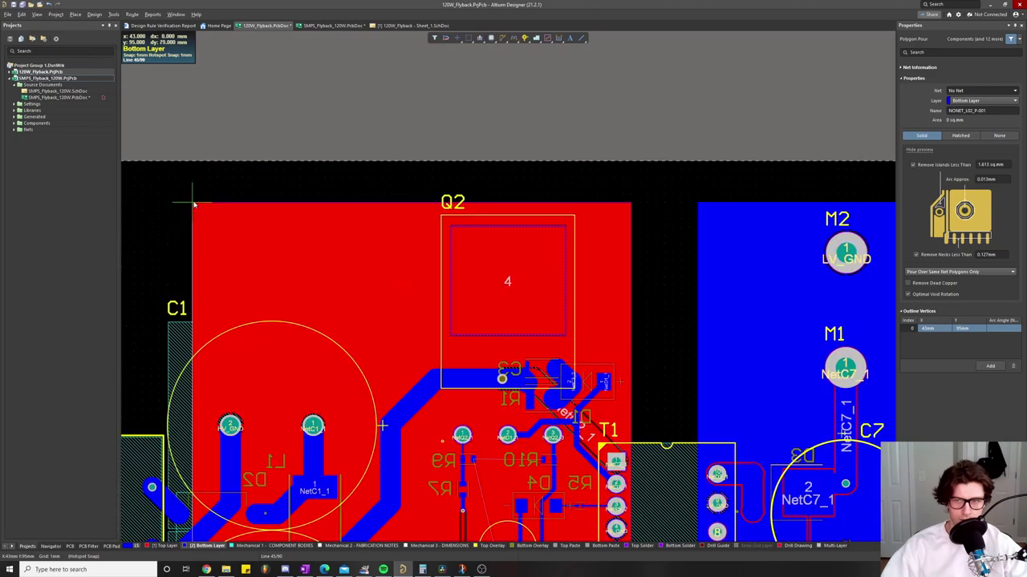
right_click(193, 205)
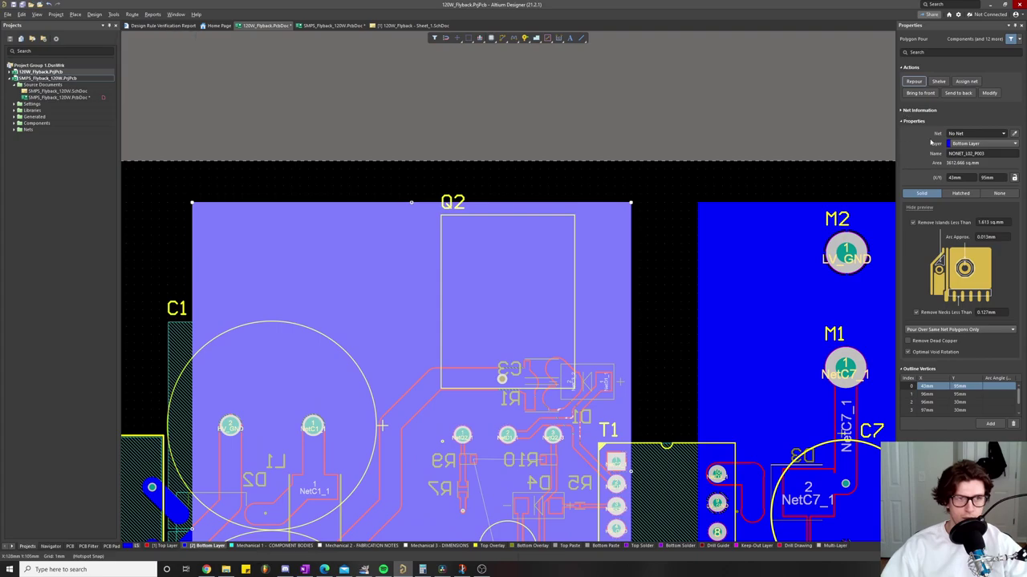
Step: Assign the primary-side Bottom Layer polygon to the HV_GND net and set it to remove islands smaller than 100 sq.mm
click(1003, 135)
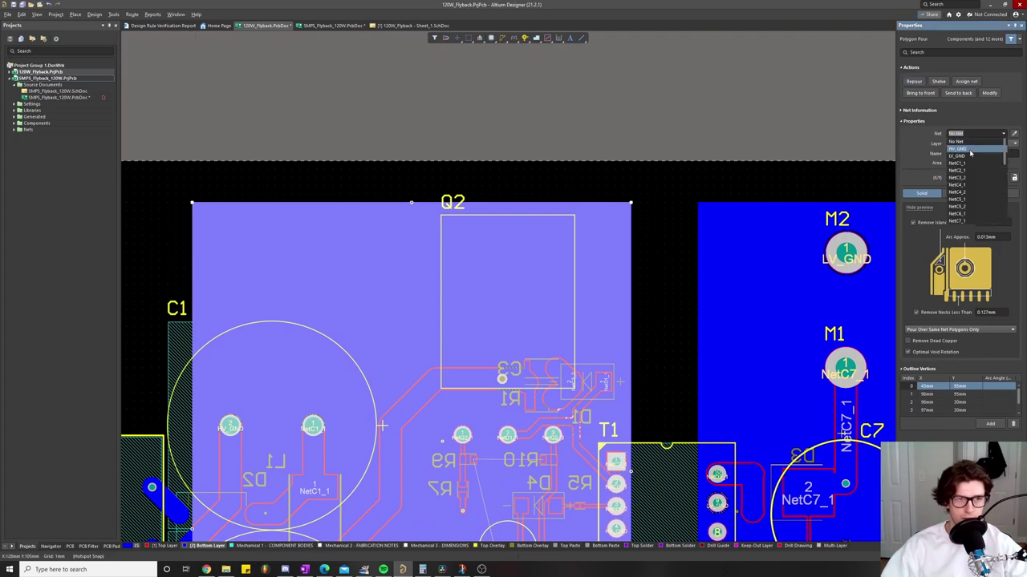
click(968, 150)
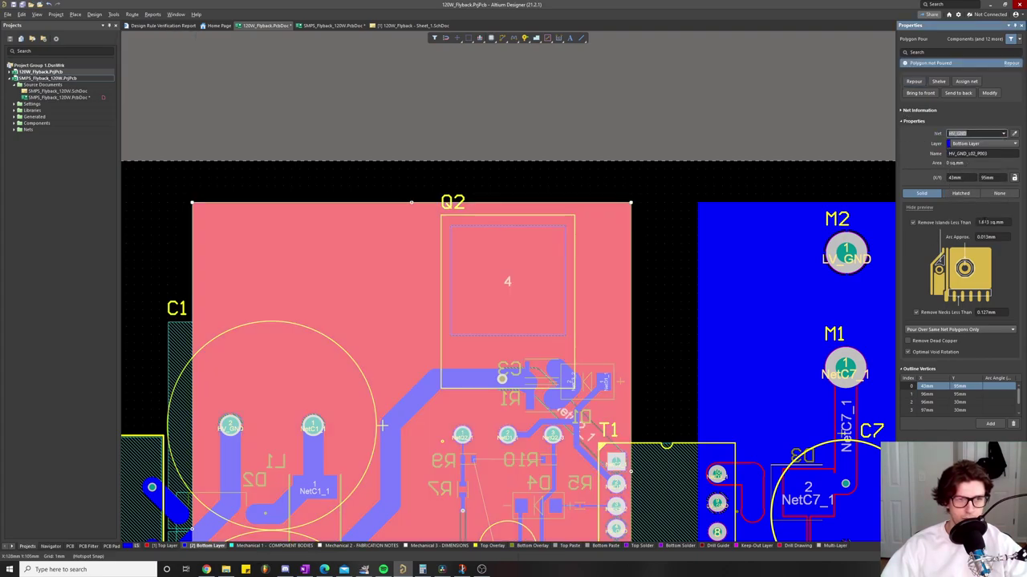
click(985, 223)
click(984, 222)
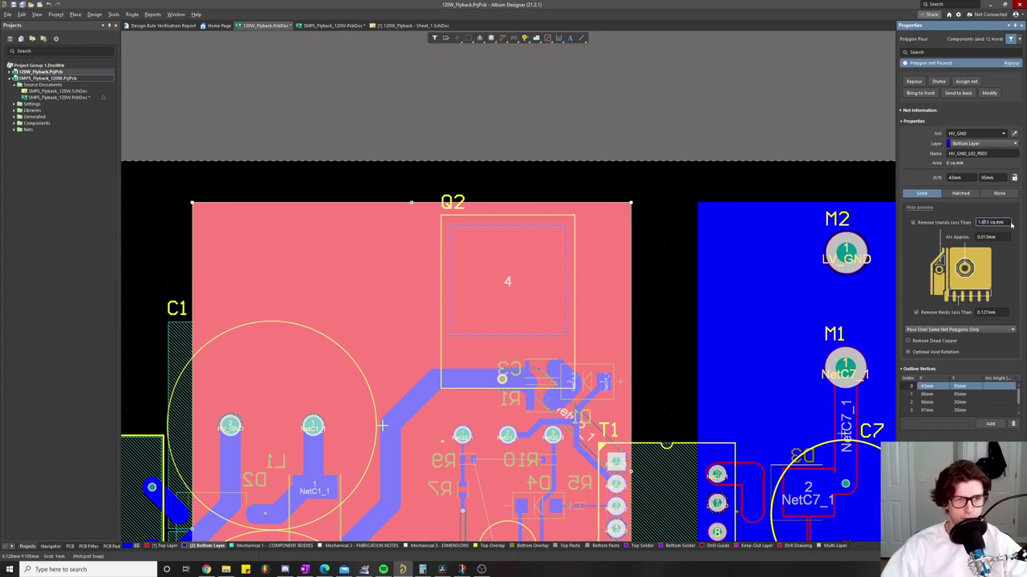
key(ctrl+a)
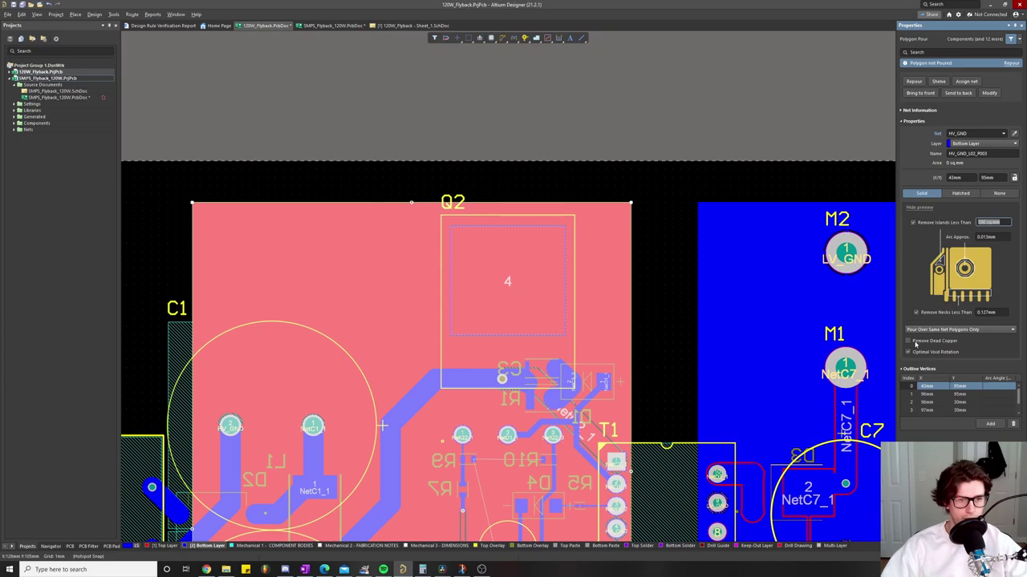
Step: Enable dead copper removal on the Bottom Layer HV_GND polygon, repour it and deselect it
click(909, 341)
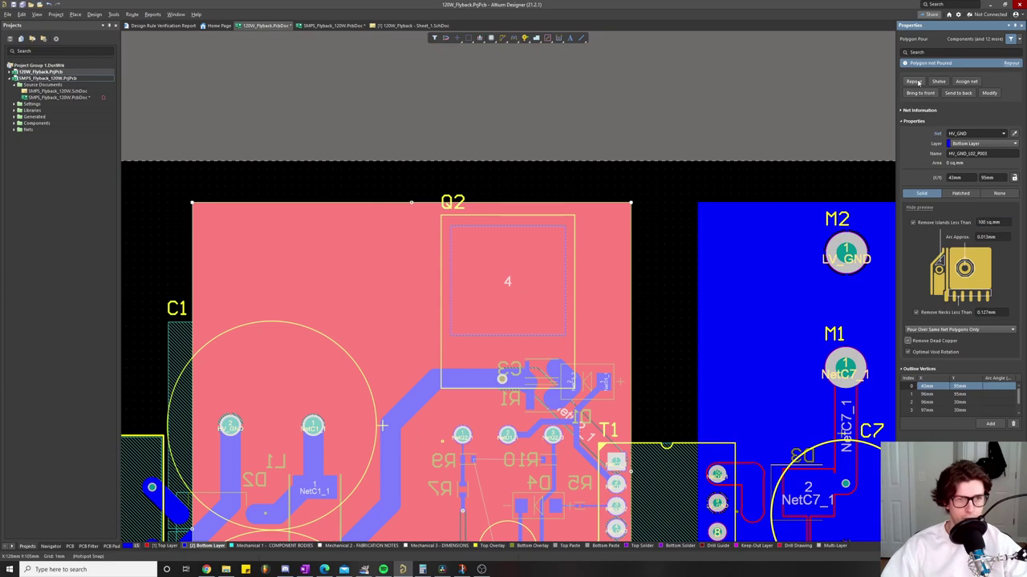
click(913, 81)
click(667, 265)
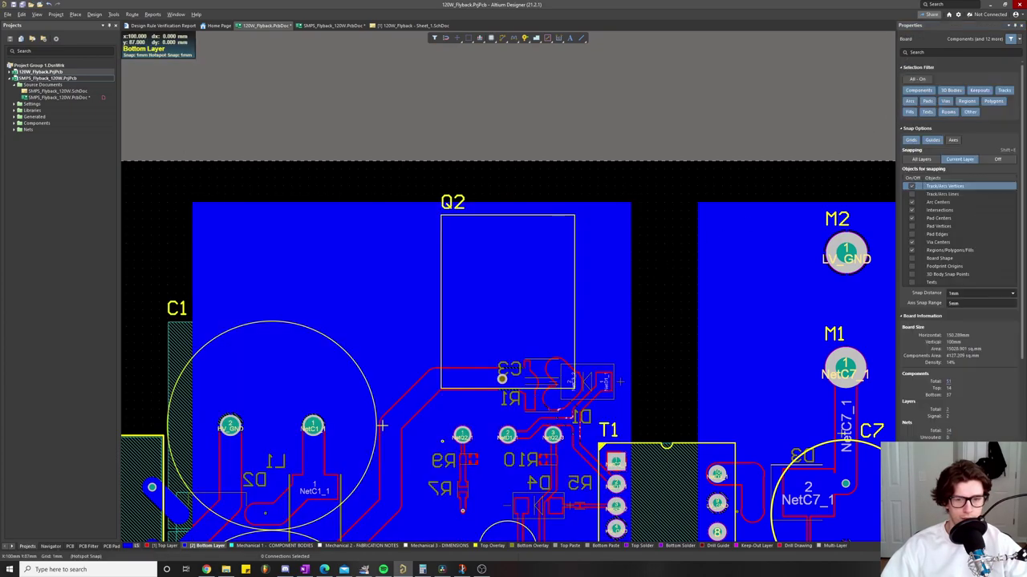
Step: Examine the poured Bottom Layer HV_GND copper around U1, Q1, C6 and U2, checking its extent across the primary side
scroll(664, 271, down, 5)
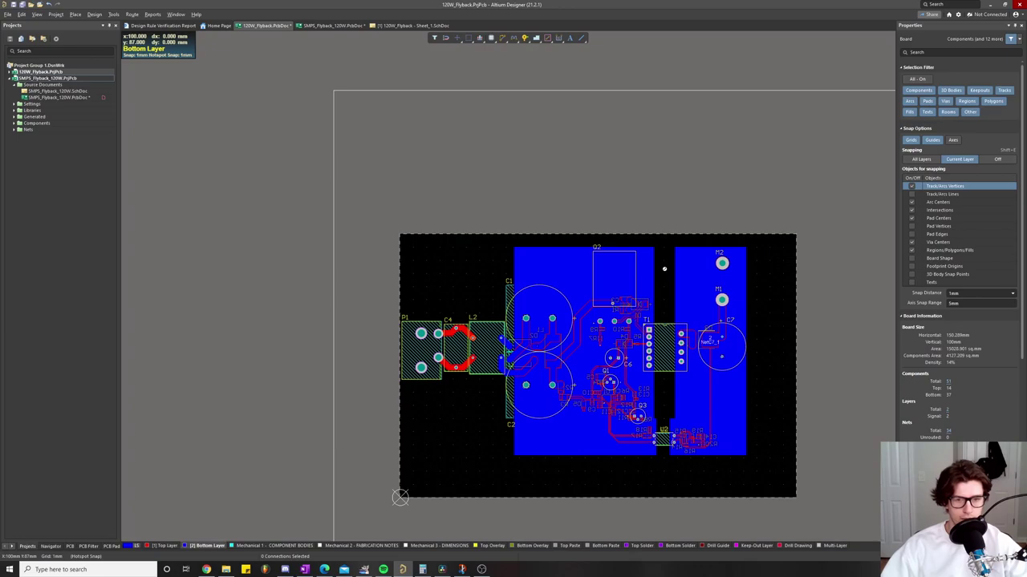
scroll(651, 435, up, 4)
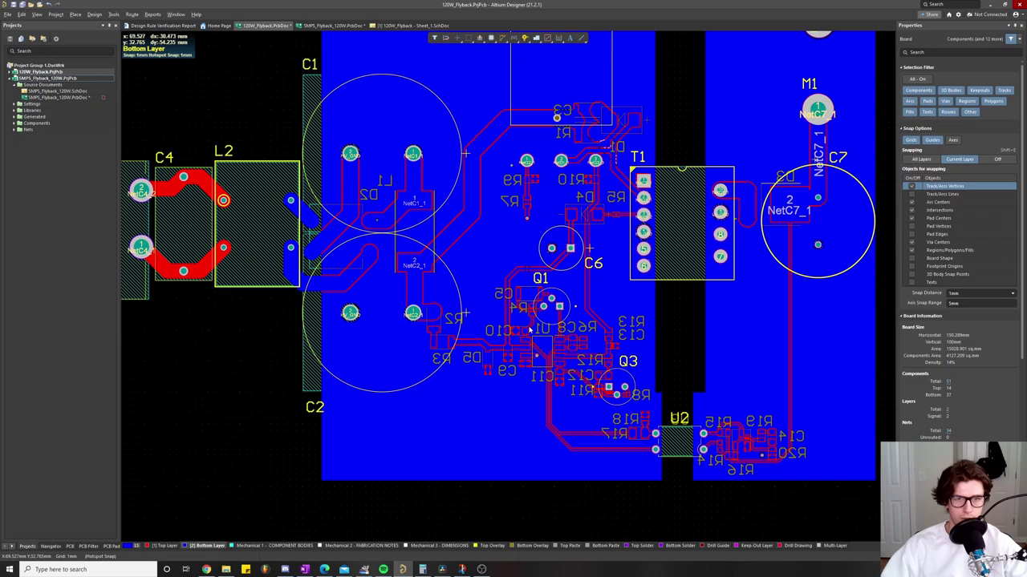
scroll(508, 363, up, 3)
drag(525, 330, 450, 424)
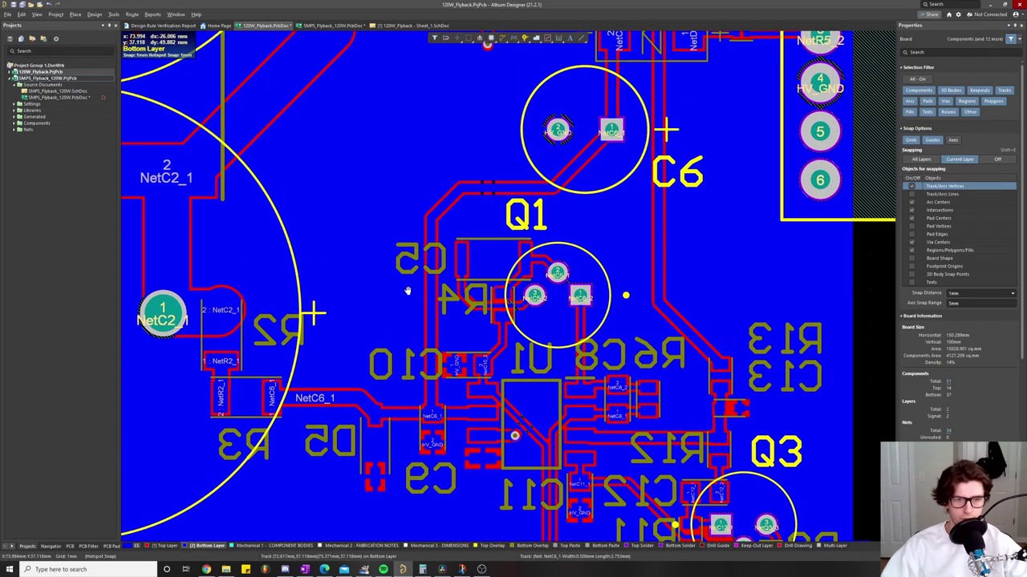
drag(407, 291, 433, 367)
scroll(433, 365, down, 3)
drag(466, 332, 403, 224)
scroll(551, 417, up, 5)
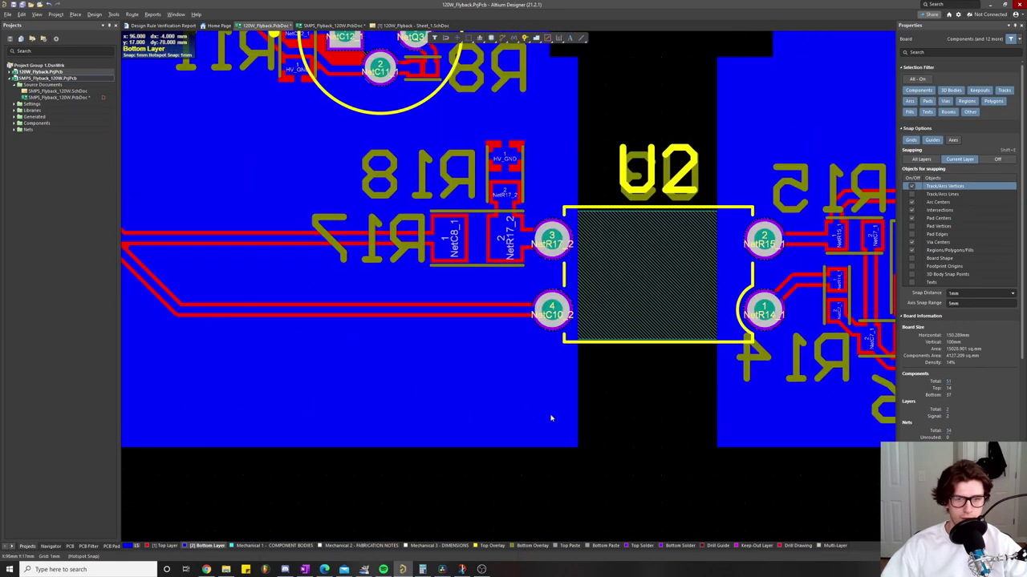
click(545, 396)
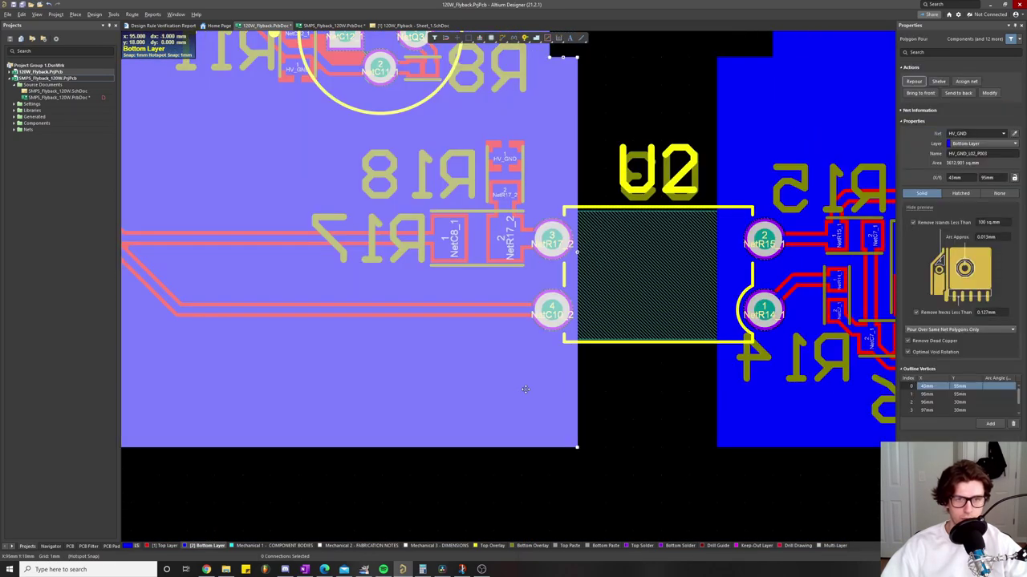
scroll(522, 389, down, 6)
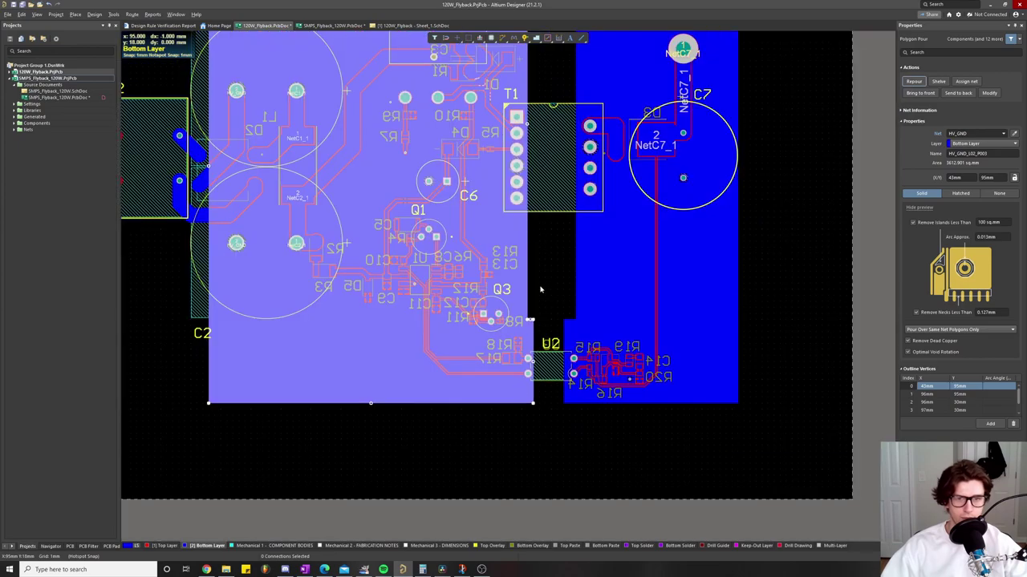
click(546, 279)
drag(524, 212, 491, 343)
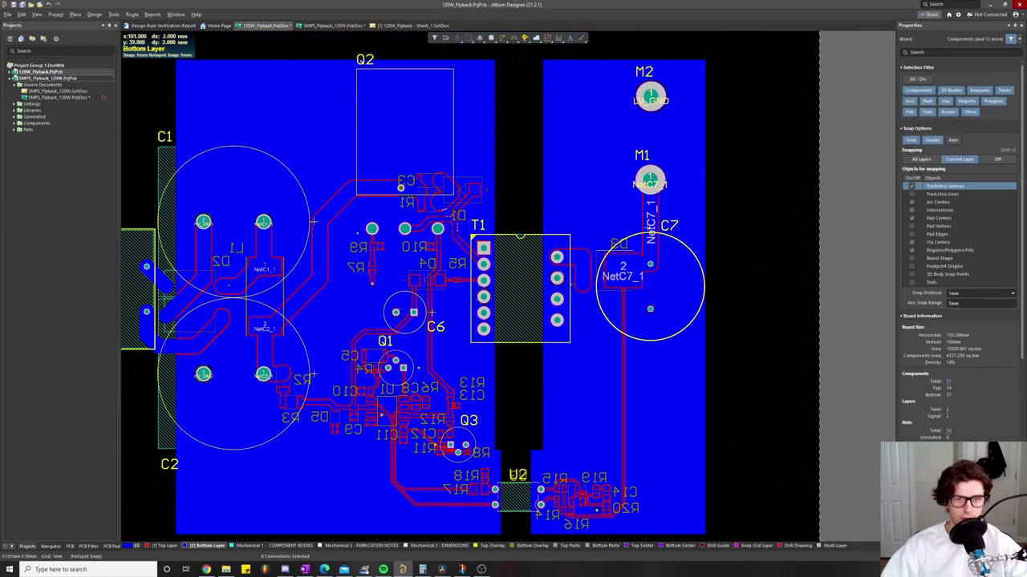
Step: Start editing the board shape in board planning mode and lower its upper edge to y = 96 mm
scroll(483, 299, up, 4)
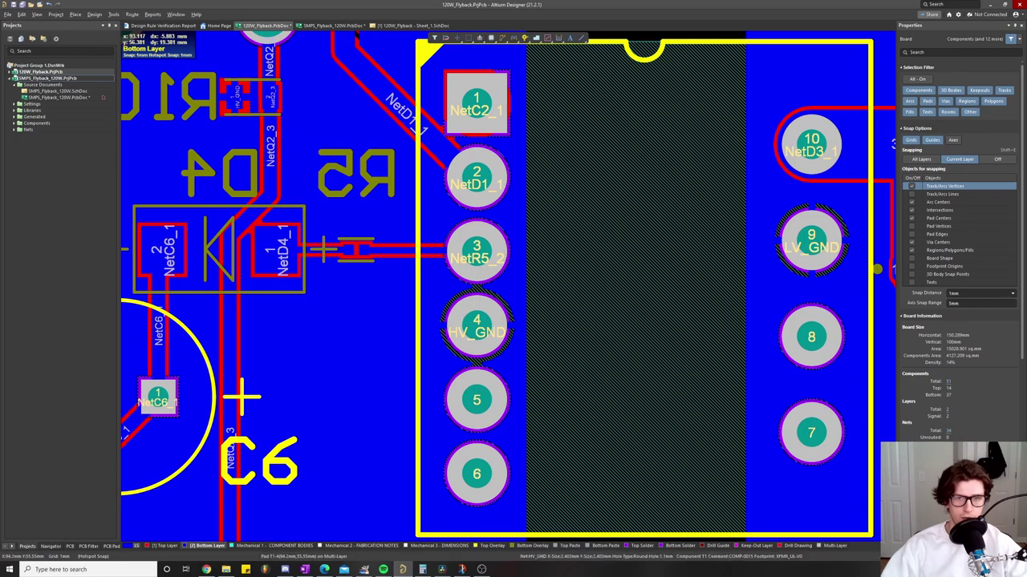
scroll(339, 297, down, 6)
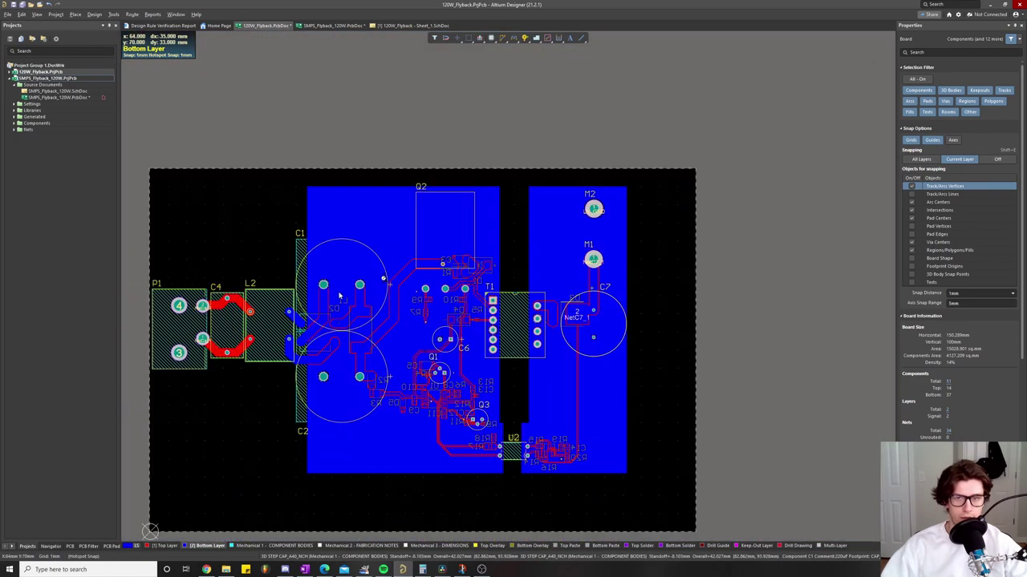
drag(338, 295, 414, 283)
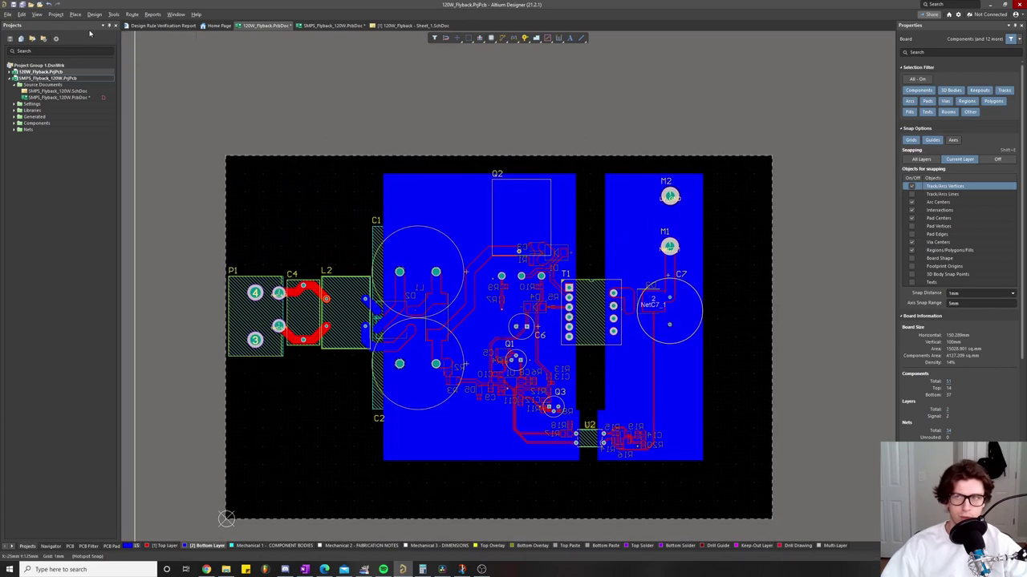
click(38, 14)
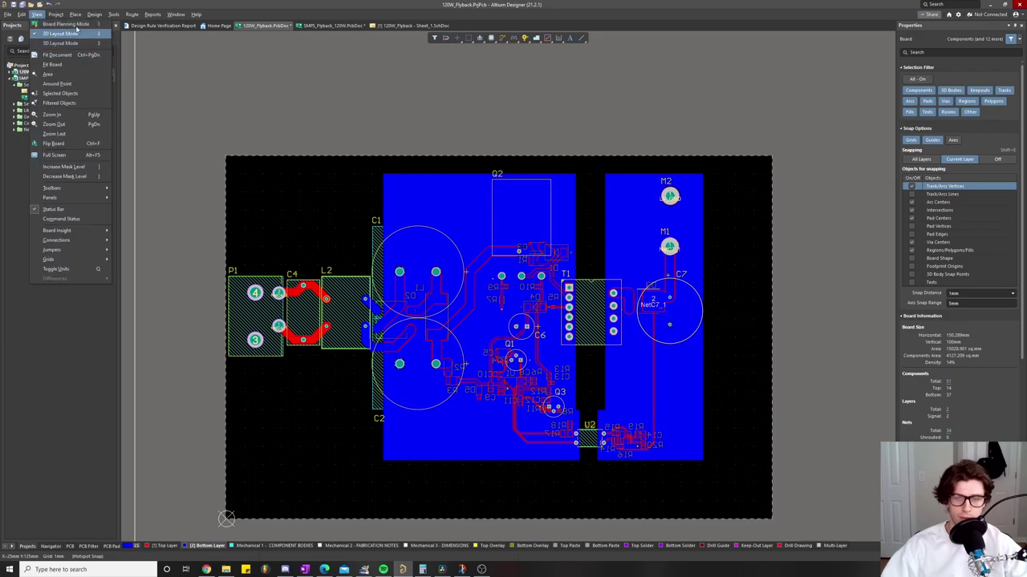
click(75, 26)
click(76, 15)
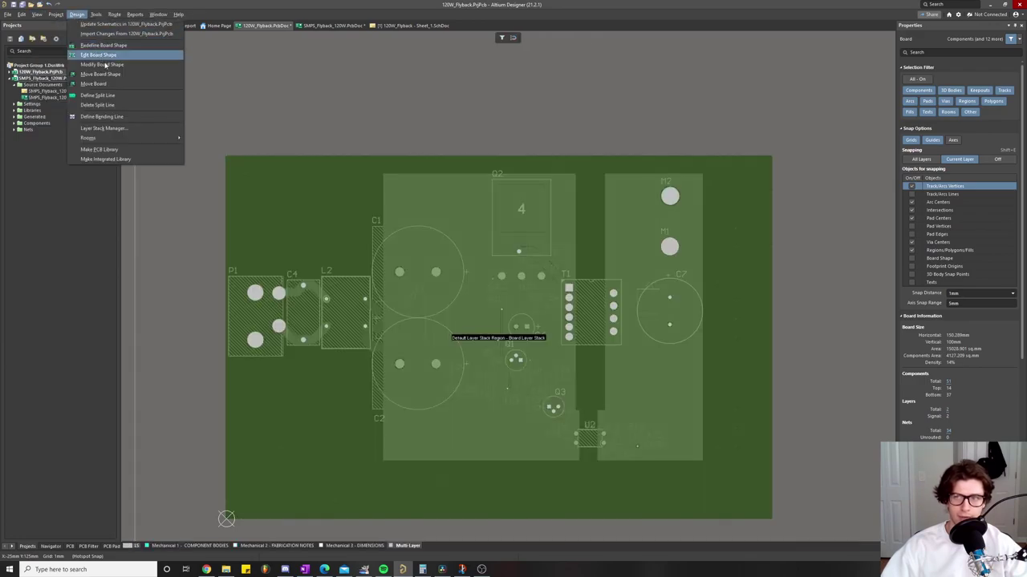
click(107, 55)
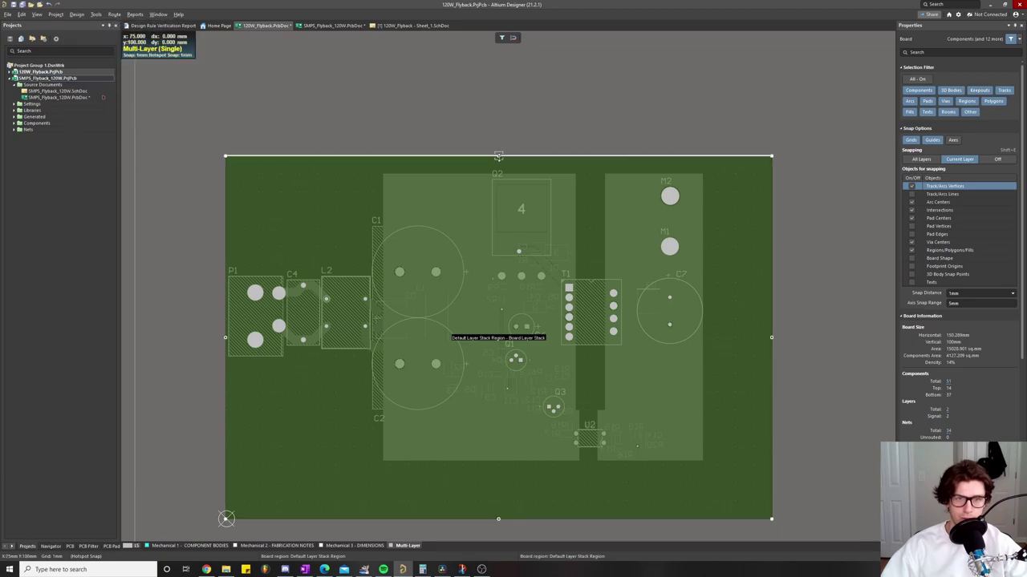
drag(499, 156, 498, 170)
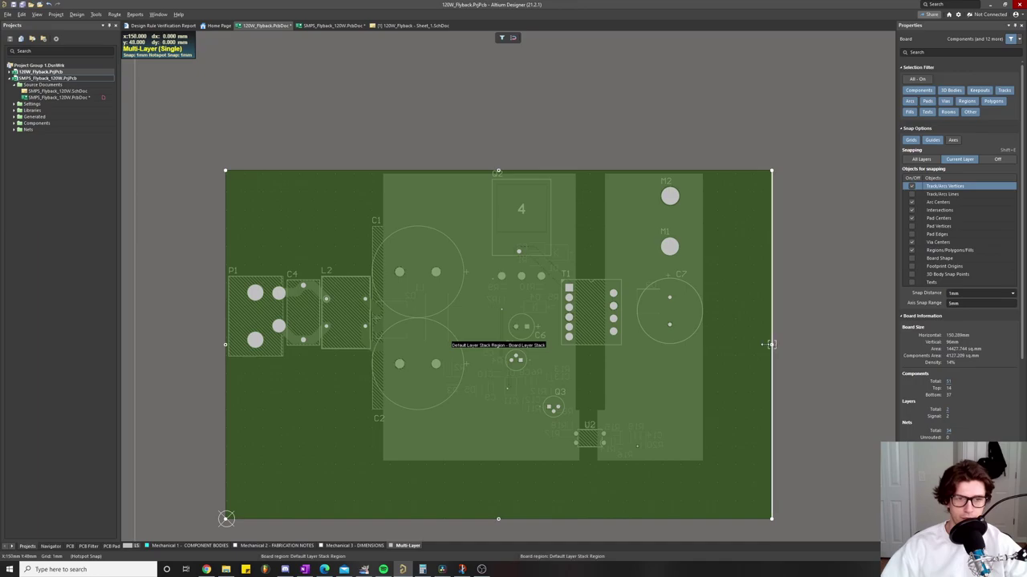
Step: Pull in the board's right and lower edges to make it about 132 mm wide and 81 mm high, and finish editing
drag(771, 344, 706, 345)
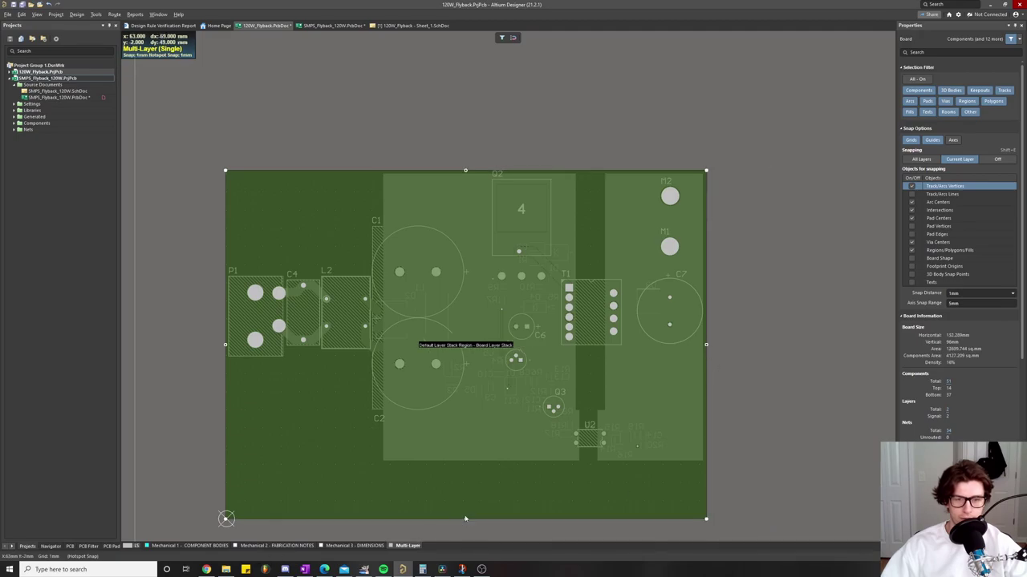
drag(465, 519, 472, 467)
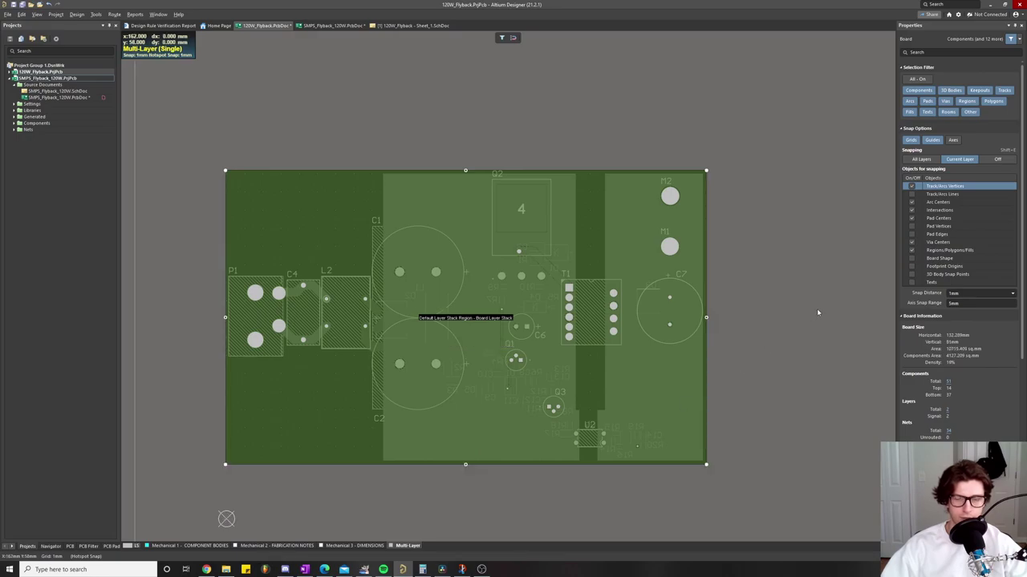
key(Escape)
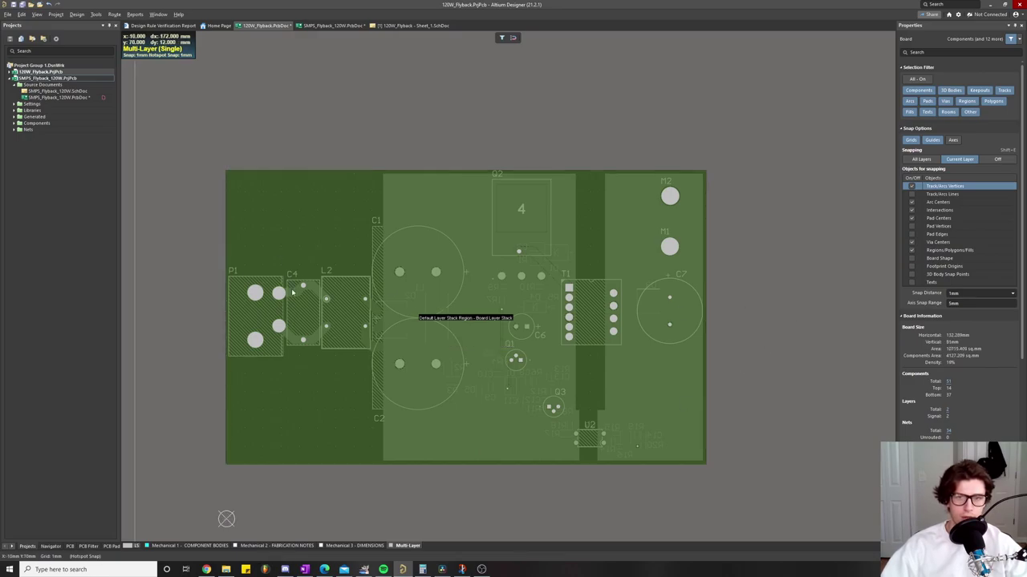
Step: Look over the resized board outline around the components and return to 2D layout mode
scroll(273, 296, up, 2)
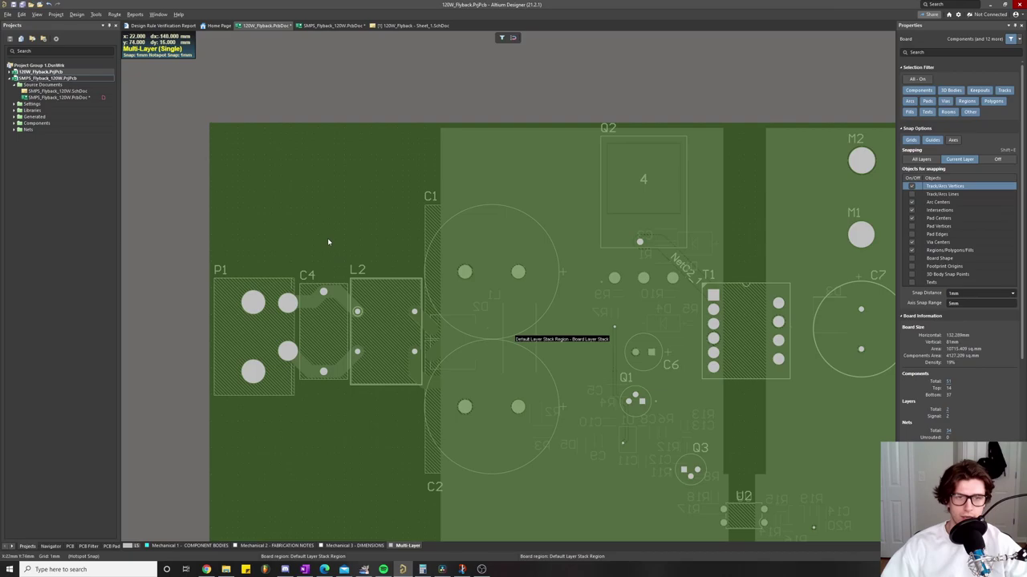
scroll(328, 241, down, 1)
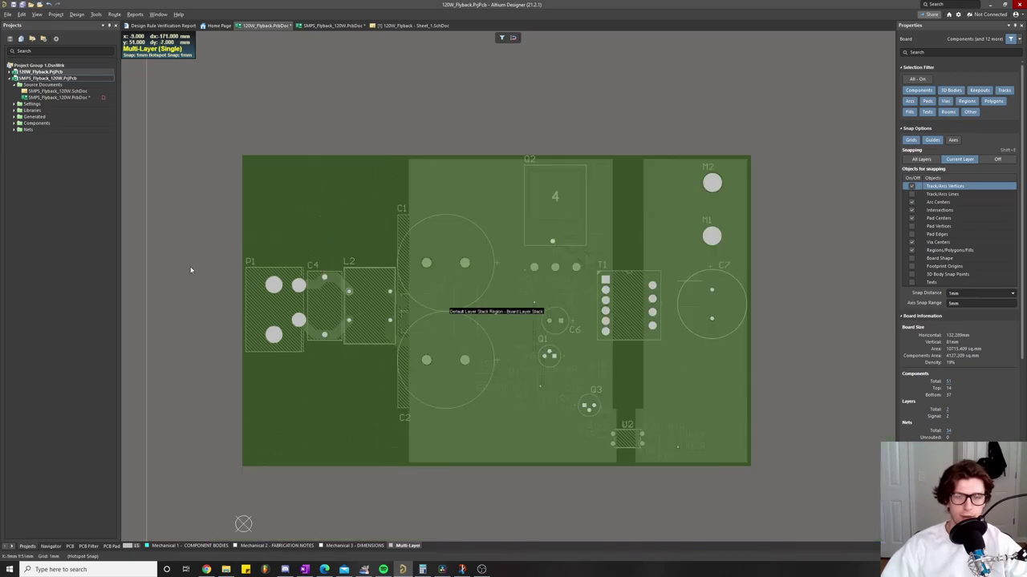
drag(191, 271, 237, 195)
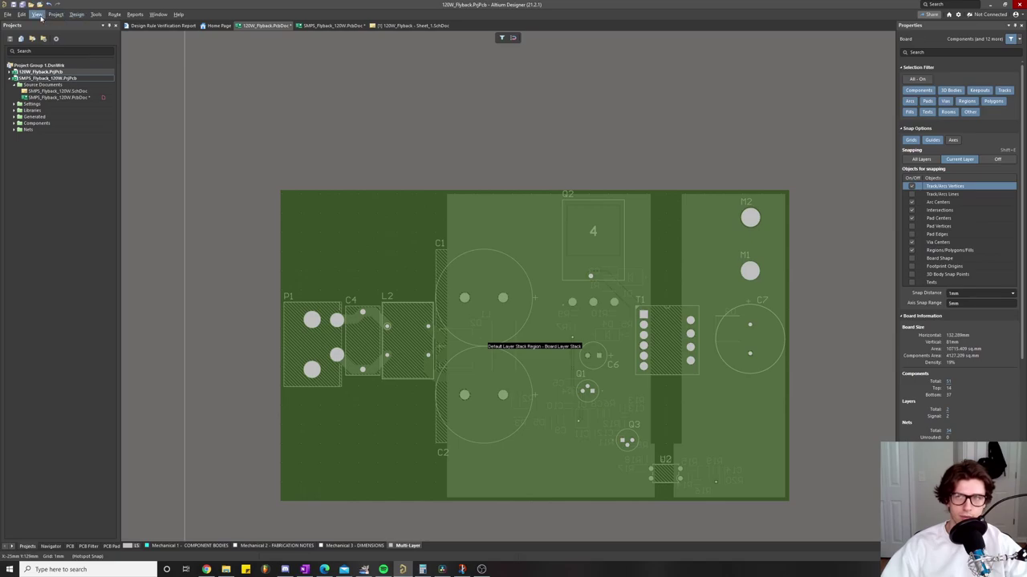
click(38, 14)
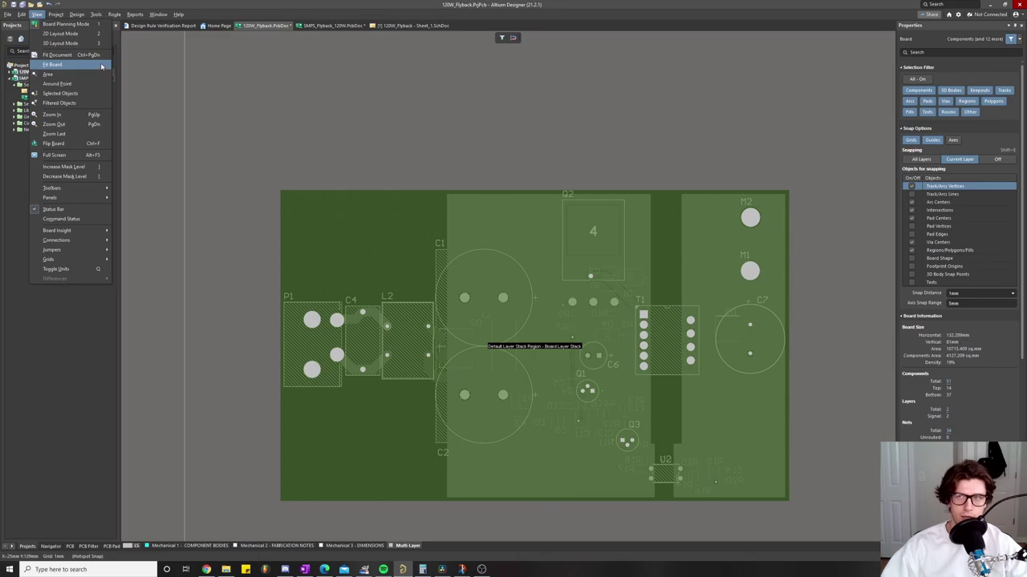
click(72, 33)
drag(352, 229, 323, 195)
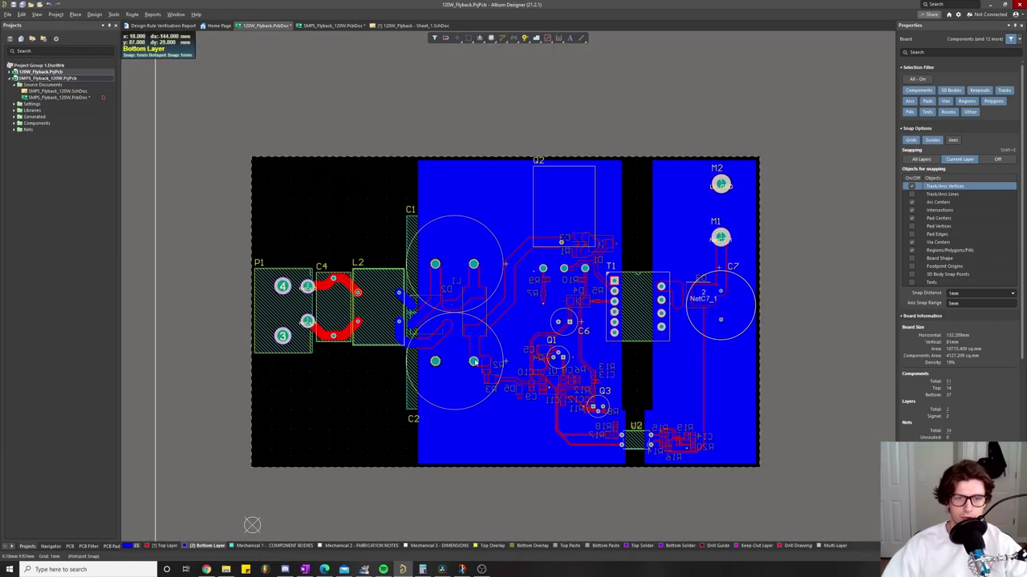
Step: Check the Bottom Layer copper around R7, R9 and R10, and save the 120W_Flyback PCB document
scroll(548, 274, up, 4)
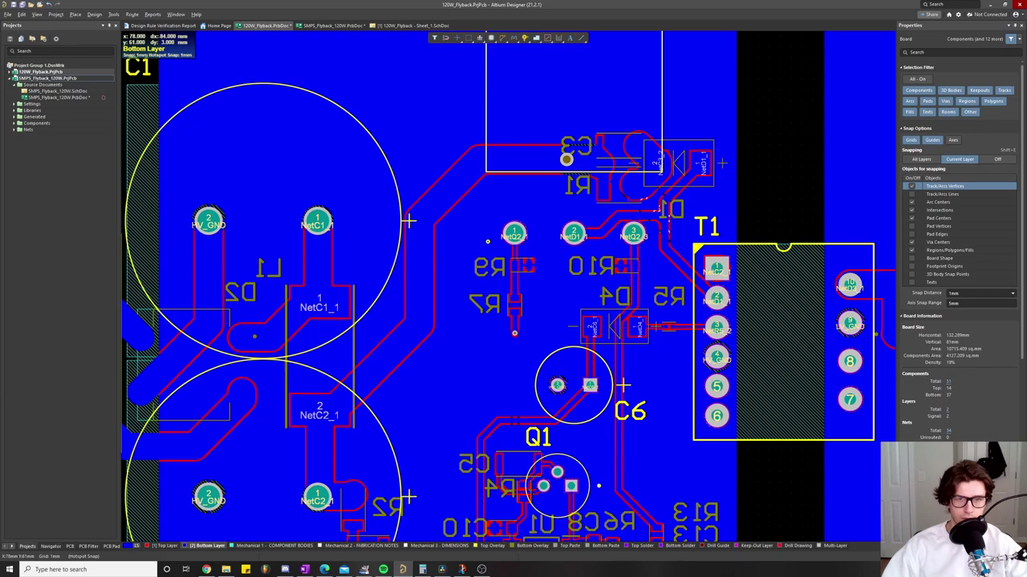
scroll(540, 297, up, 3)
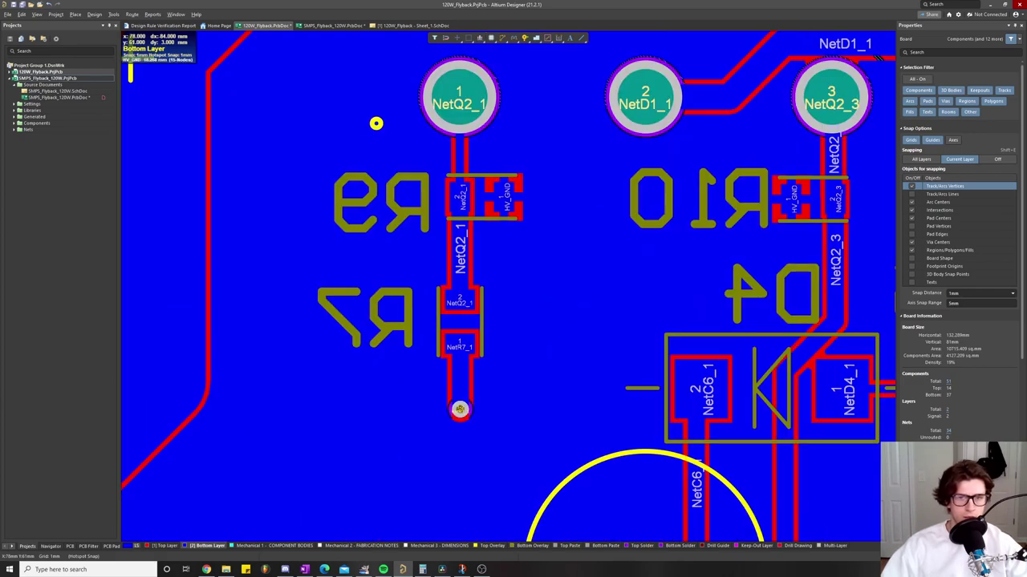
scroll(538, 297, down, 6)
drag(429, 359, 439, 333)
key(ctrl+s)
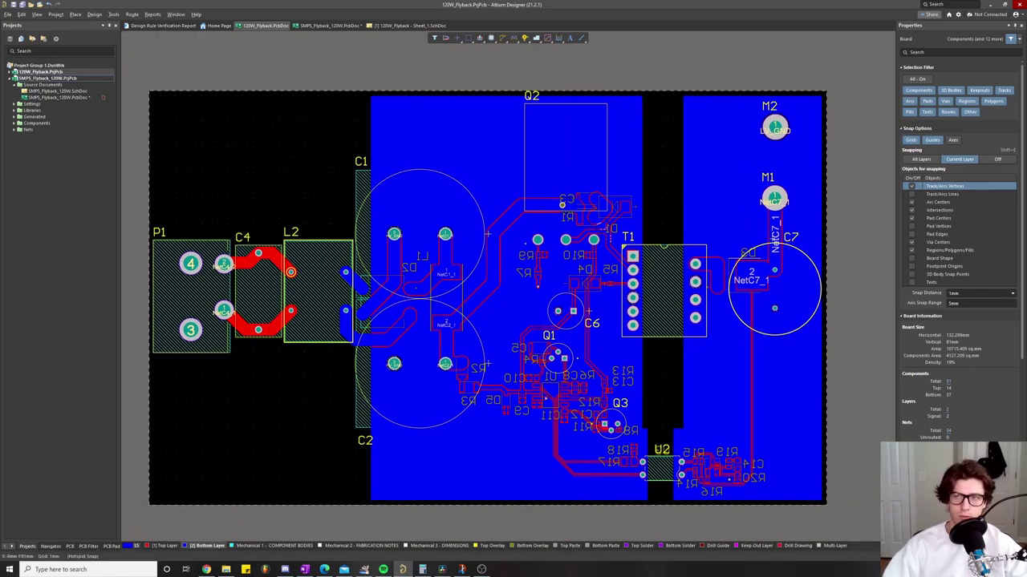
Step: View the old SMPS_Flyback_120W PCB and close its project without saving the changes
double_click(84, 98)
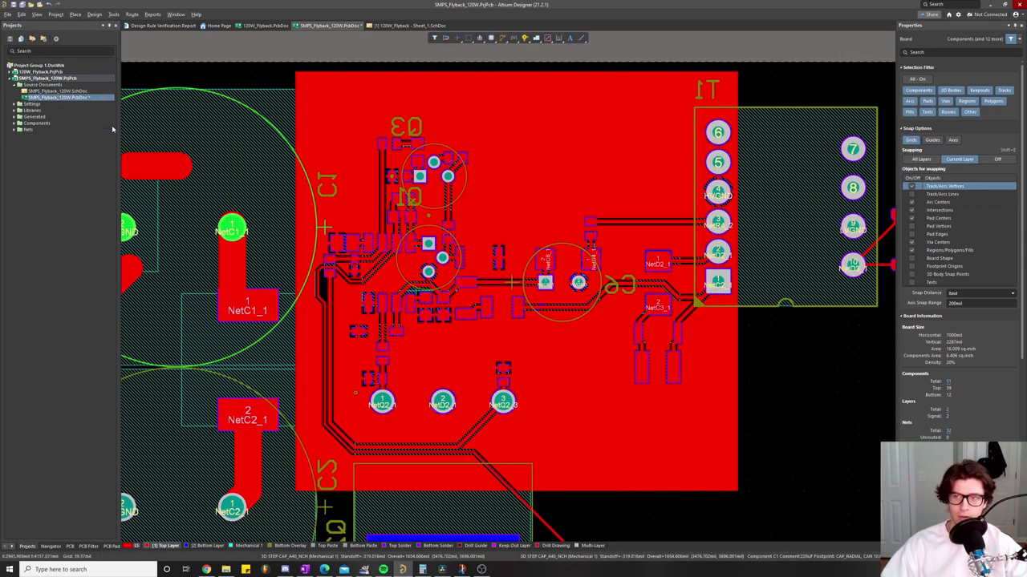
click(10, 79)
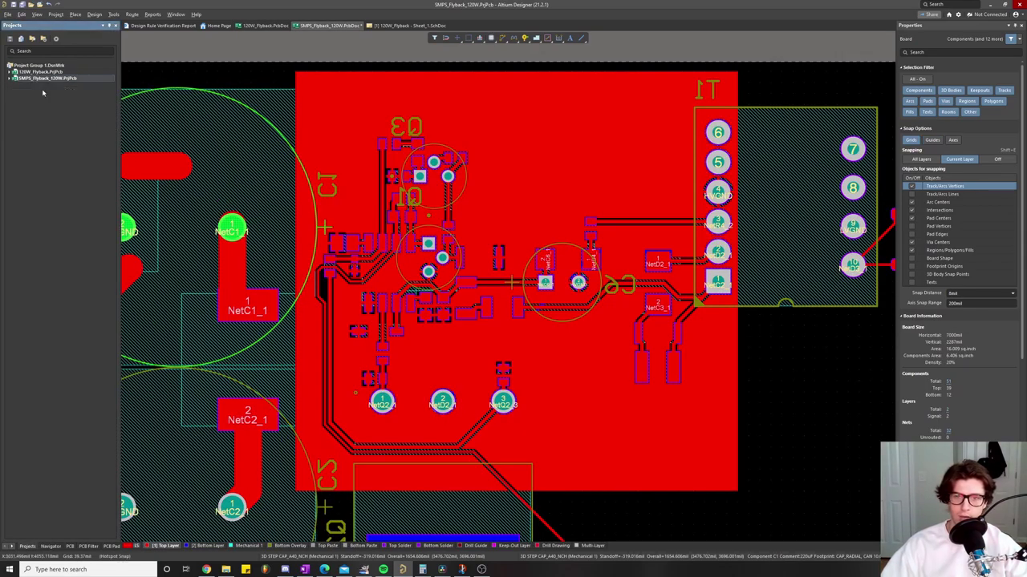
scroll(428, 193, down, 2)
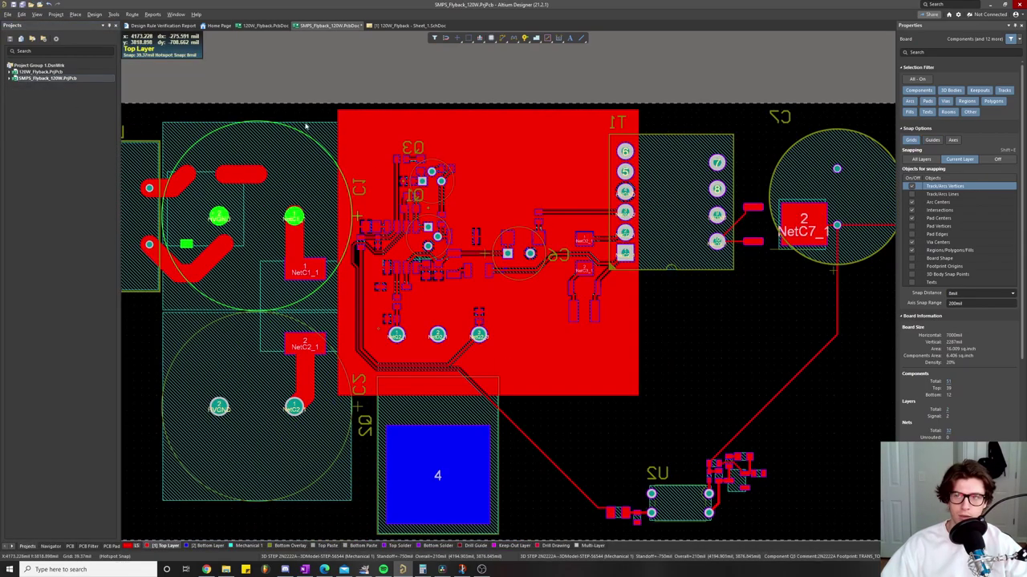
right_click(40, 80)
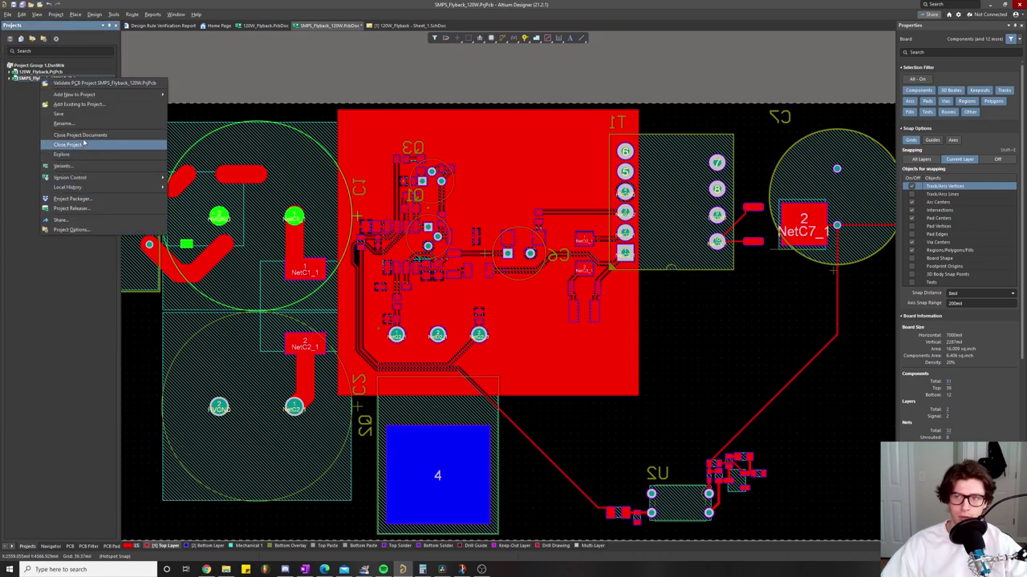
click(80, 144)
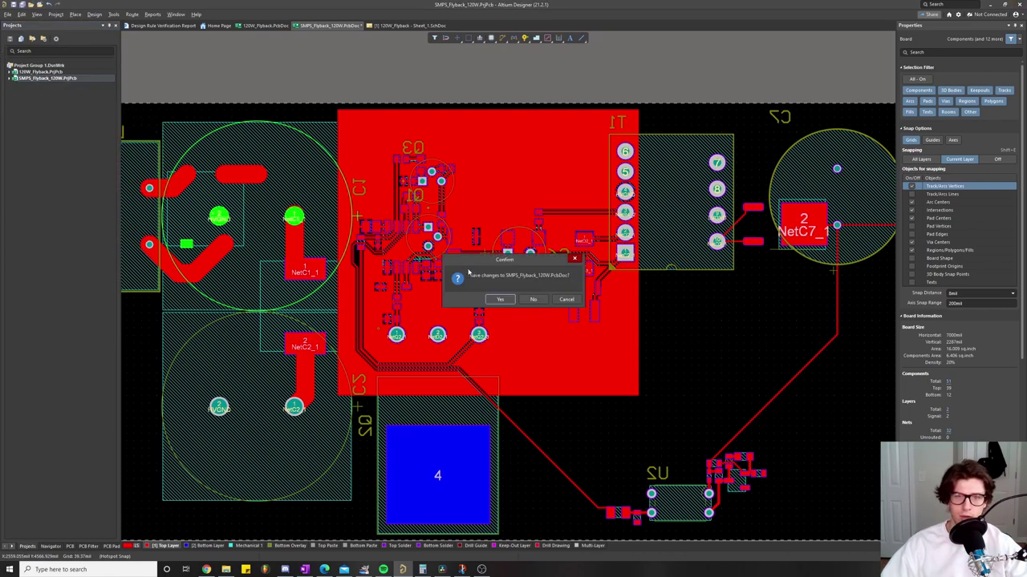
click(534, 300)
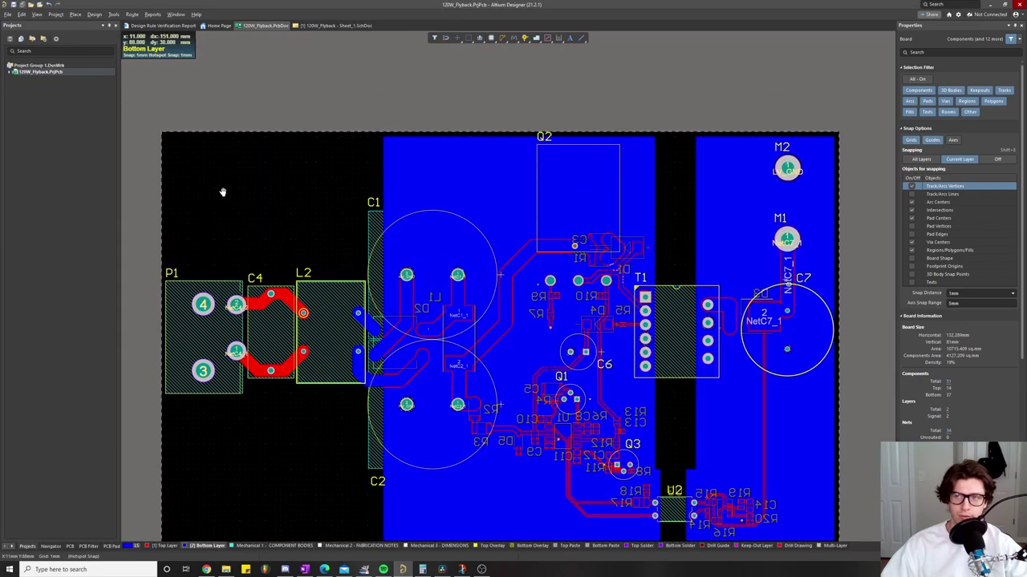
Step: Expand the 120W_Flyback project and run a design rule check on its PCB with the existing report options
click(9, 72)
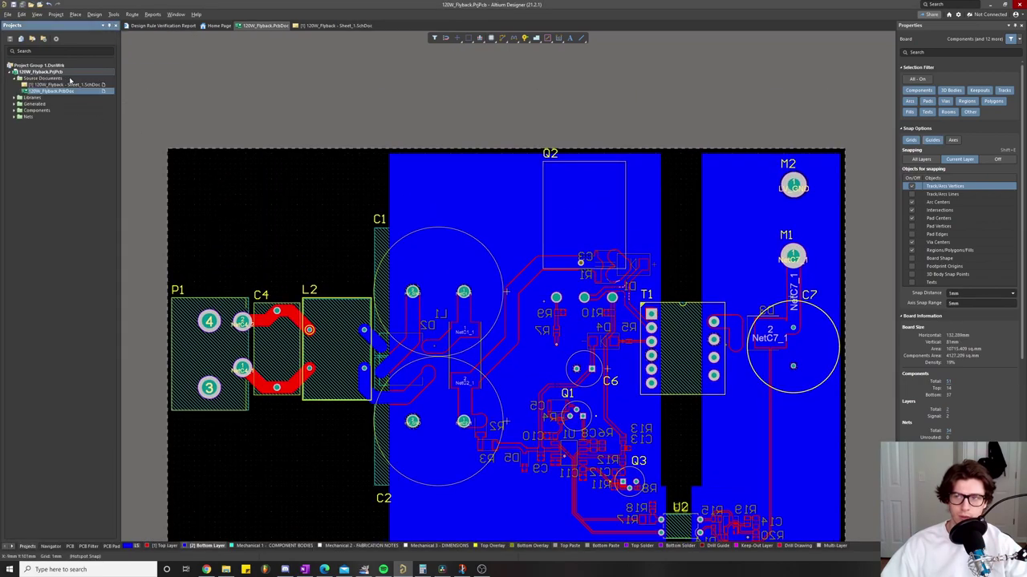
click(114, 15)
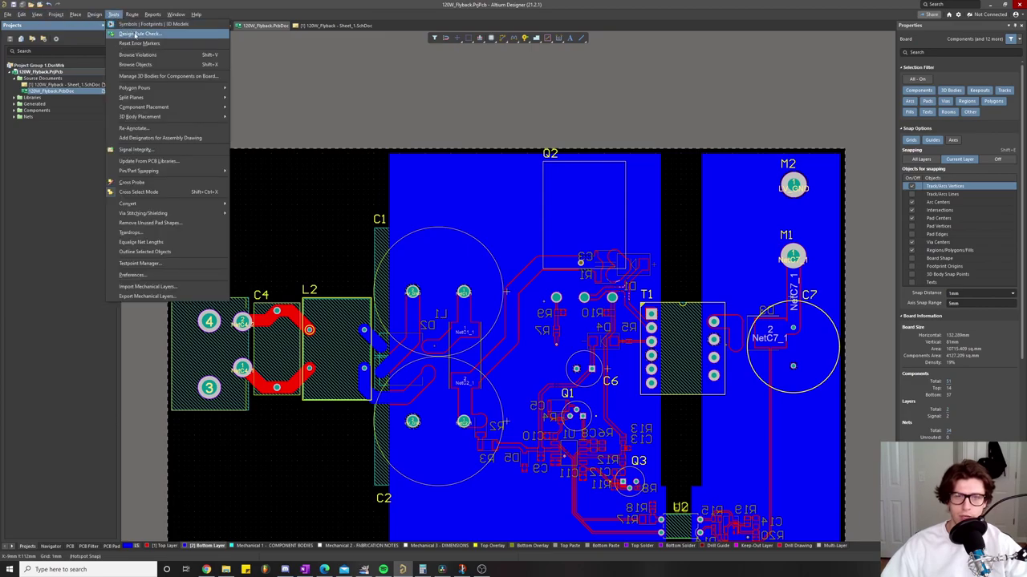
click(137, 34)
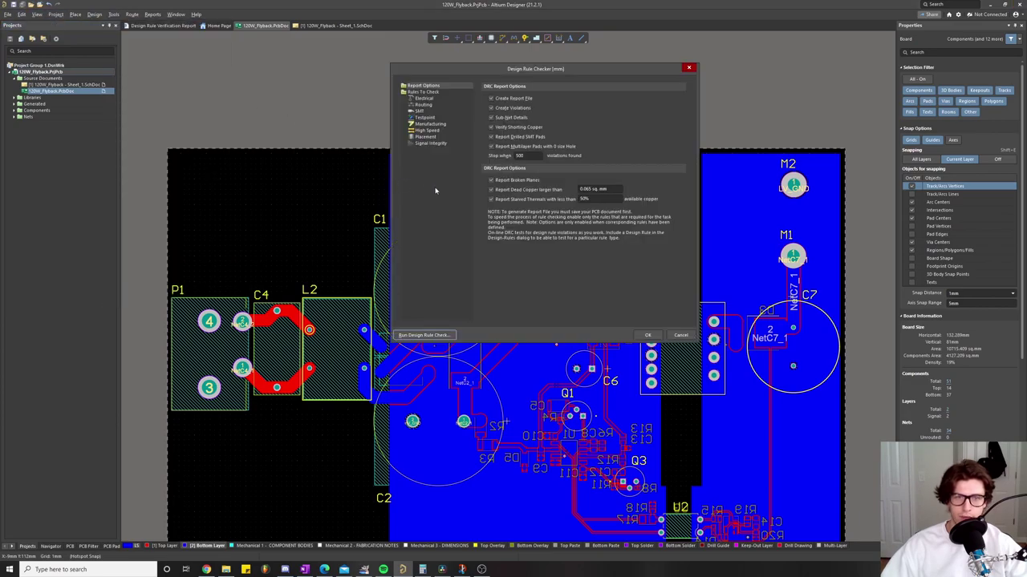
click(423, 337)
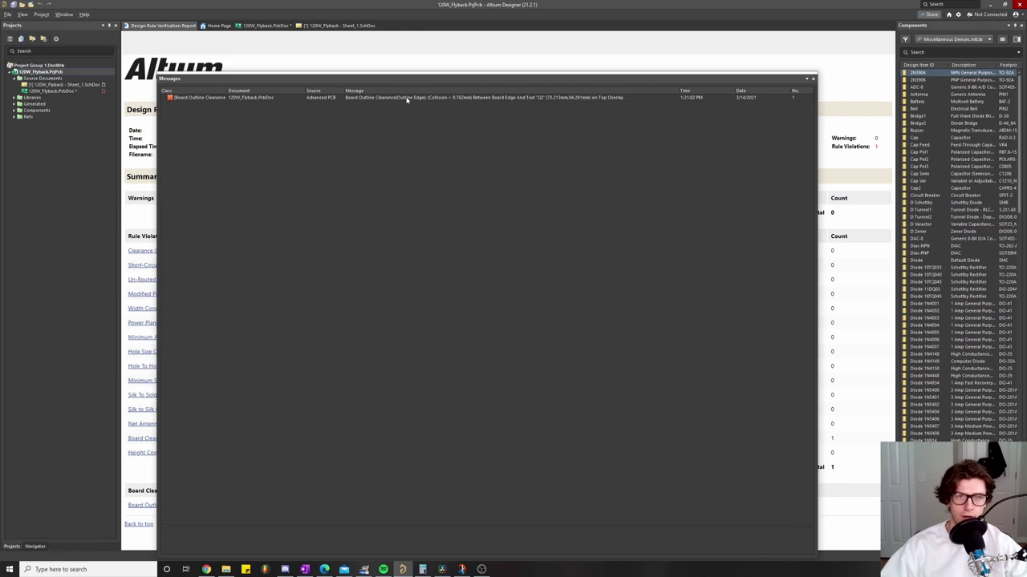
Step: Locate the Board Outline Clearance violation on the 120W_Flyback PCB and close the messages list
click(466, 97)
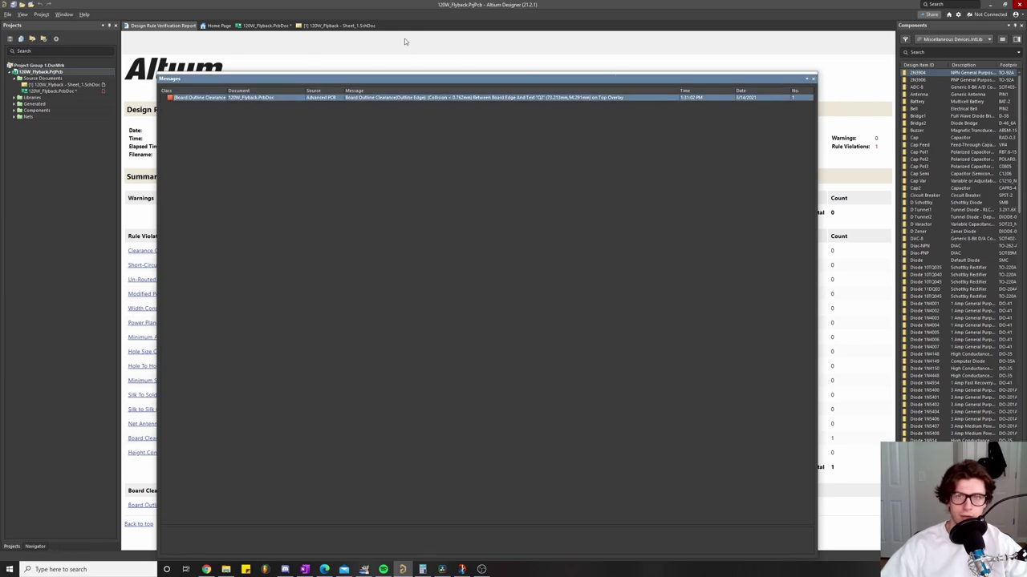
click(328, 27)
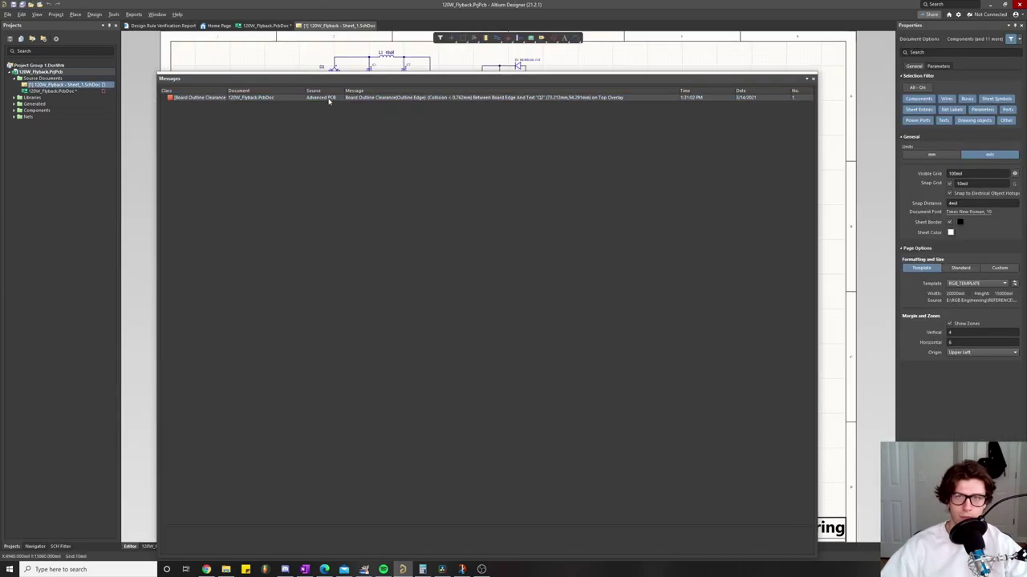
click(251, 26)
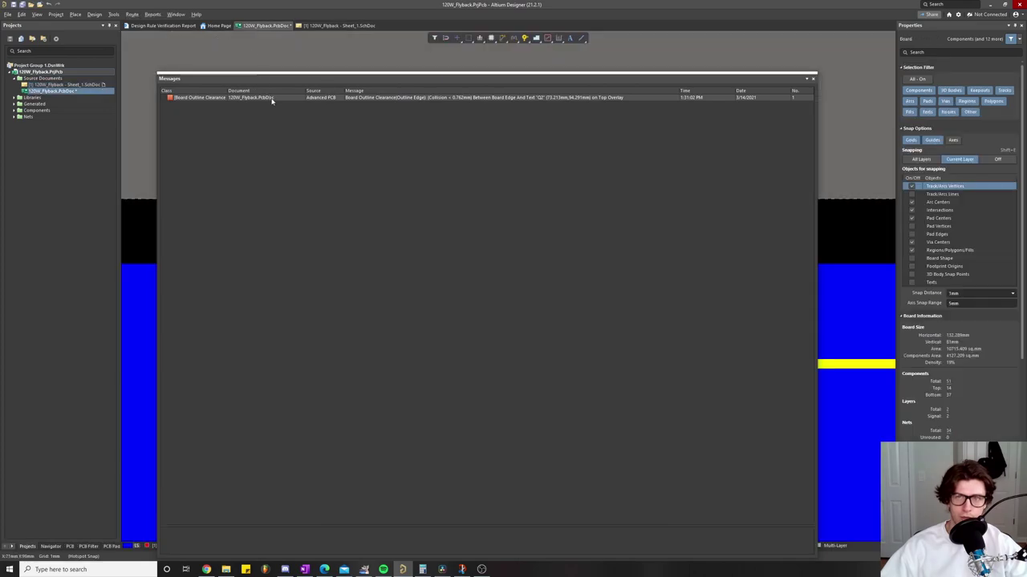
click(271, 99)
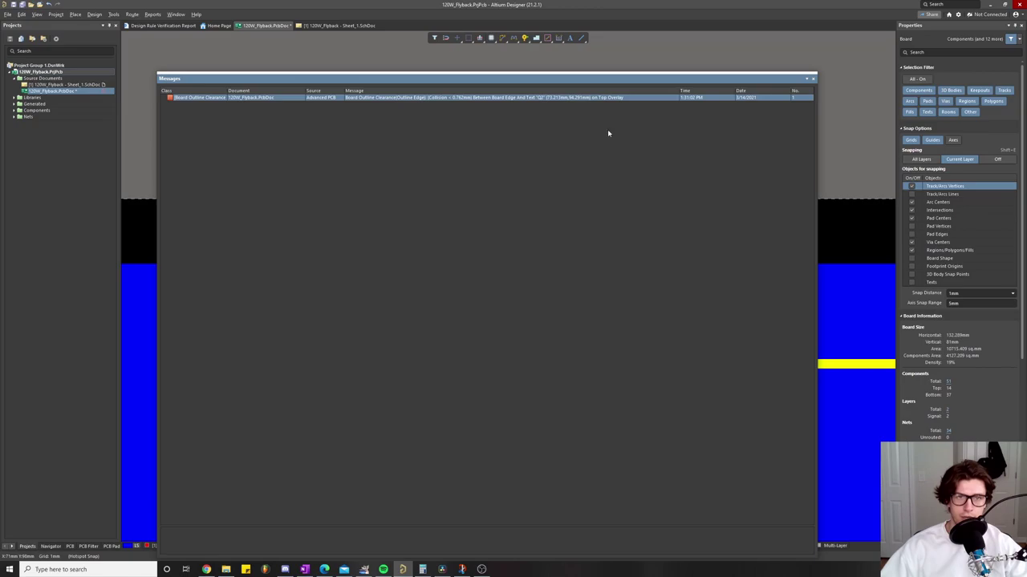
click(813, 79)
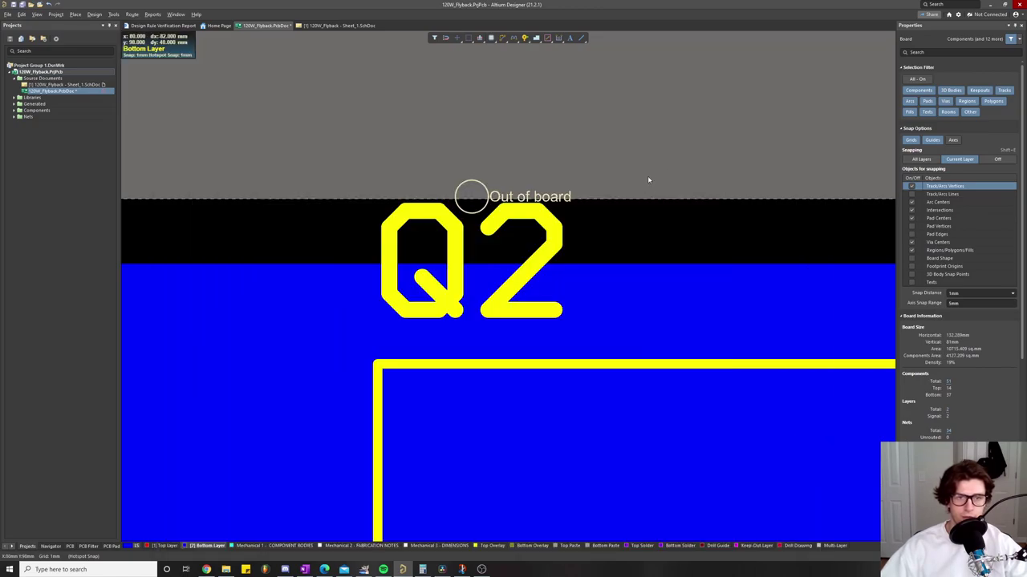
Step: Move the Q2 designator away from the board edge to X 71 mm, Y 92 mm, just left of the Q2 component outline
scroll(648, 179, down, 5)
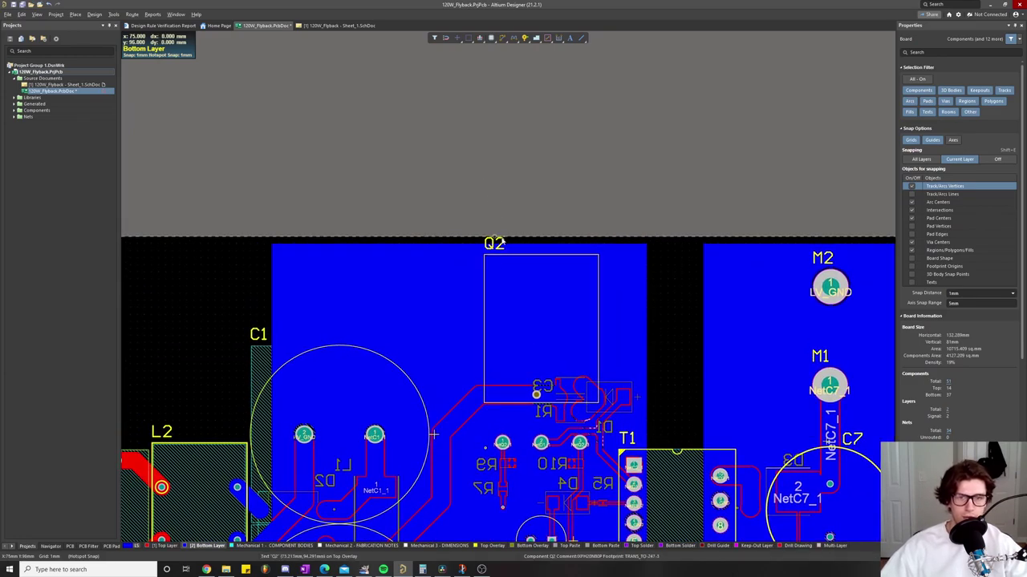
click(497, 242)
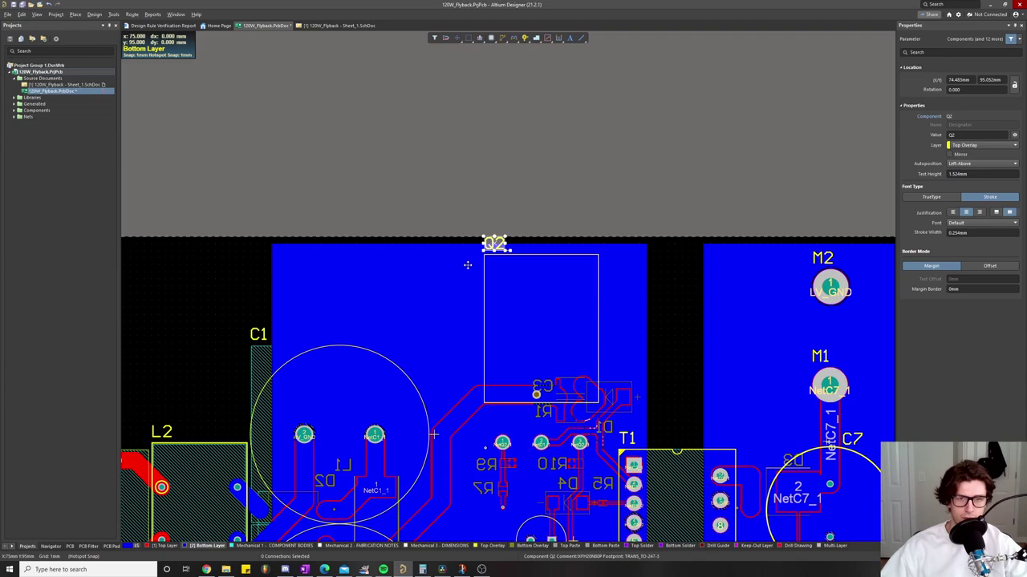
drag(468, 264, 471, 265)
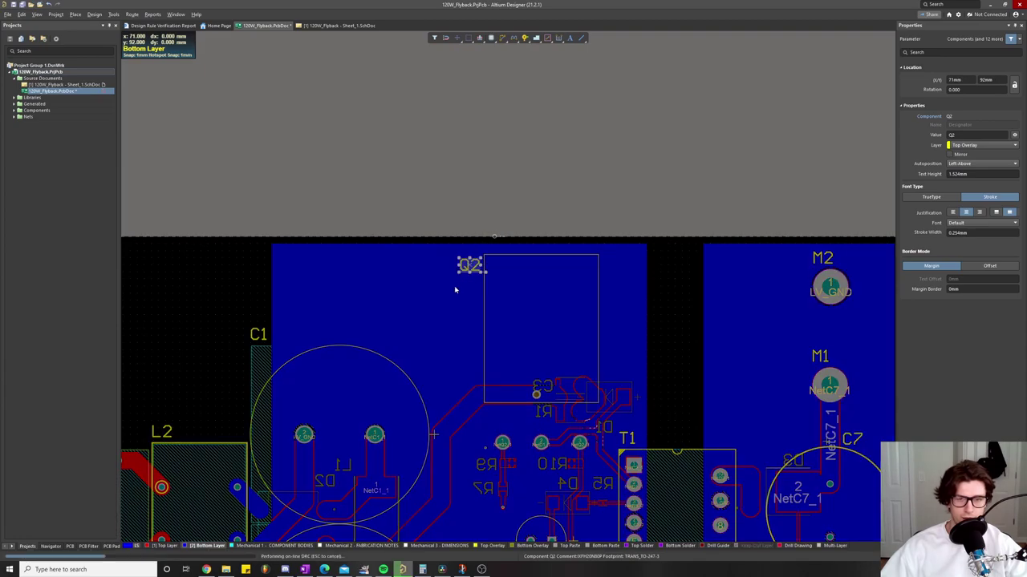
click(456, 290)
scroll(429, 256, up, 4)
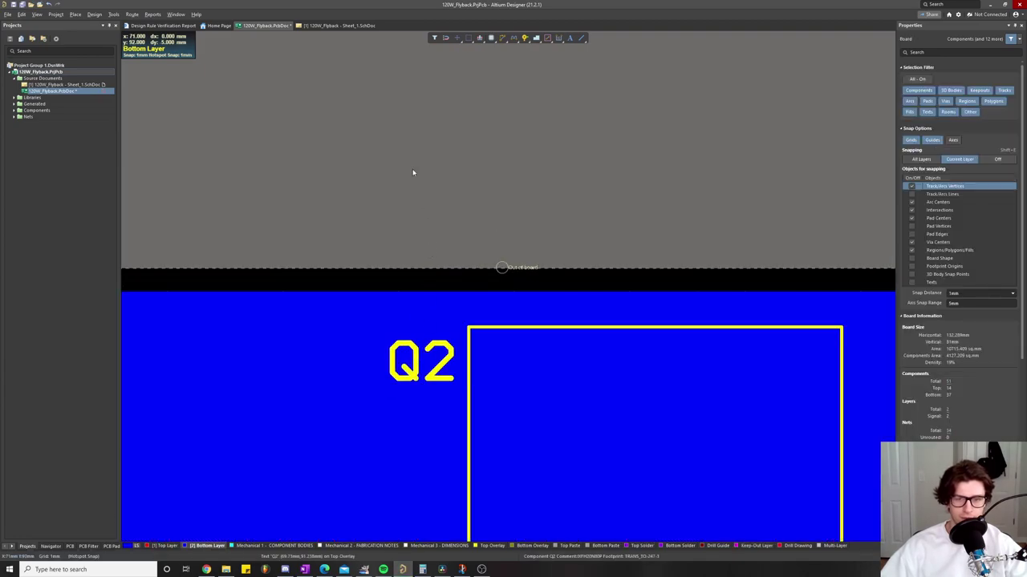
scroll(426, 204, down, 4)
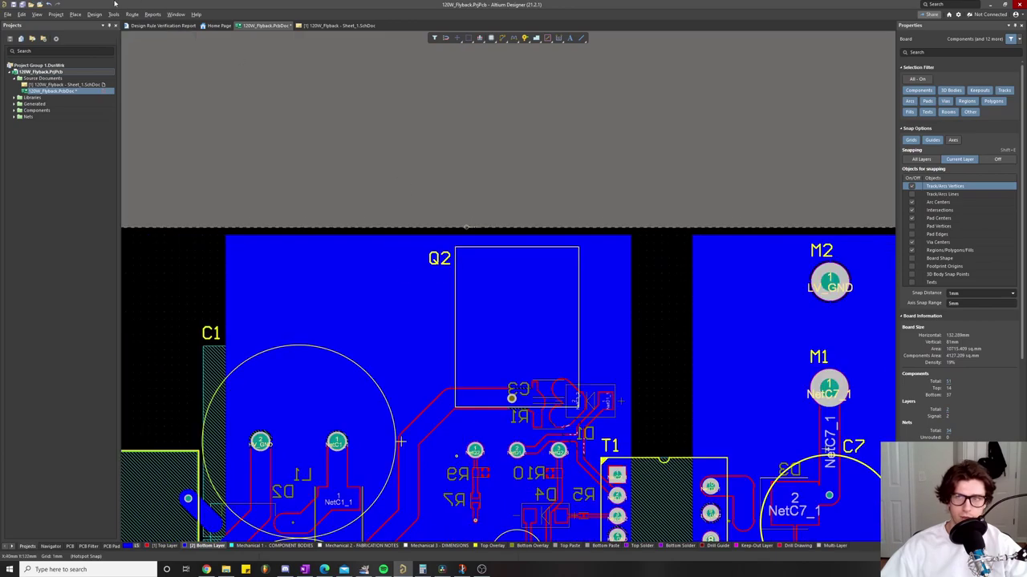
Step: Rerun the design rule check with the existing report options, view the verification report and return to the 120W_Flyback PCB
click(113, 13)
click(136, 25)
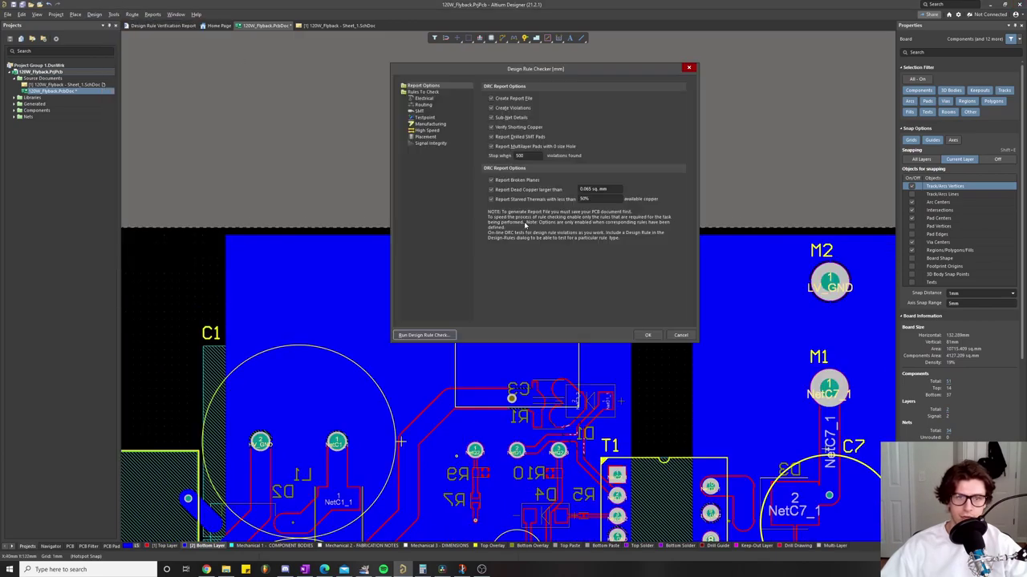
click(426, 335)
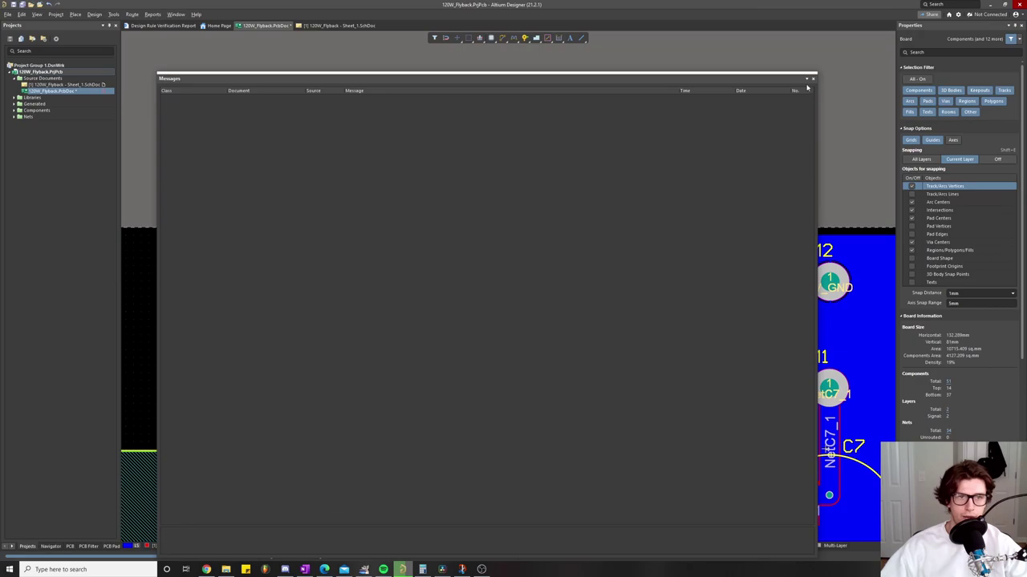
click(813, 79)
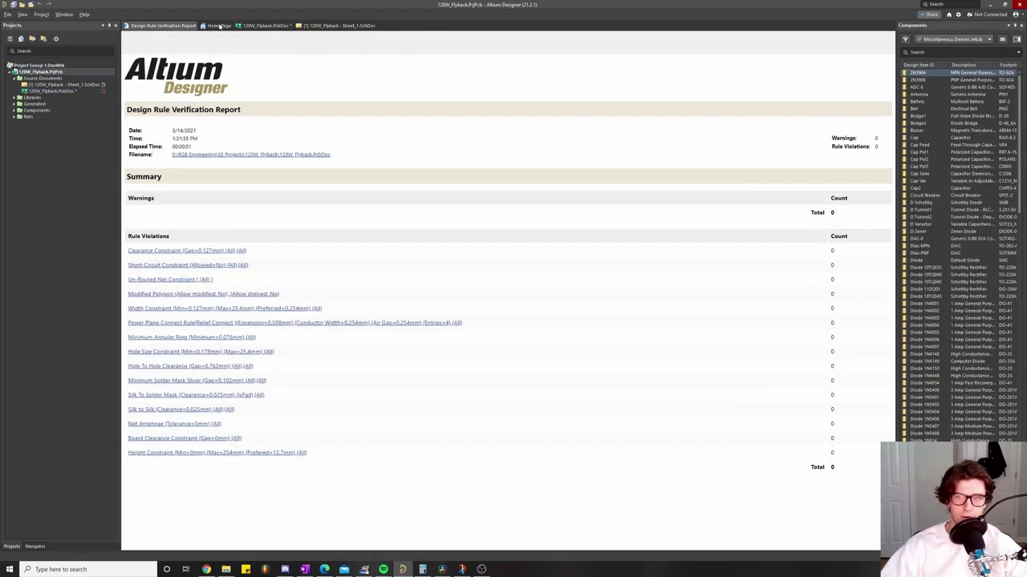
click(270, 27)
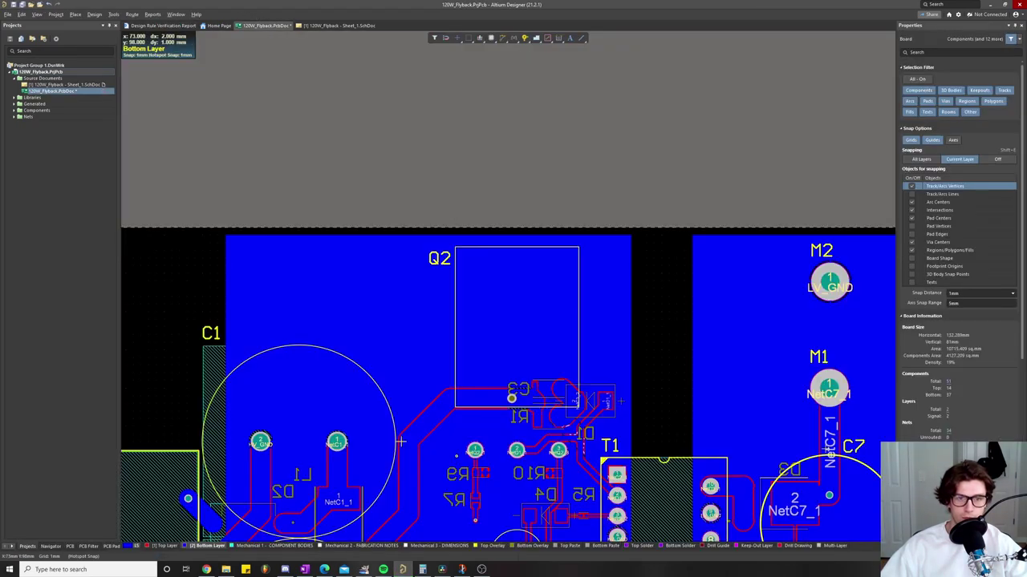
scroll(484, 153, down, 3)
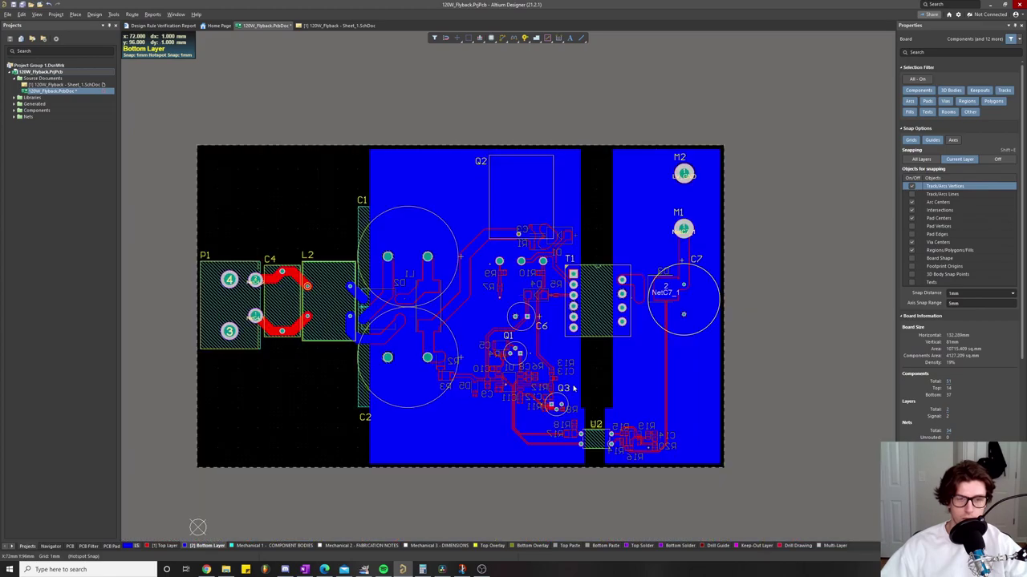
click(19, 15)
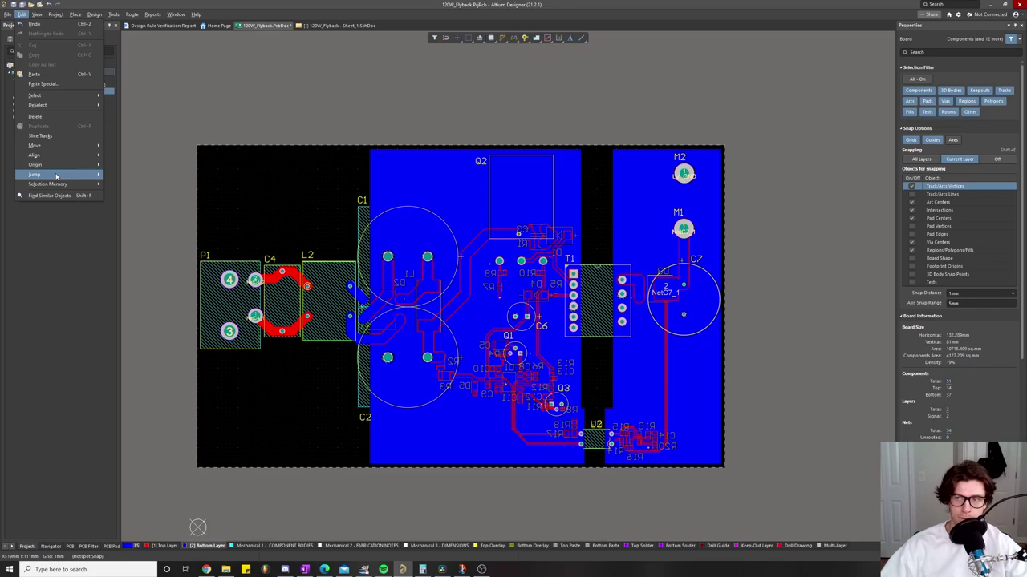
mouse_move(78, 166)
click(117, 164)
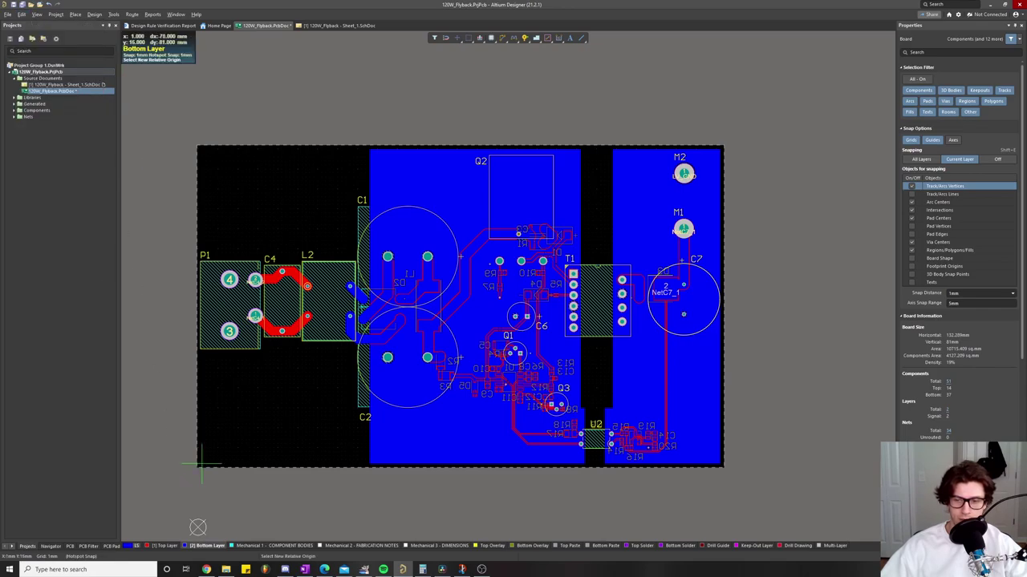
scroll(201, 459, up, 5)
drag(265, 364, 421, 251)
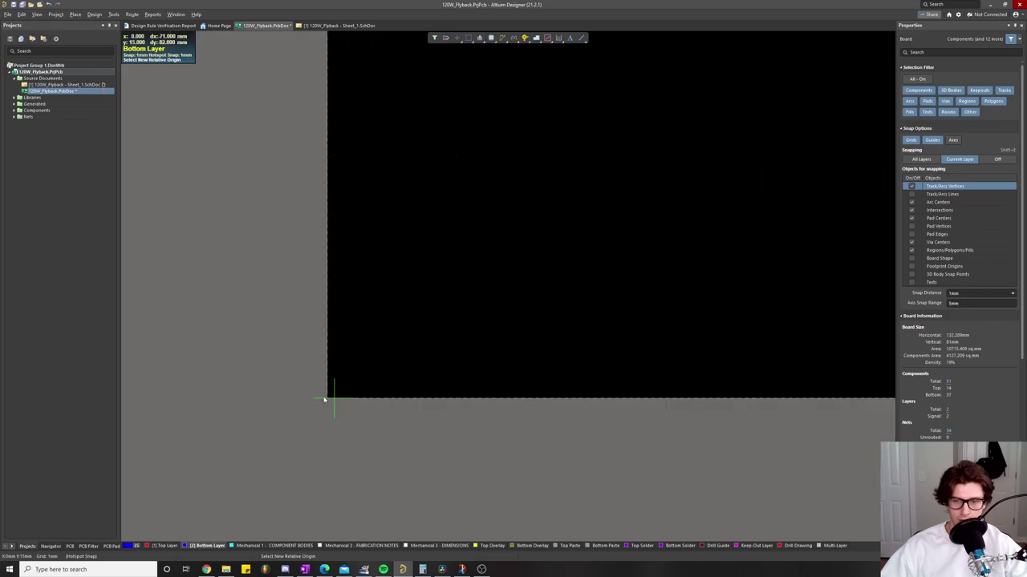
scroll(333, 399, up, 2)
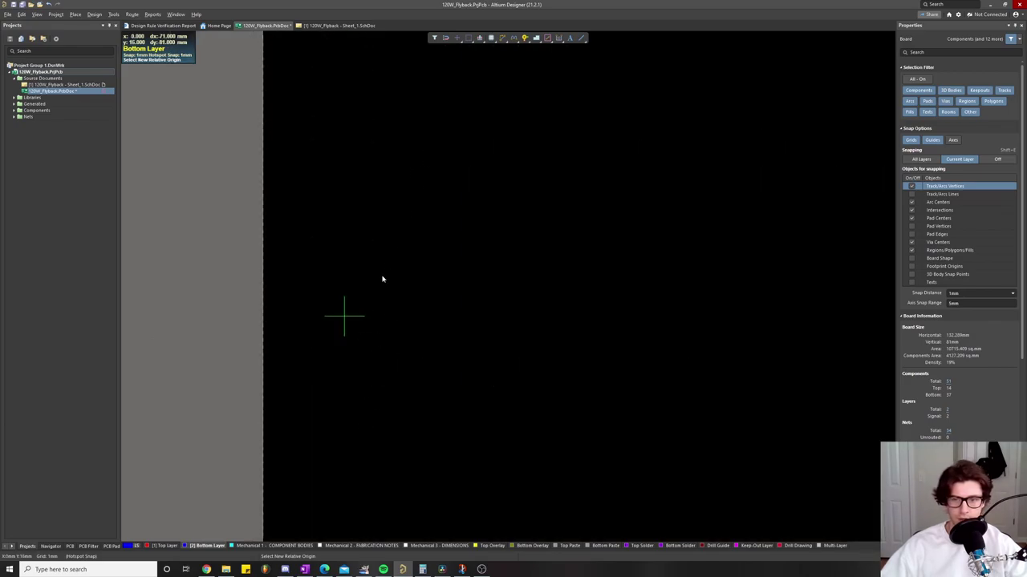
key(Escape)
Step: Set the PCB origin at the lower-left corner of the board, using a snap grid of 0.100 mm
scroll(327, 417, down, 2)
scroll(345, 470, up, 2)
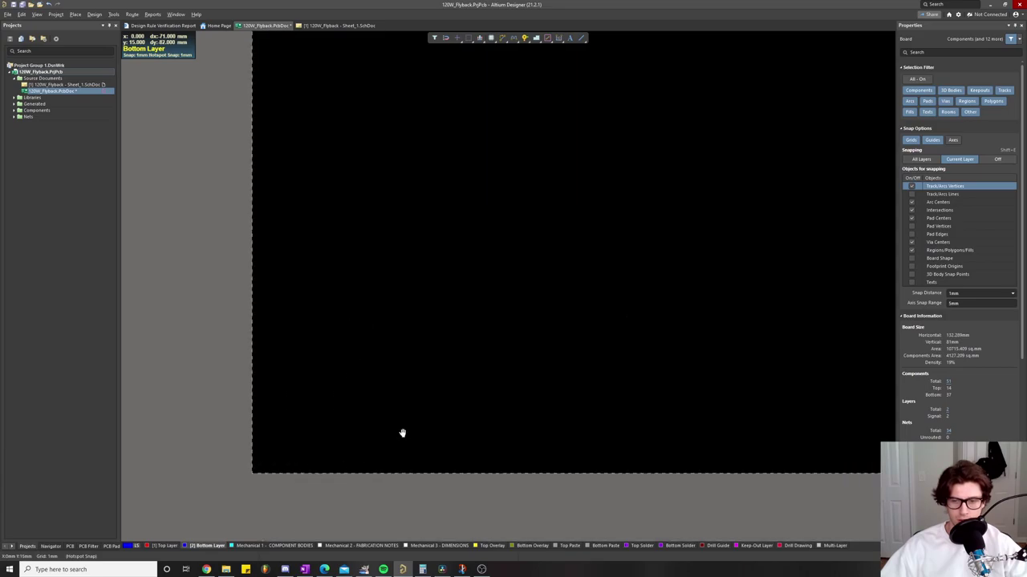
scroll(366, 401, down, 2)
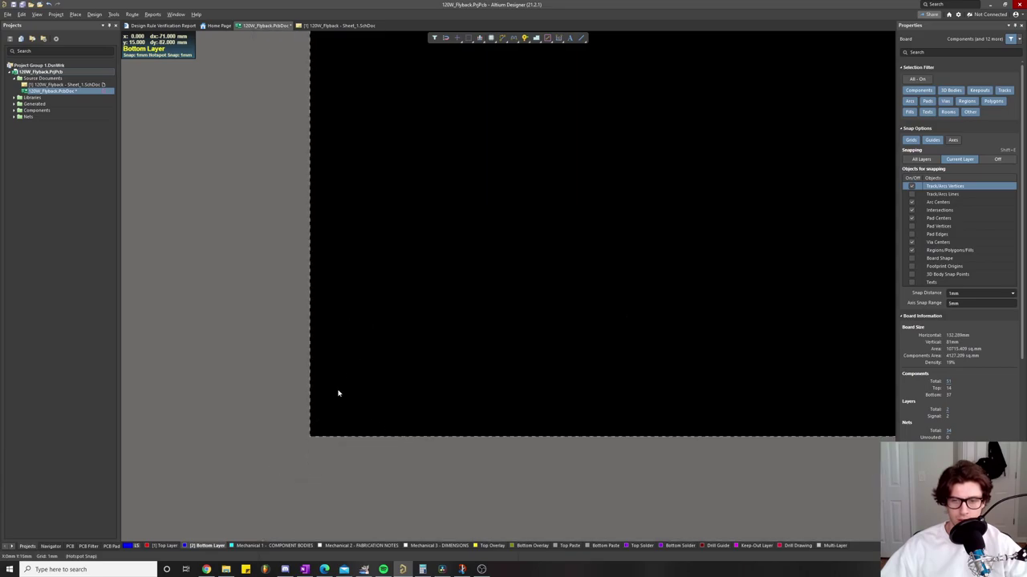
click(22, 15)
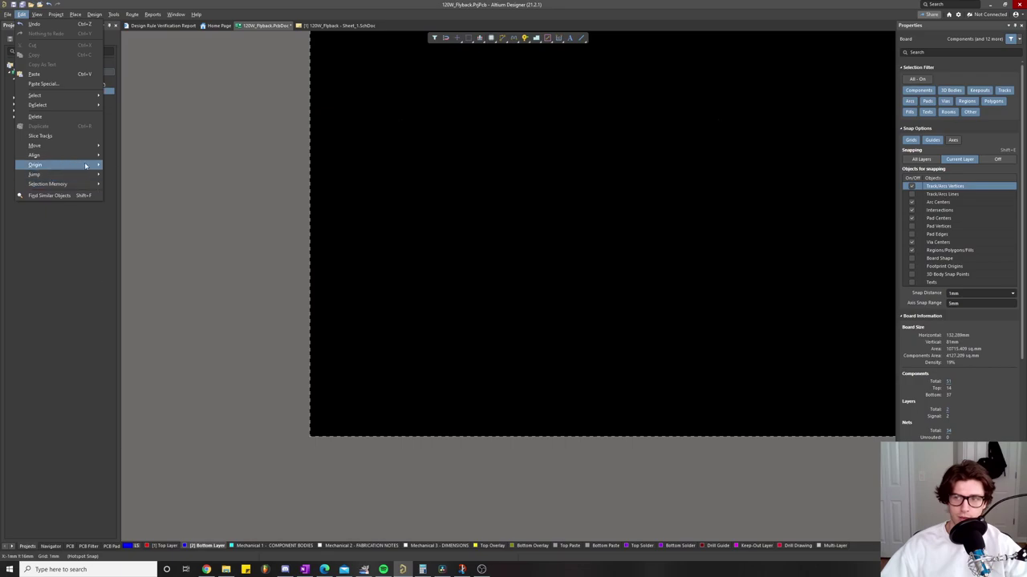
mouse_move(86, 165)
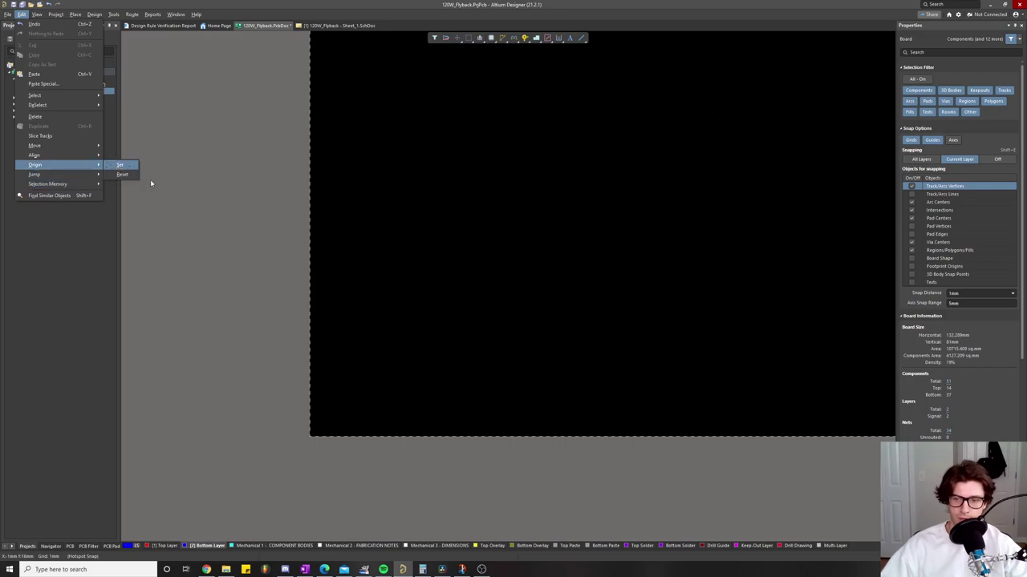
click(120, 165)
key(g)
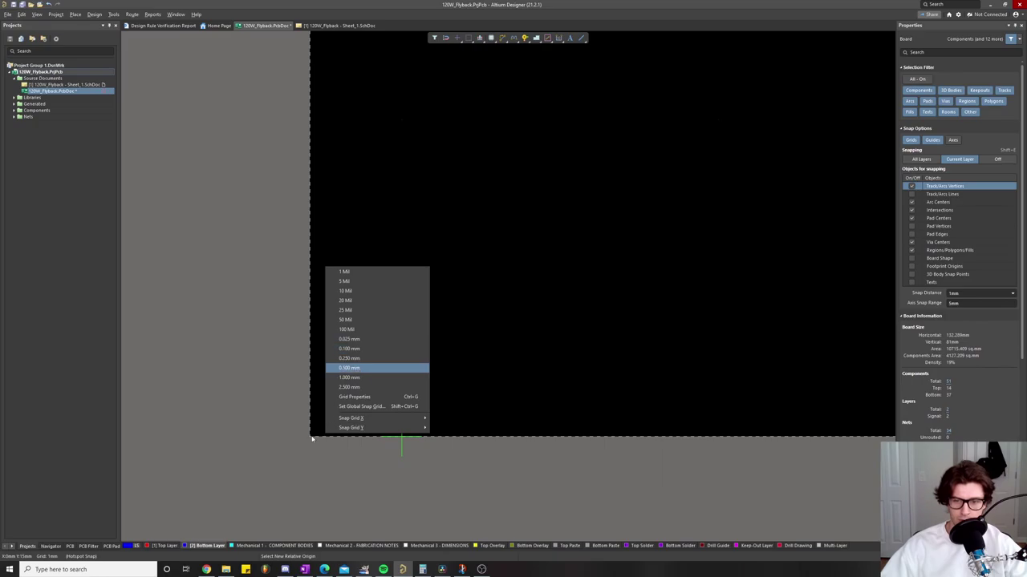
click(366, 348)
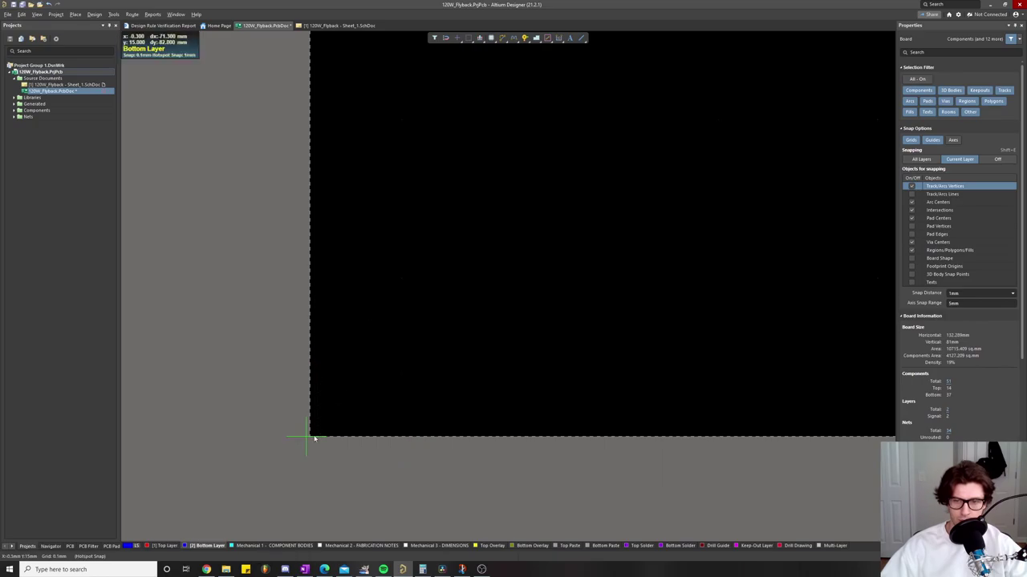
scroll(337, 437, up, 2)
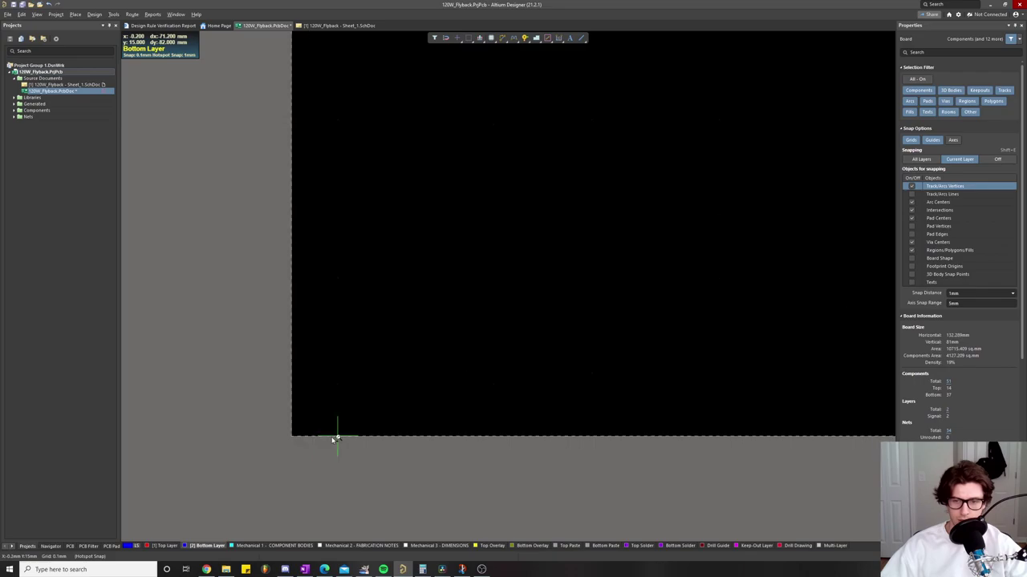
click(286, 437)
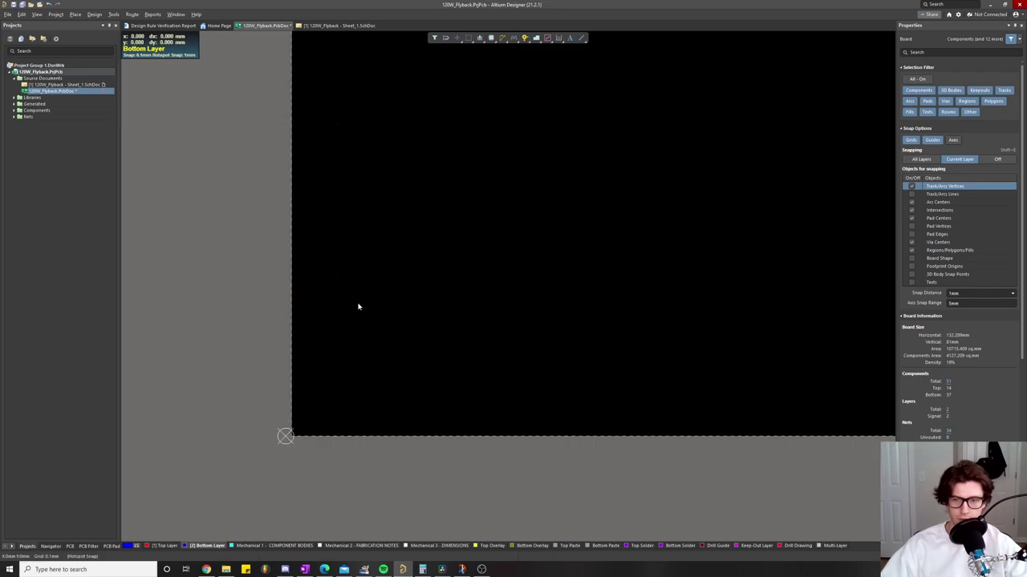
Step: Switch the PCB to Board Planning Mode and start editing the board shape
scroll(364, 168, down, 2)
drag(364, 167, 345, 289)
scroll(374, 165, down, 2)
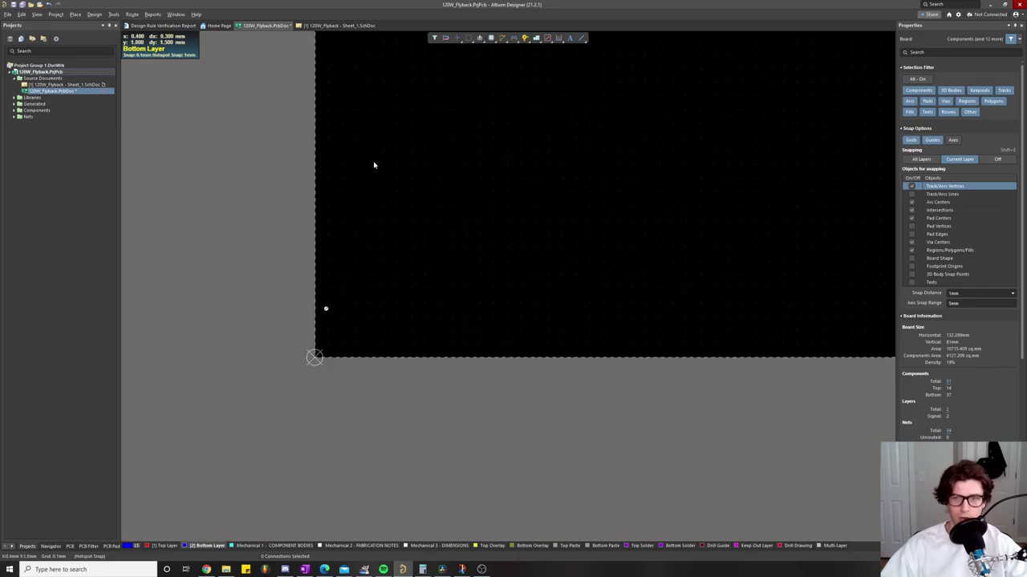
drag(374, 165, 340, 281)
scroll(367, 239, down, 2)
drag(367, 239, 309, 412)
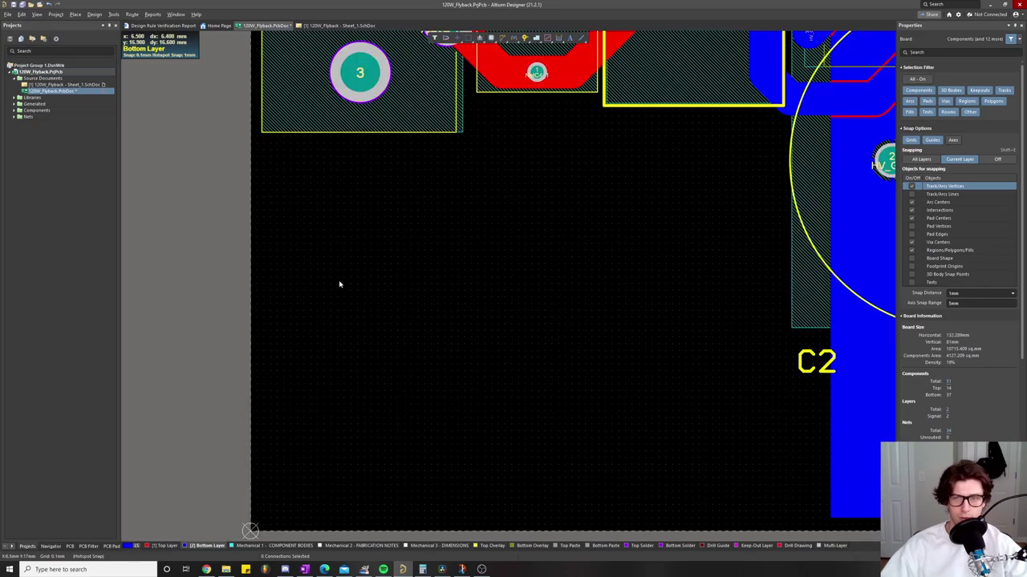
scroll(339, 284, down, 5)
drag(339, 282, 309, 306)
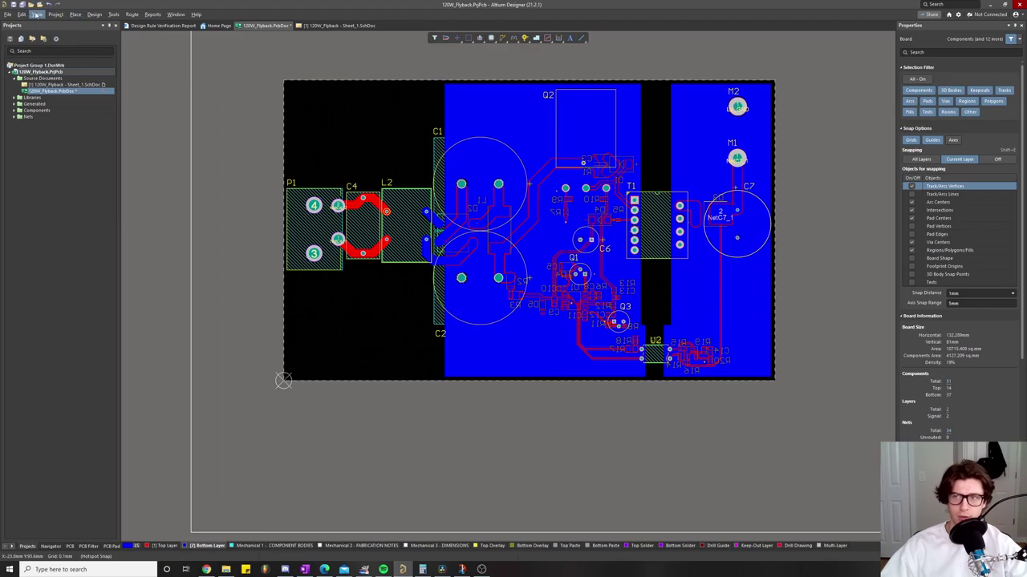
click(37, 15)
click(49, 24)
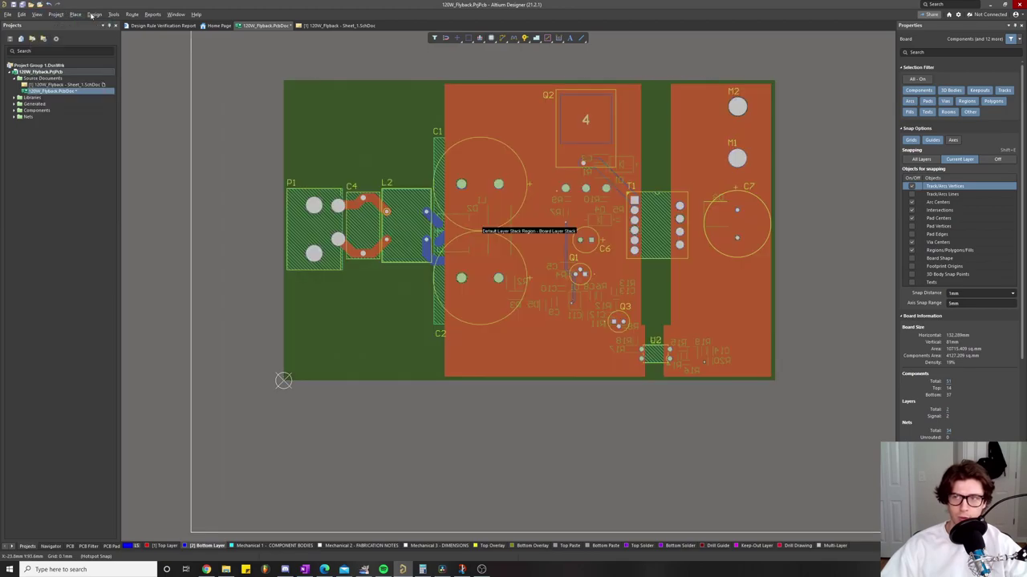
click(80, 15)
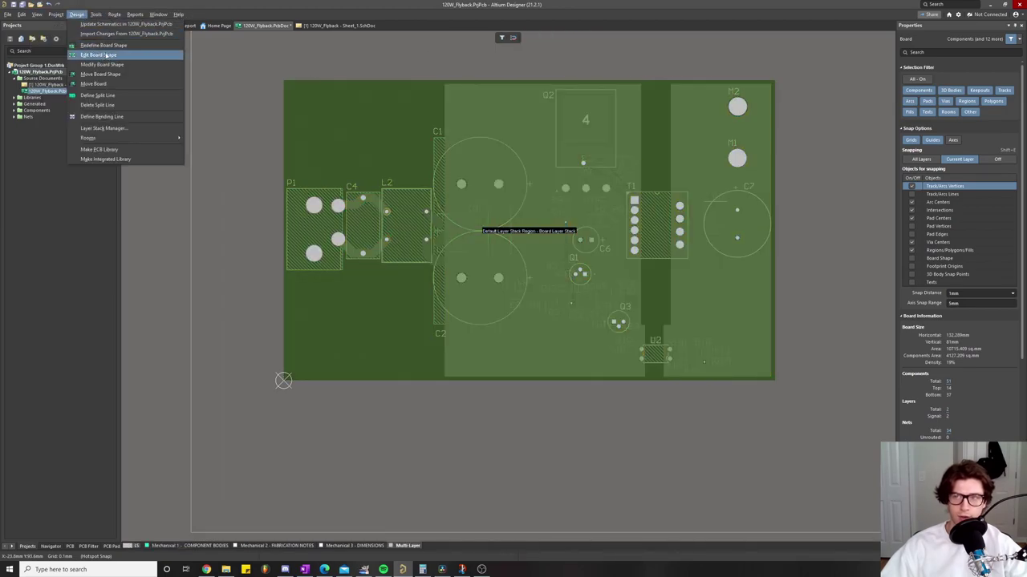
click(104, 55)
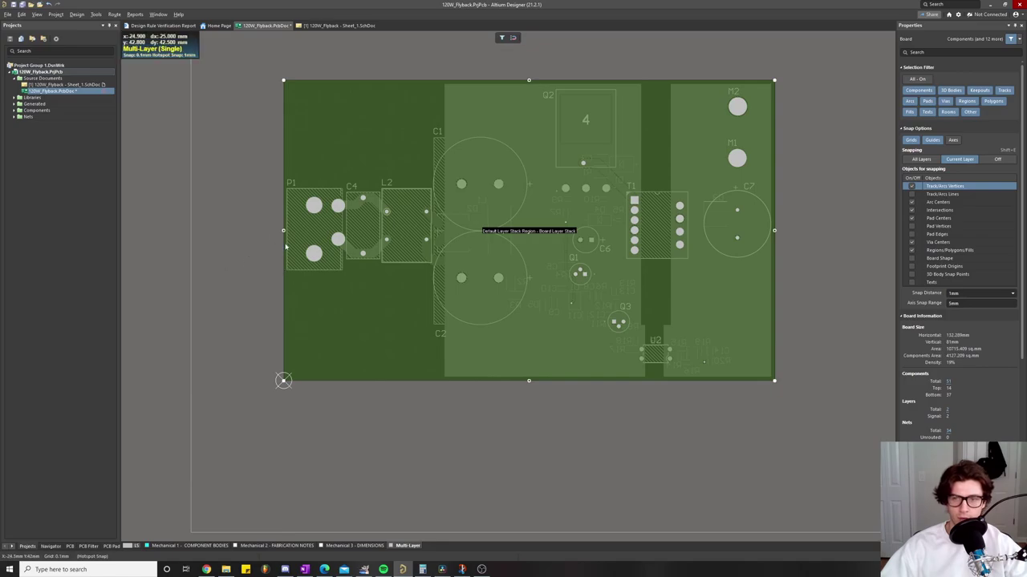
Step: Examine the board outline's left edge and its lower-left corner against the origin at close range
scroll(293, 184, up, 3)
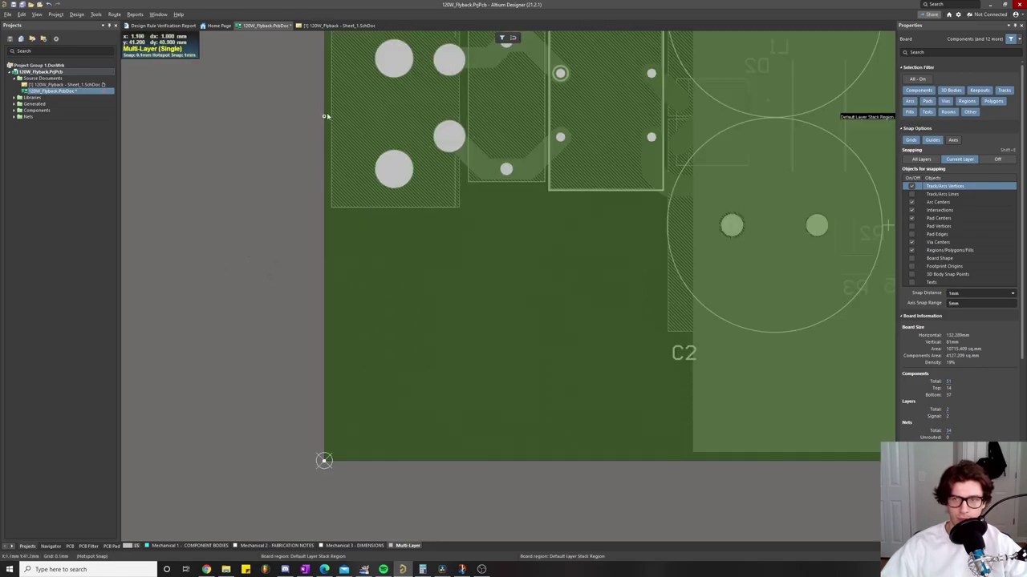
click(324, 116)
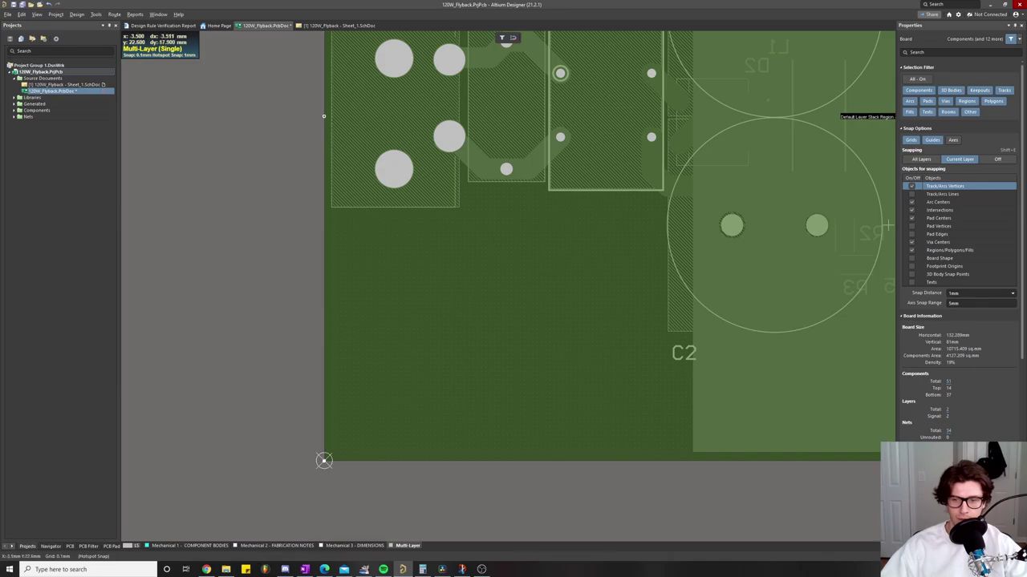
scroll(298, 268, up, 2)
drag(282, 344, 318, 341)
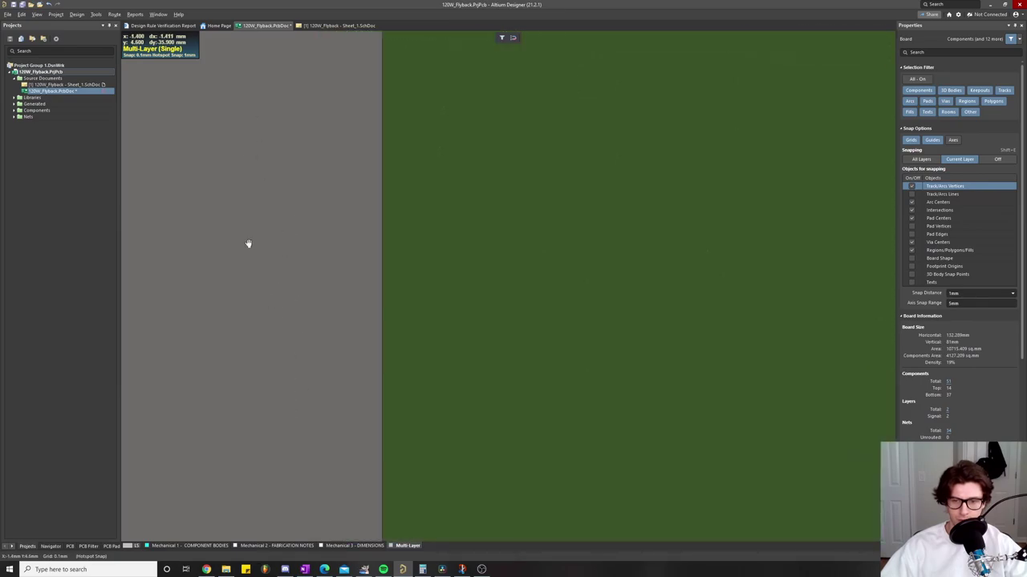
scroll(237, 152, down, 2)
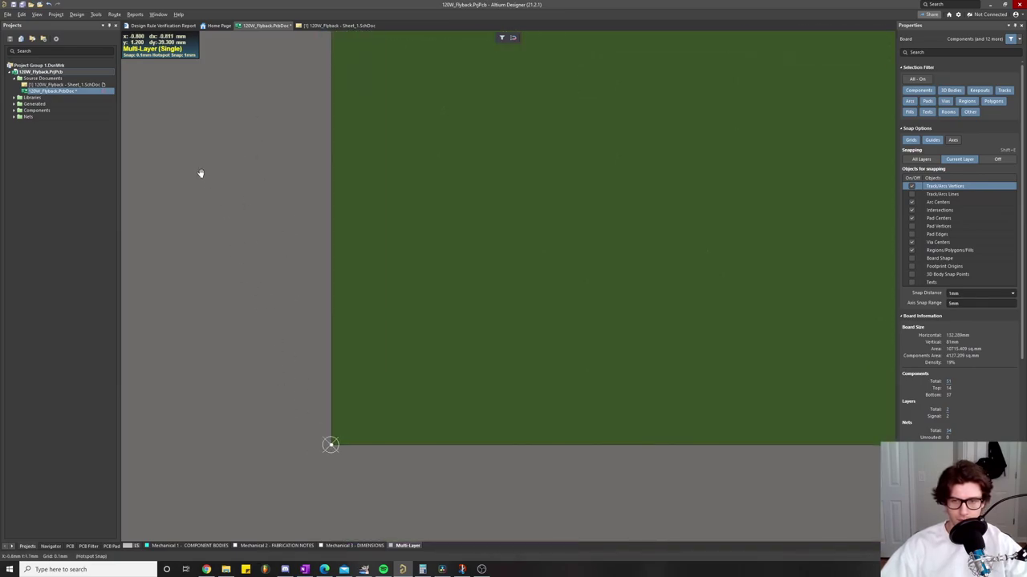
scroll(200, 241, down, 2)
scroll(225, 320, up, 2)
drag(248, 339, 248, 370)
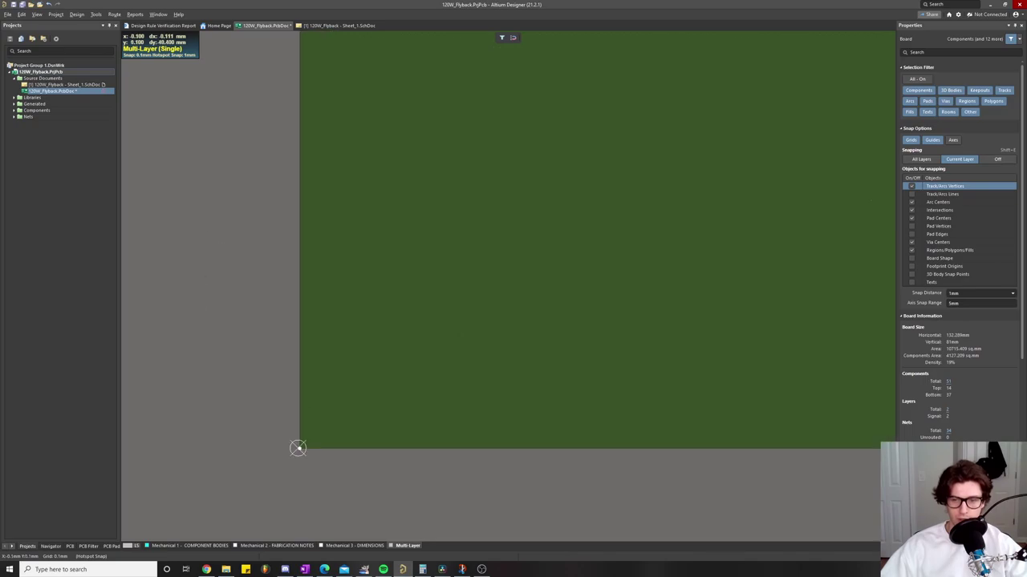
scroll(283, 413, up, 4)
drag(265, 292, 255, 384)
scroll(260, 295, down, 5)
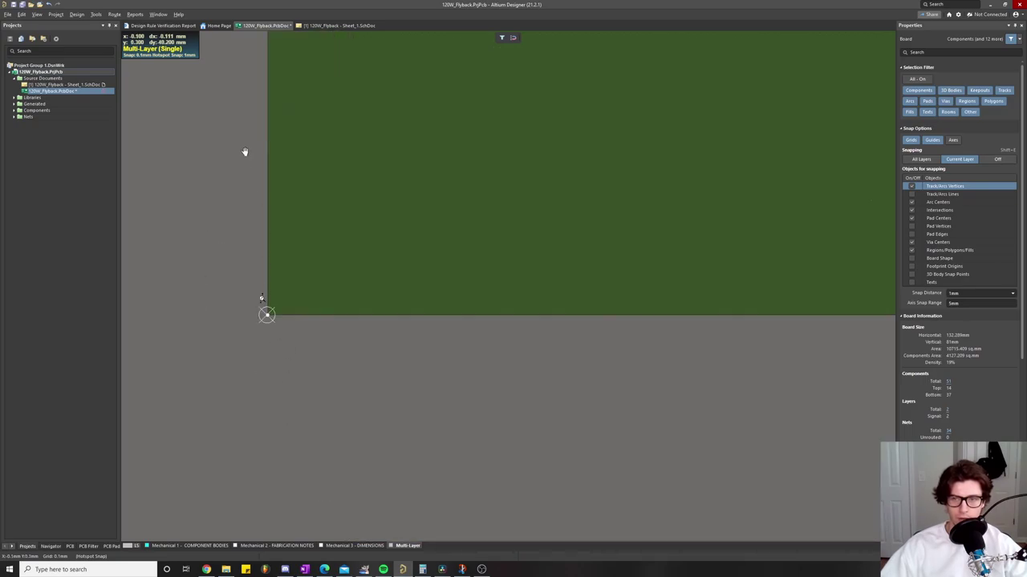
drag(244, 151, 265, 313)
scroll(272, 394, up, 5)
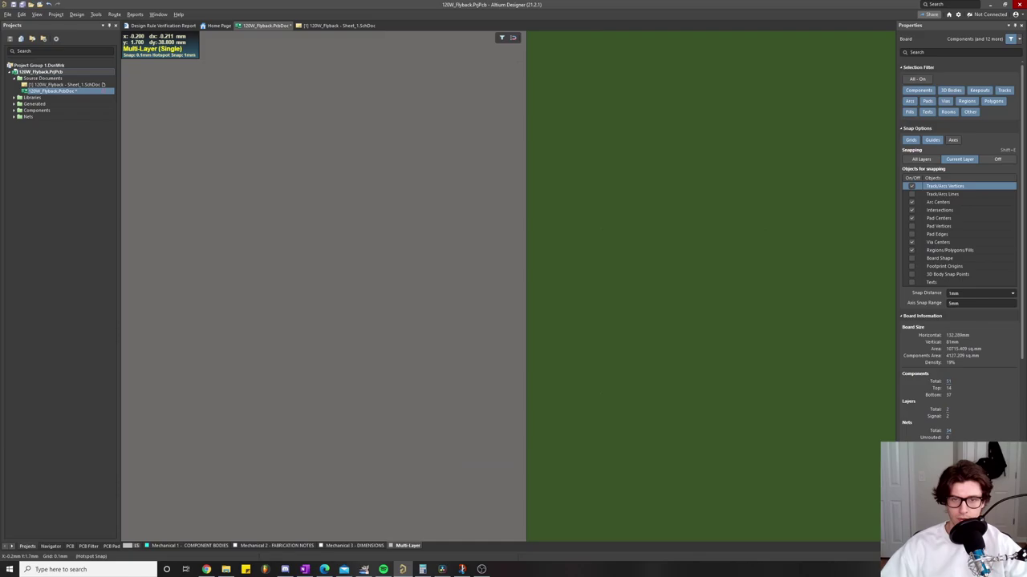
scroll(356, 351, down, 5)
drag(295, 289, 265, 118)
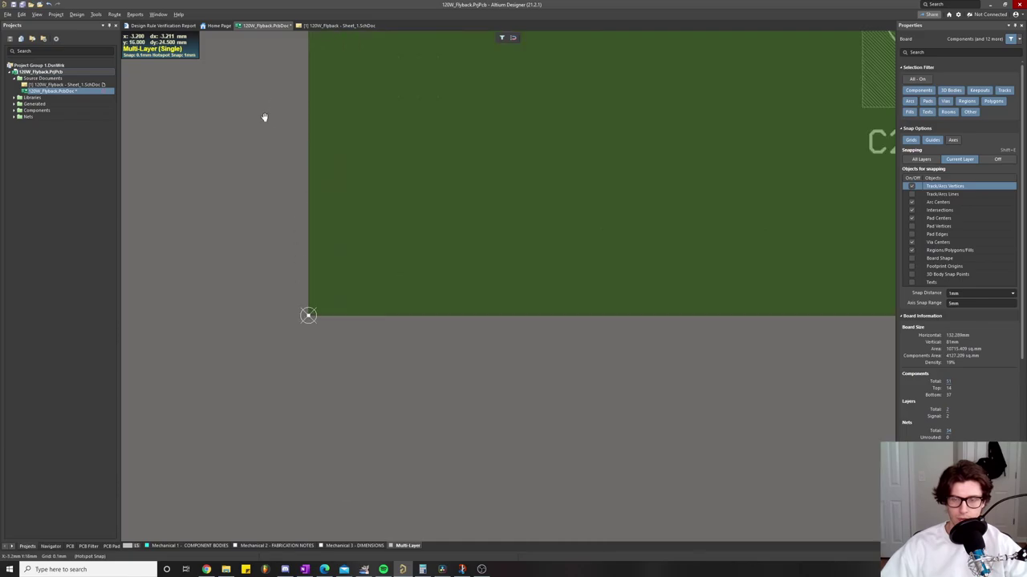
Step: Try to nudge the board's left edge by its midpoint handle on the 0.1 mm grid
scroll(276, 133, down, 2)
scroll(273, 138, up, 5)
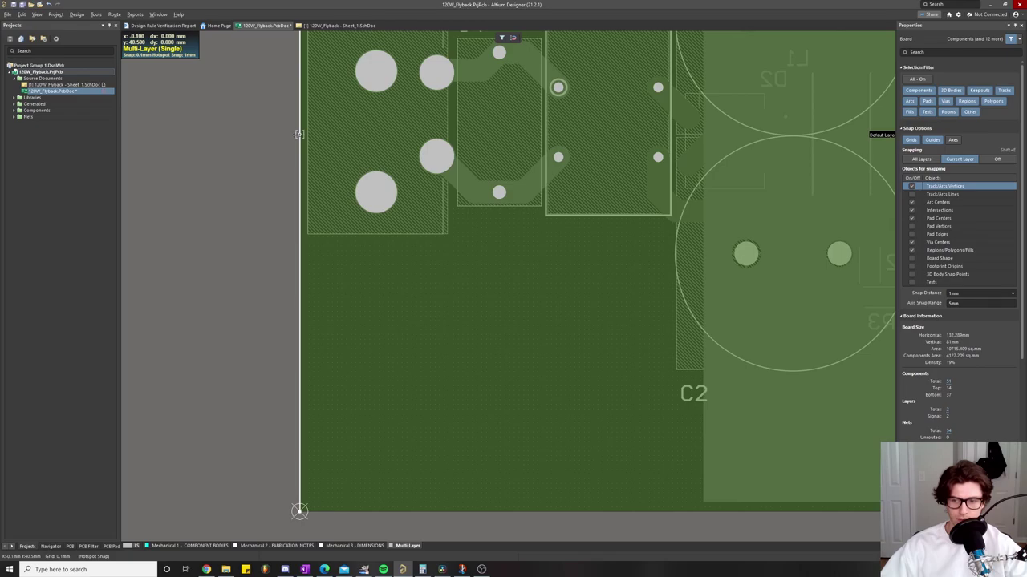
drag(297, 134, 298, 135)
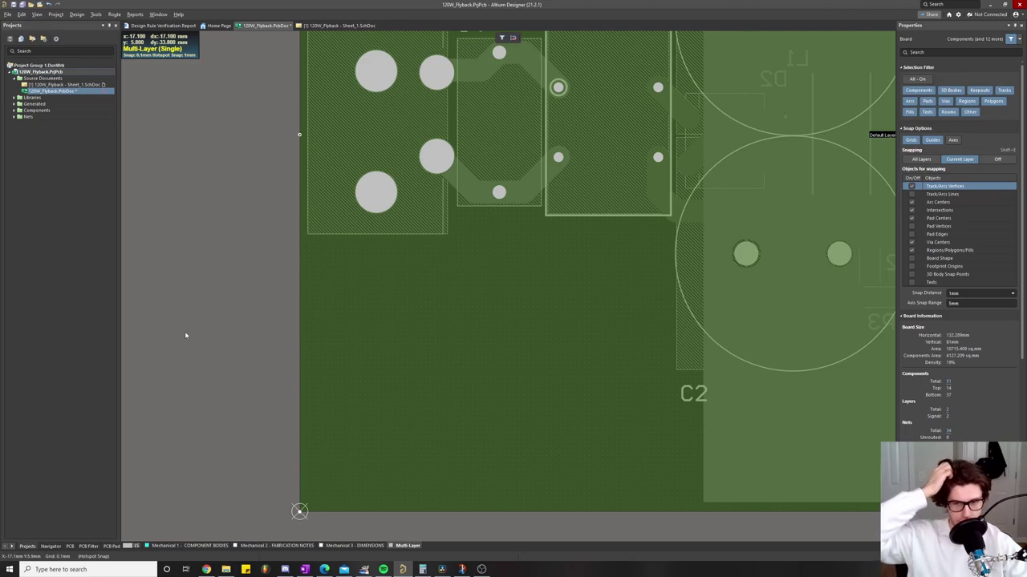
Step: Leave the board shape editing, switch the PCB to 2D Layout Mode and bring the whole board into view
click(37, 14)
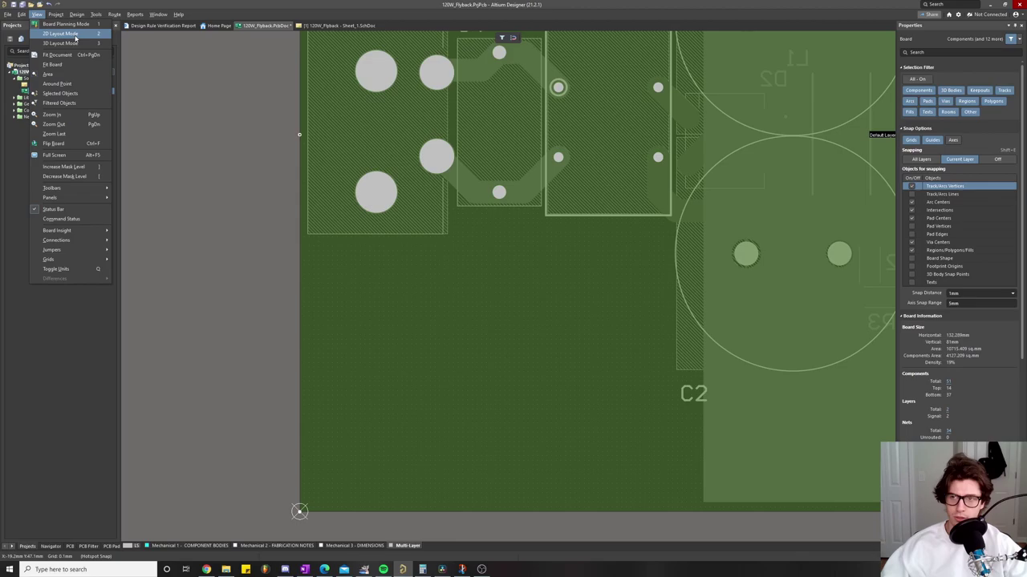
click(72, 33)
key(ctrl+Next)
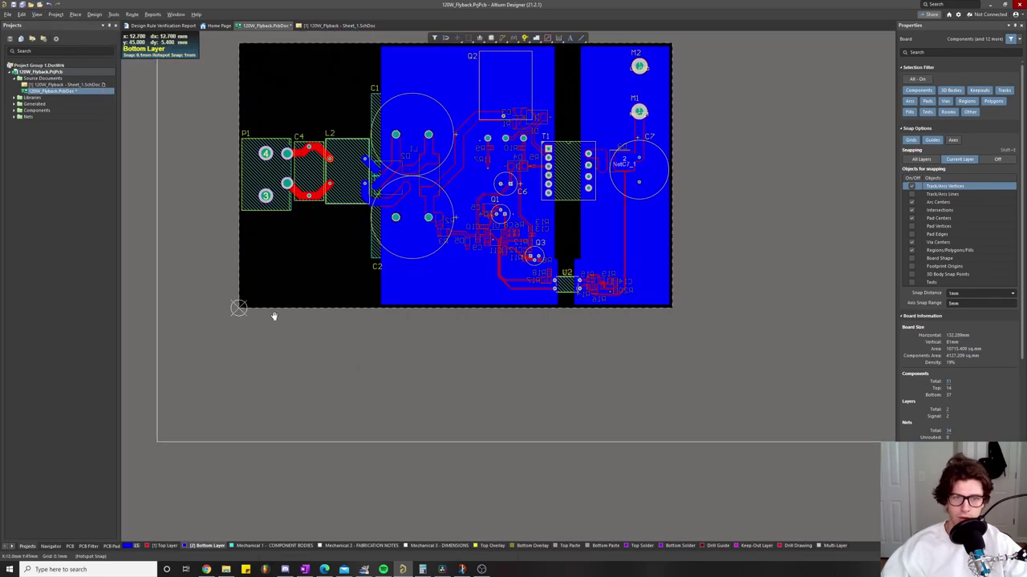
scroll(307, 271, up, 2)
scroll(307, 270, down, 2)
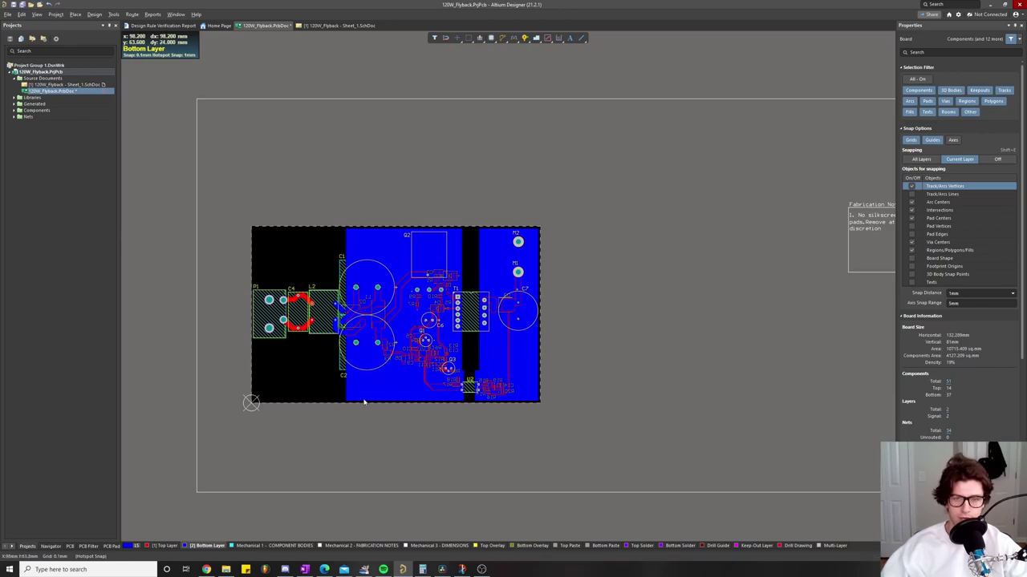
Step: Switch the PCB to 3D Layout Mode and inspect the top-side component models from several tilted angles
click(36, 14)
click(64, 44)
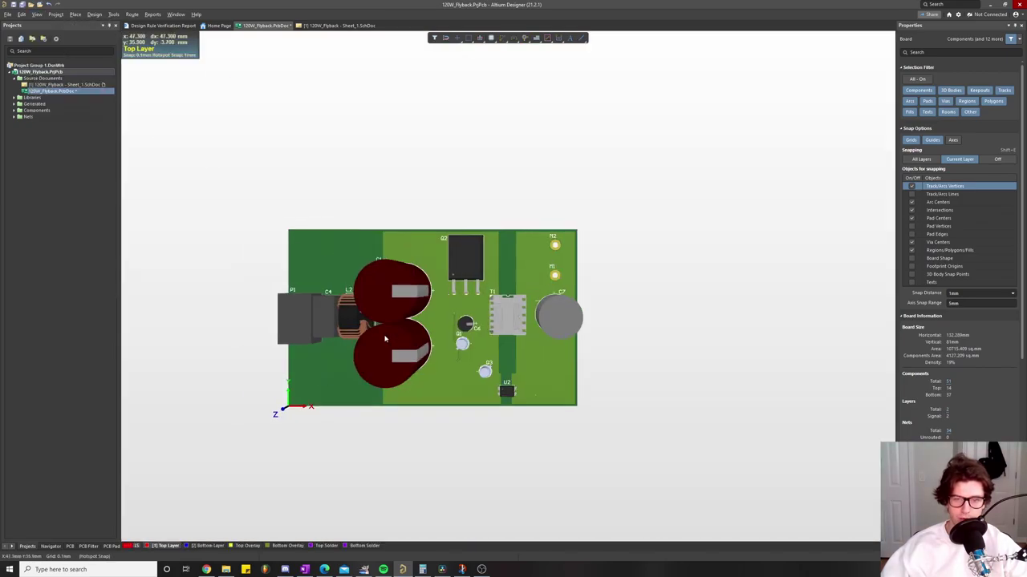
scroll(366, 339, up, 2)
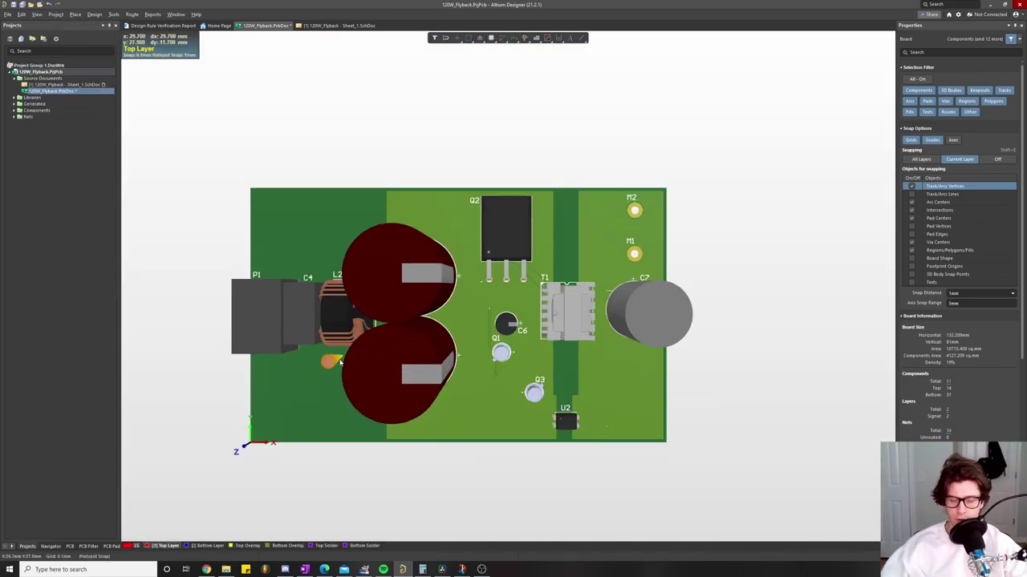
drag(338, 359, 408, 218)
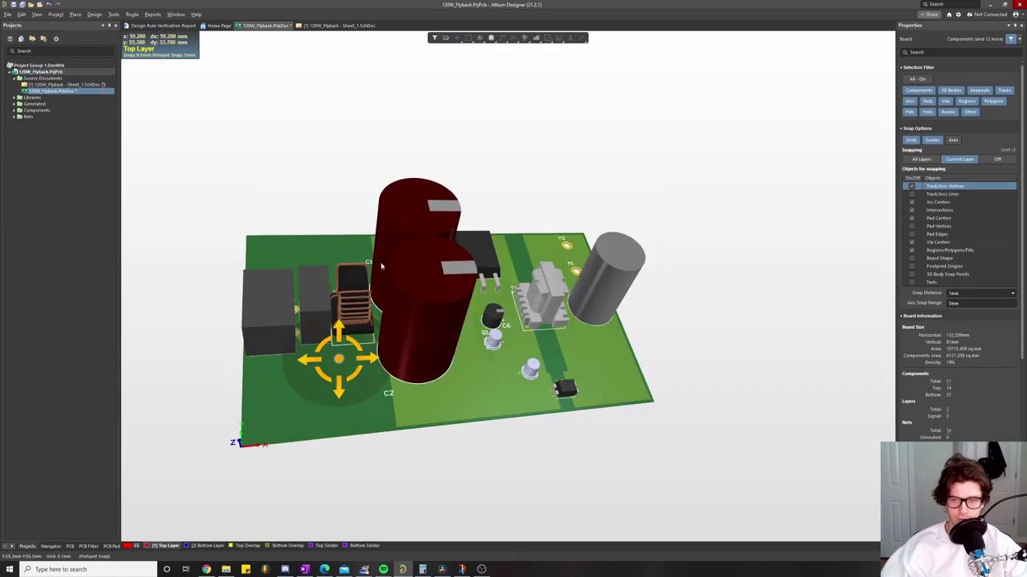
drag(317, 310, 261, 265)
drag(548, 300, 570, 407)
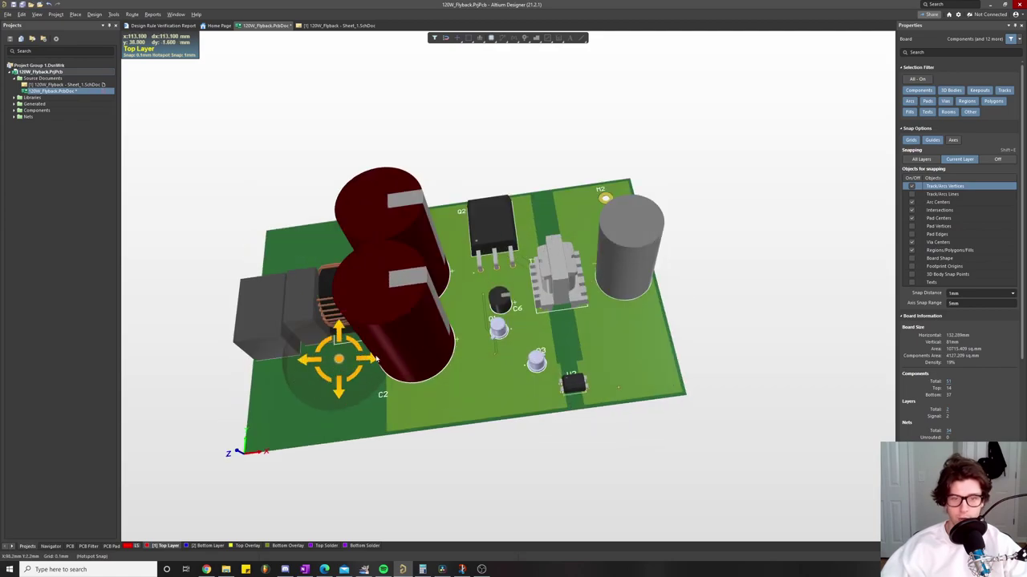
drag(360, 326, 492, 399)
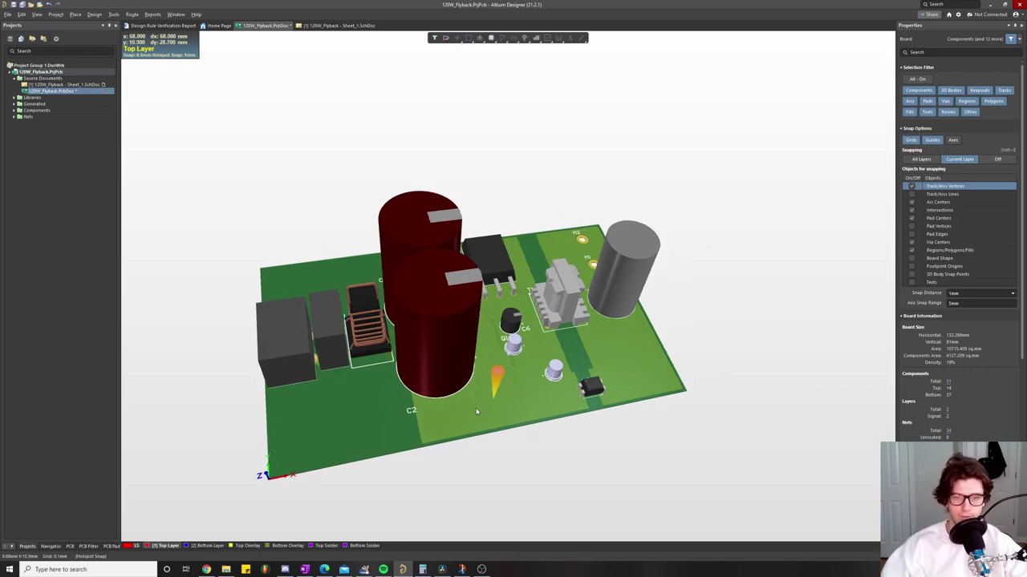
Step: Reset the 3D view to straight-on, then inspect the capacitors and other tall parts from low side angles
key(0)
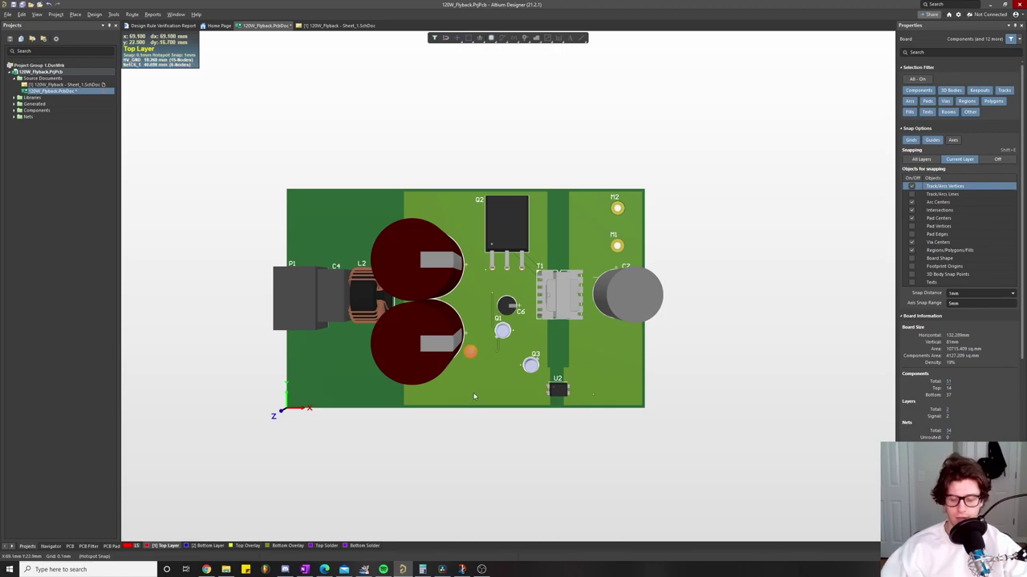
key(shift)
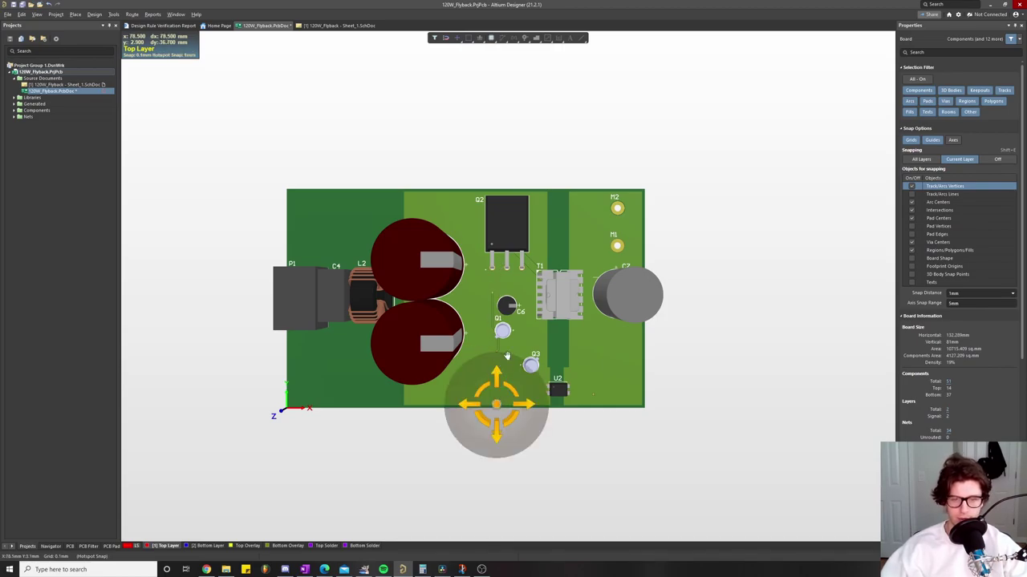
drag(507, 356, 502, 352)
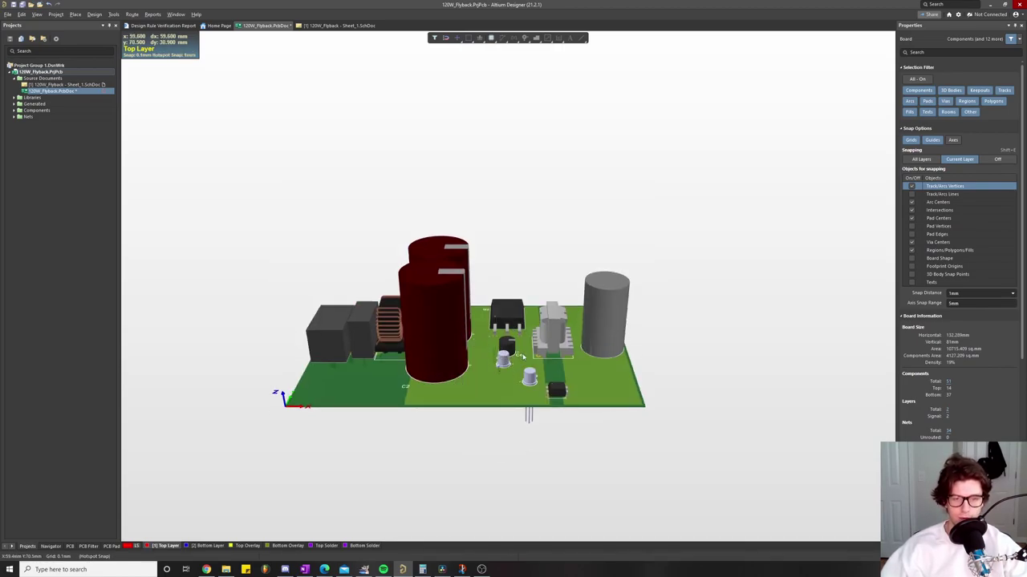
drag(487, 406, 546, 459)
key(shift)
key(shift)
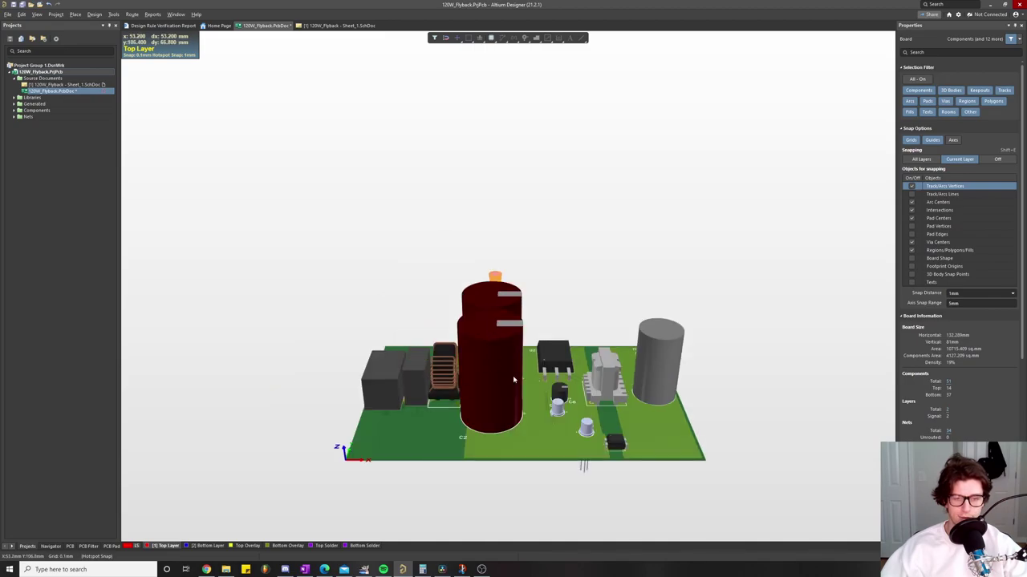
drag(536, 351, 560, 469)
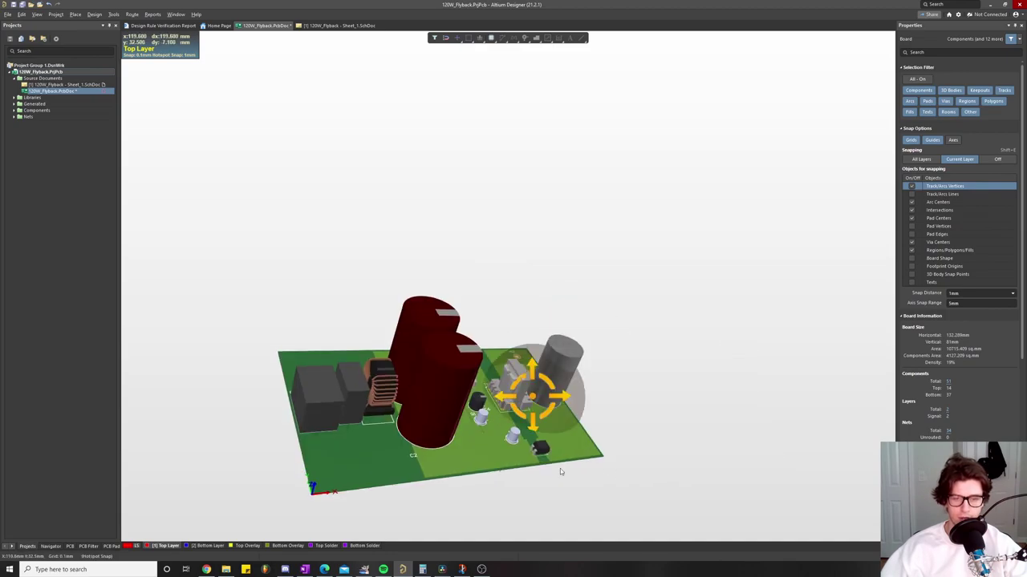
drag(394, 378, 382, 376)
drag(373, 375, 307, 376)
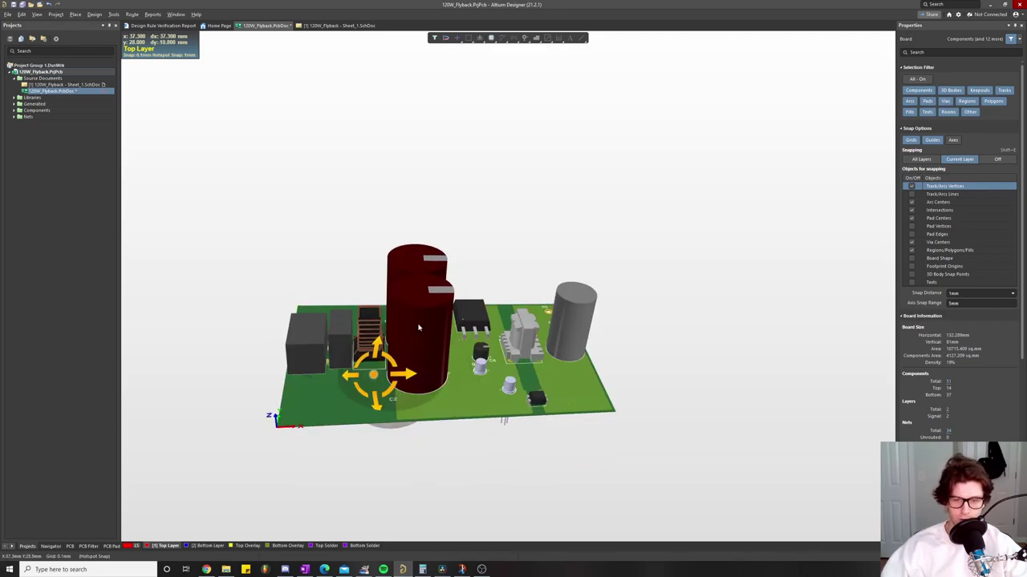
Step: Flip the board and examine the underside components around L1, U1, U3 and D3, both tilted and straight-on
key(v)
key(b)
scroll(485, 367, up, 5)
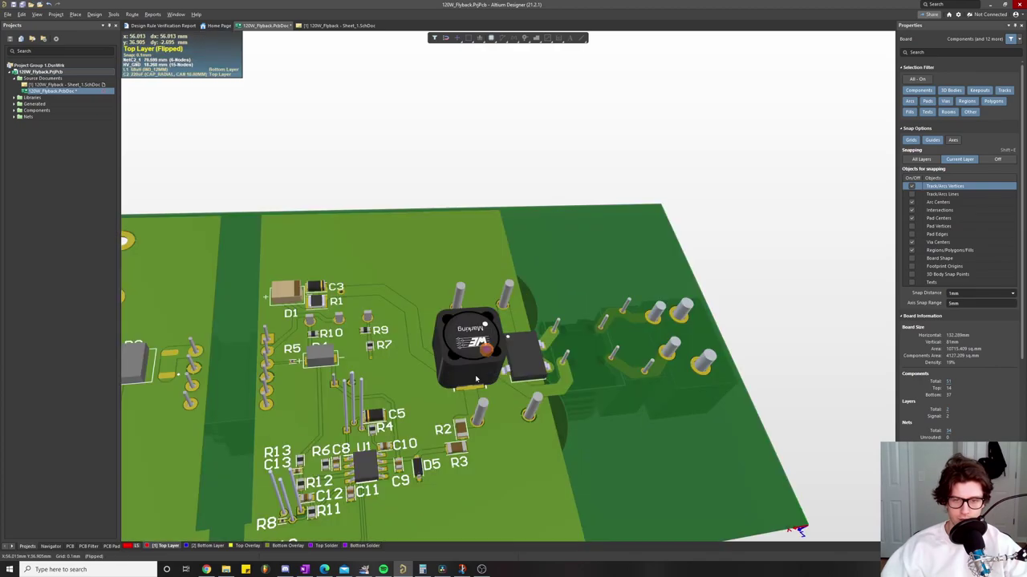
drag(487, 365, 462, 361)
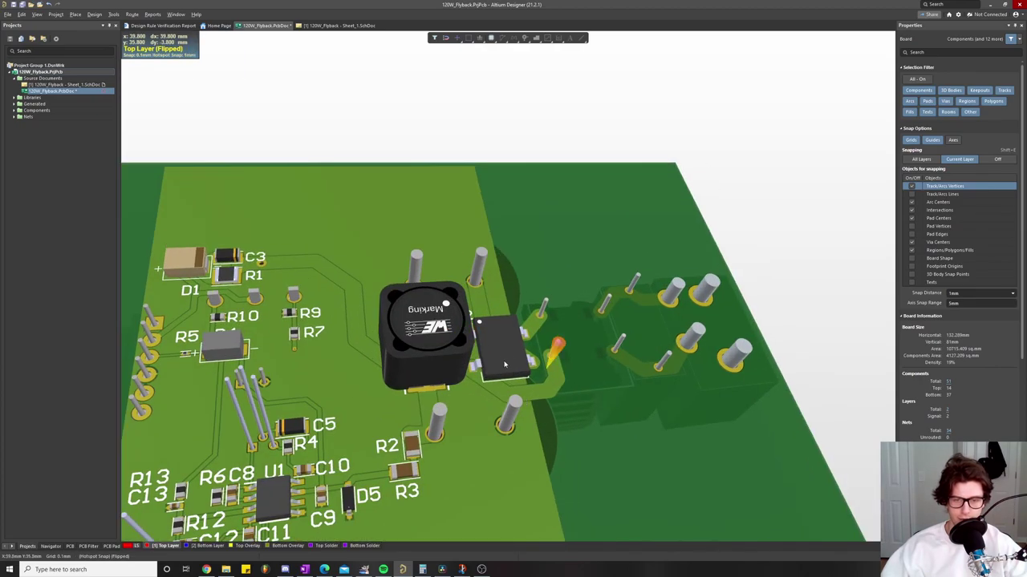
scroll(574, 265, down, 3)
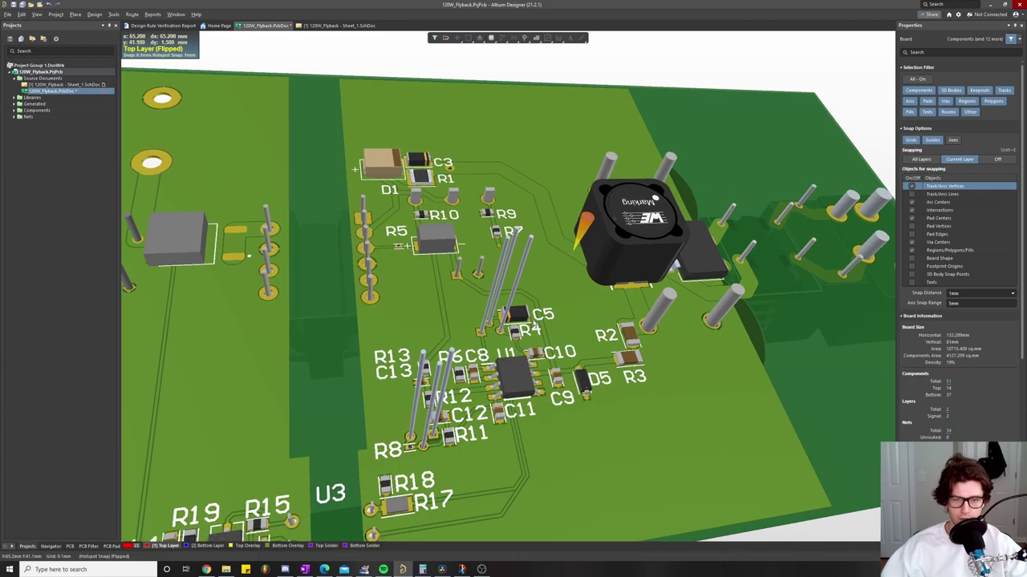
drag(479, 276, 445, 277)
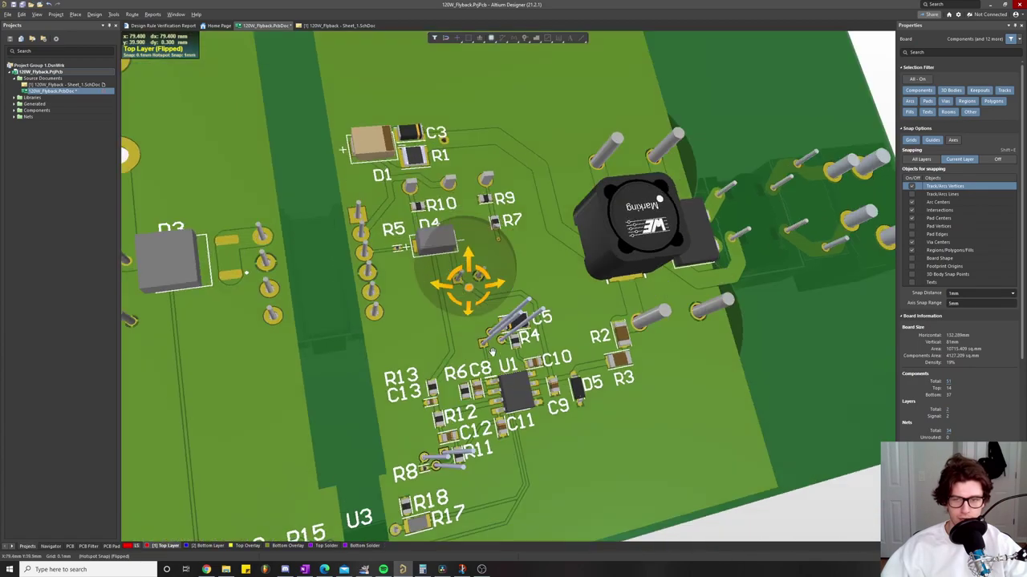
drag(481, 354, 610, 265)
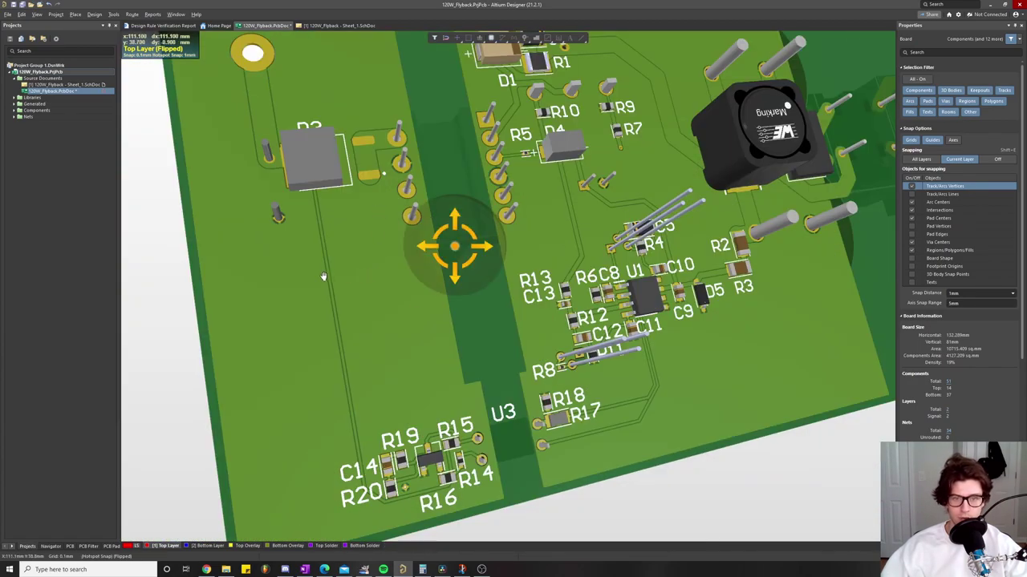
key(0)
mouse_move(575, 297)
mouse_down()
mouse_move(530, 220)
mouse_move(444, 245)
mouse_move(488, 206)
mouse_up()
drag(464, 164, 431, 199)
scroll(406, 218, down, 1)
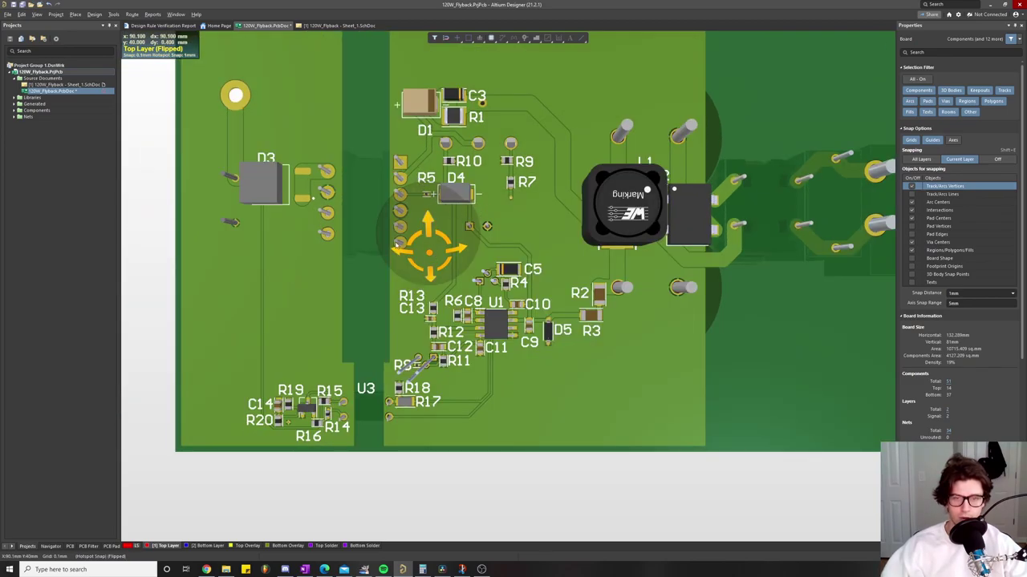
Step: Flip the board back to its top side, return to 2D Layout Mode and show the area around Q2, T1 and C7
key(0)
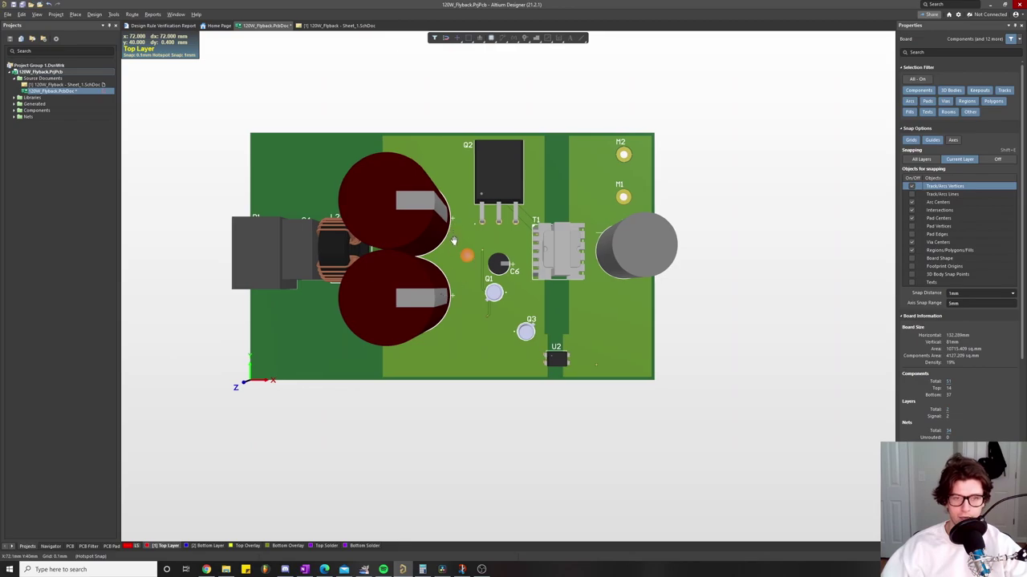
drag(451, 287, 462, 275)
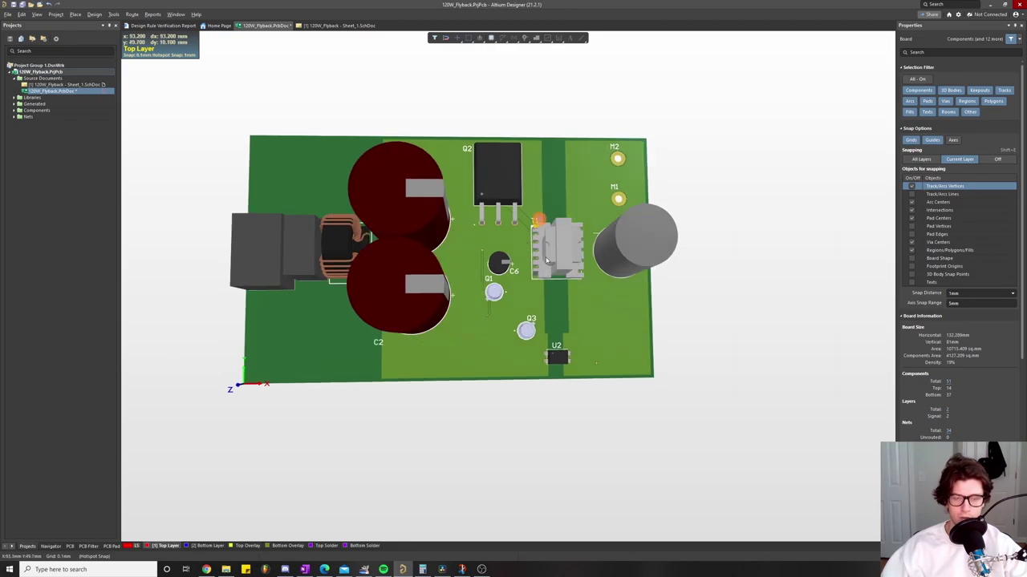
click(37, 15)
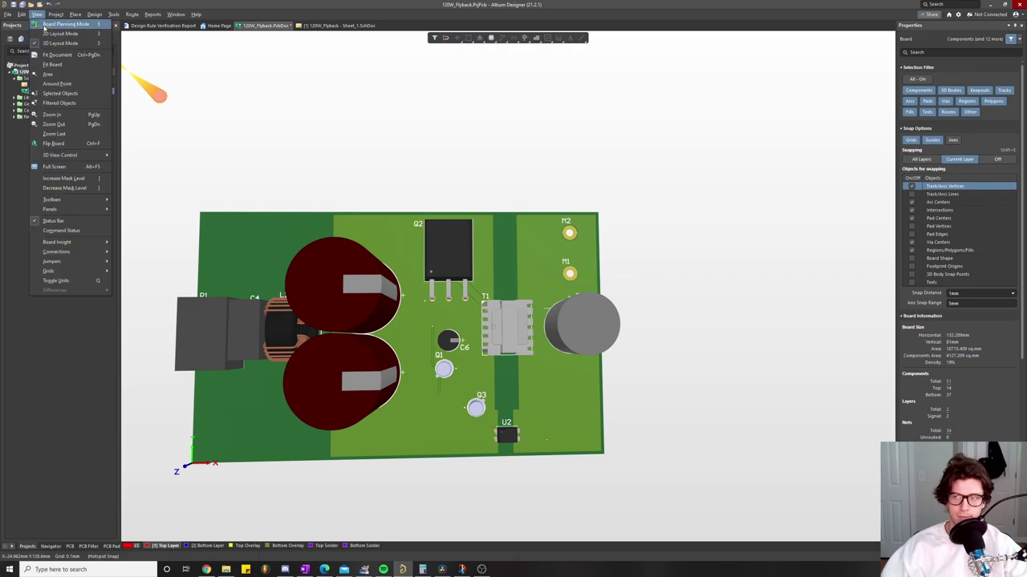
click(60, 34)
scroll(493, 278, up, 5)
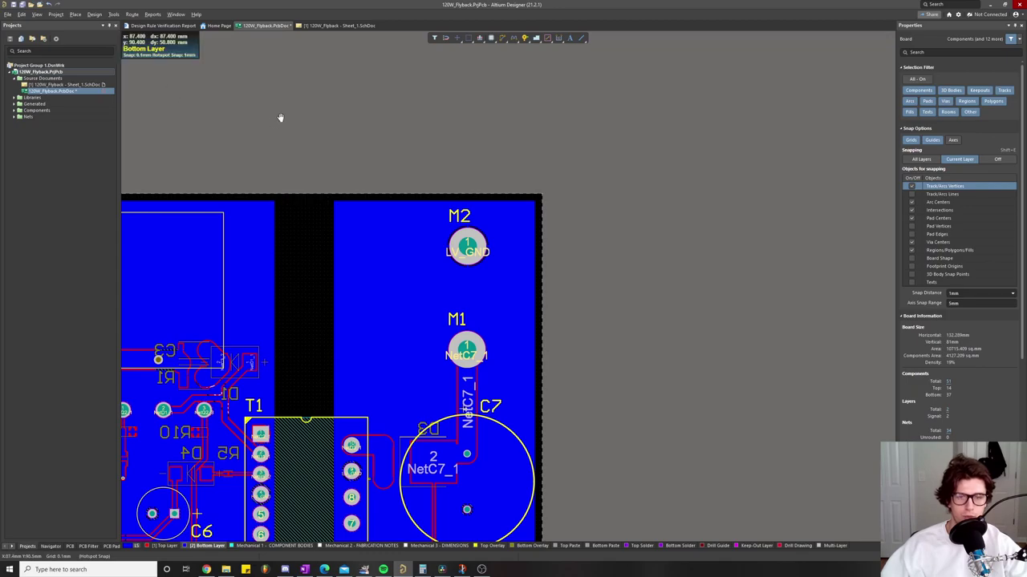
drag(204, 239, 274, 228)
scroll(273, 229, down, 2)
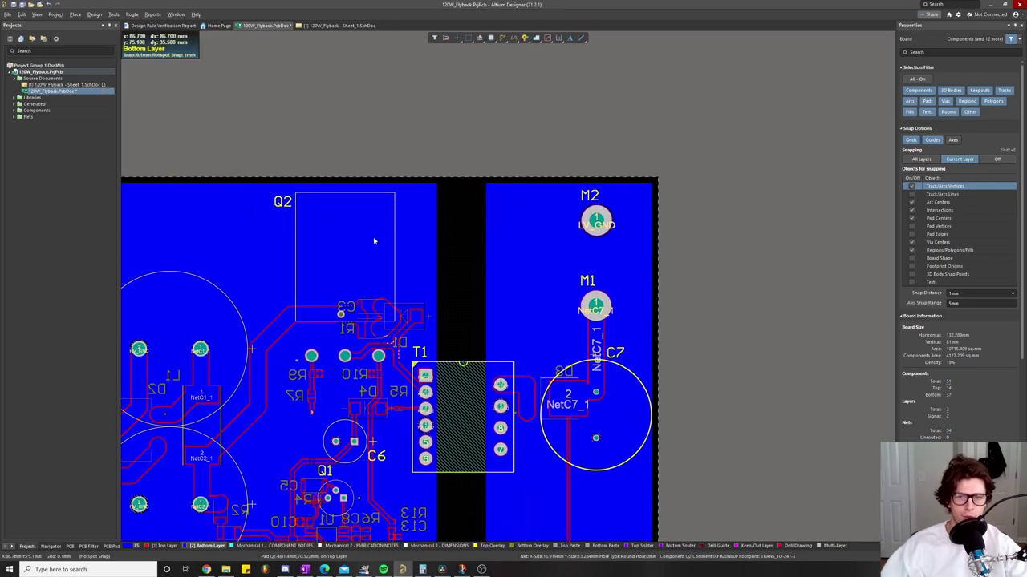
Step: Examine the board's 2D layout from M1, M2 and C7 across T1 and Q2 to the input parts C4, L2 and P1
scroll(458, 222, left, 2)
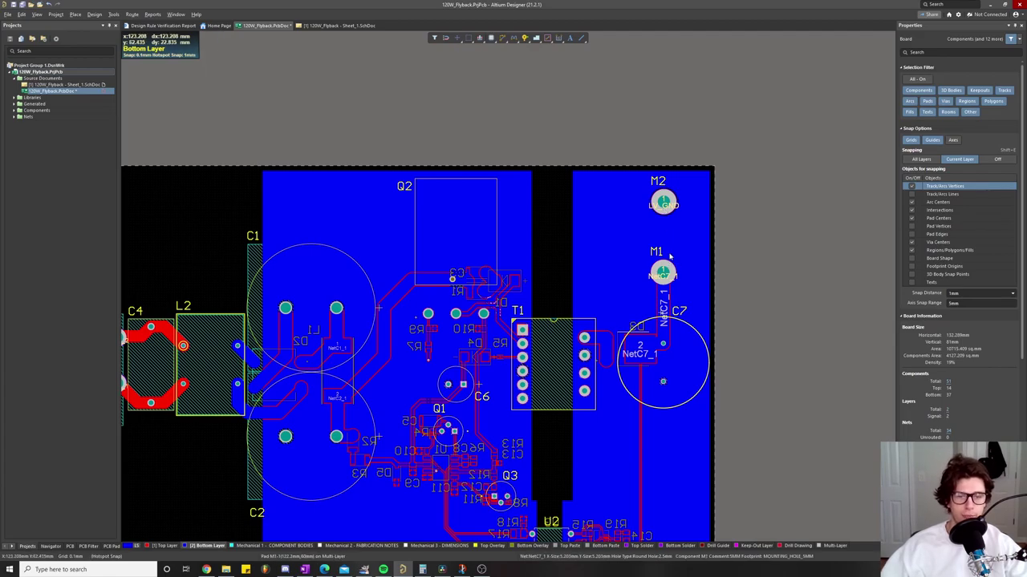
drag(669, 256, 727, 226)
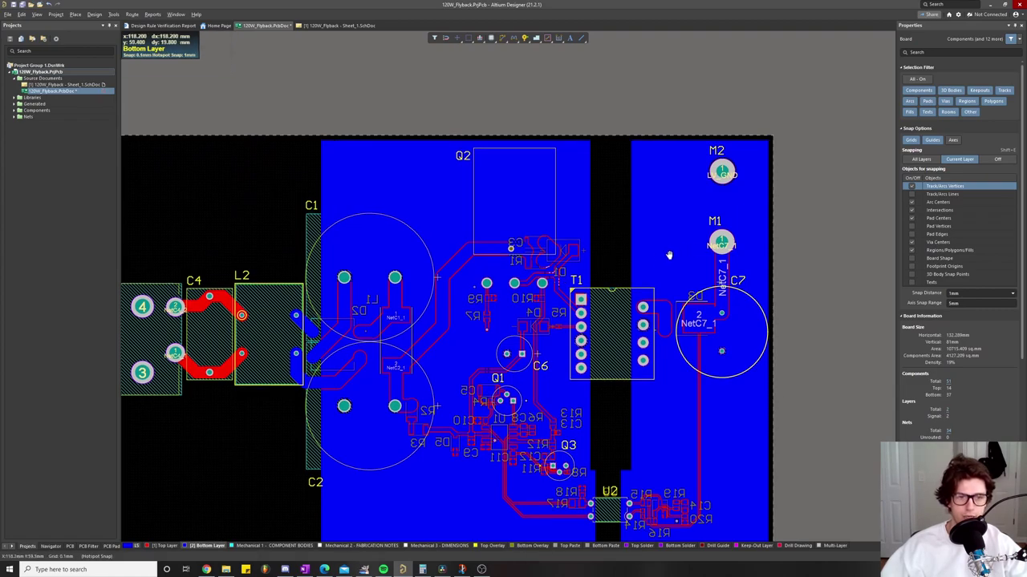
scroll(706, 303, up, 1)
scroll(706, 303, right, 1)
drag(683, 277, 662, 293)
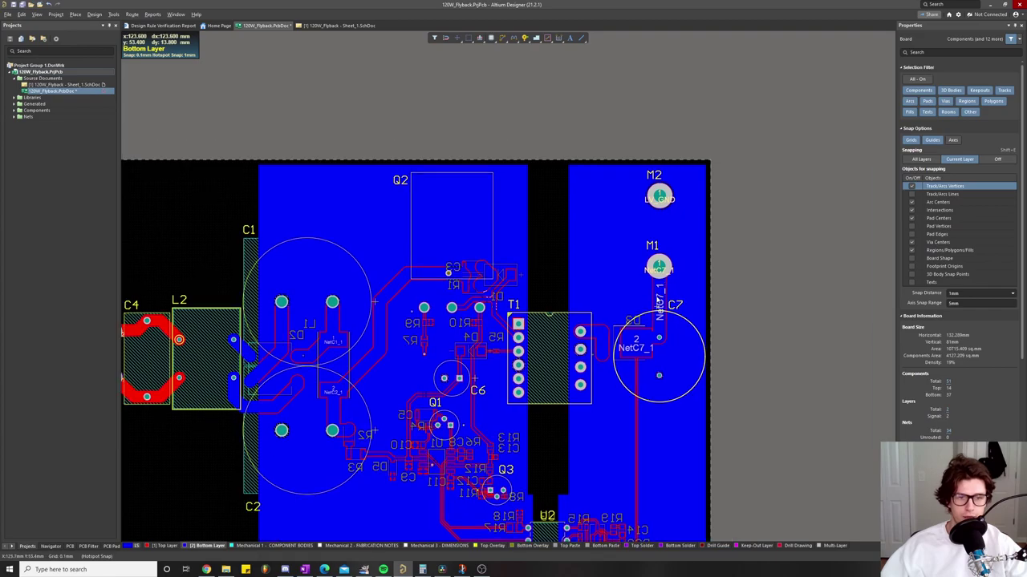
scroll(615, 261, left, 2)
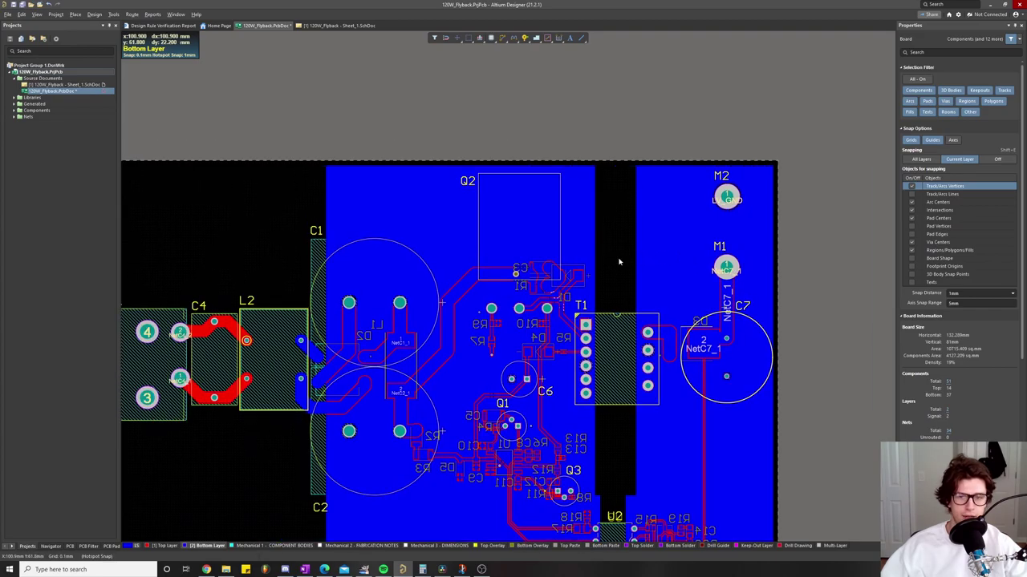
scroll(394, 275, down, 1)
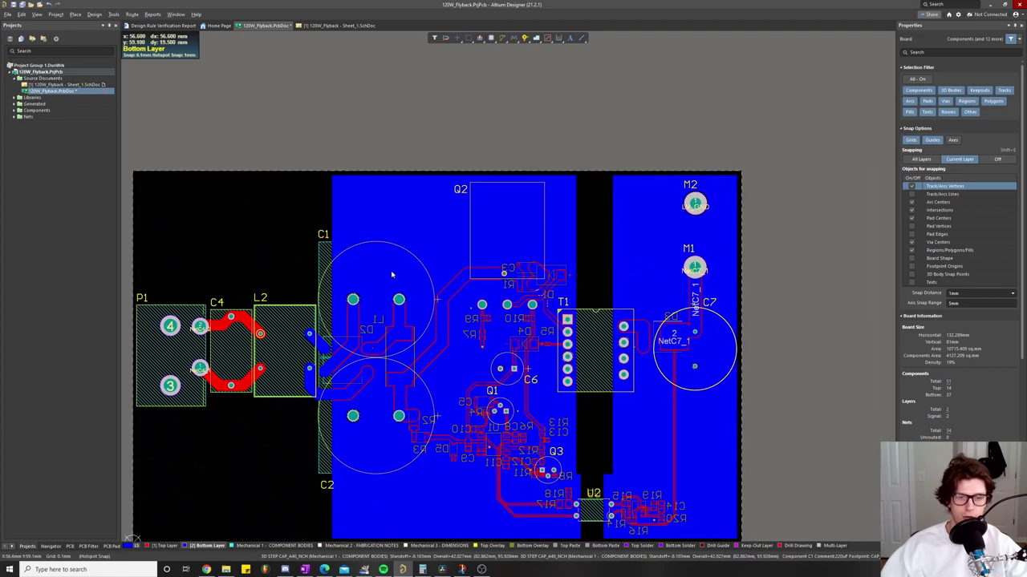
scroll(315, 259, down, 2)
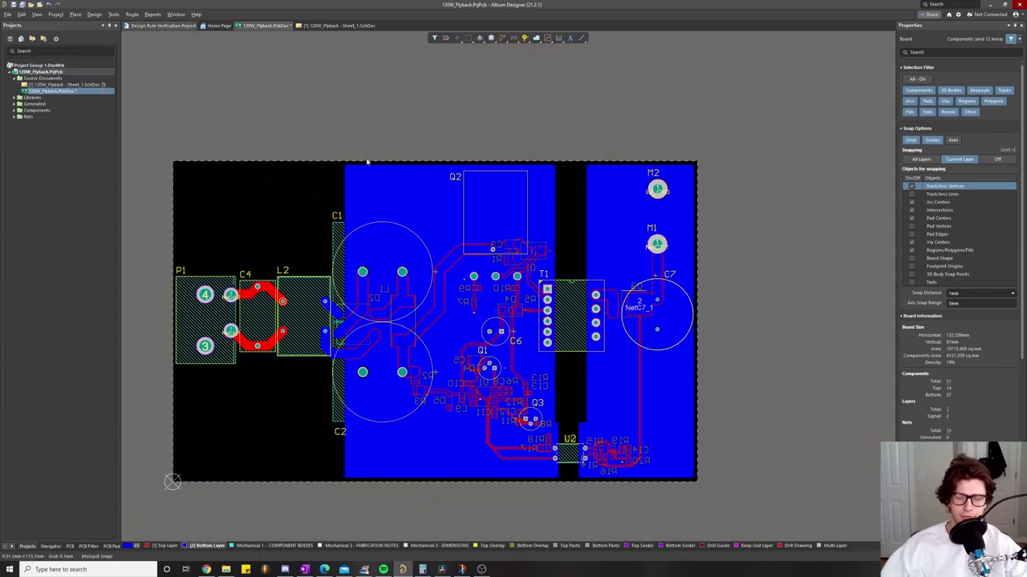
Step: Review the complete board outline together with the surrounding drawing frame and the Fabrication Notes box
drag(381, 282, 425, 259)
scroll(443, 218, down, 1)
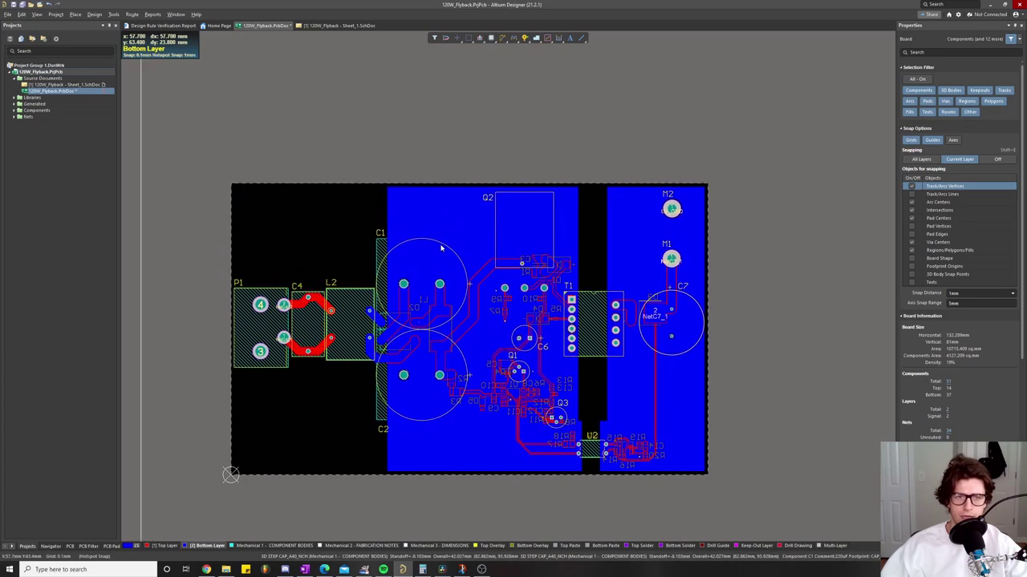
scroll(443, 245, down, 1)
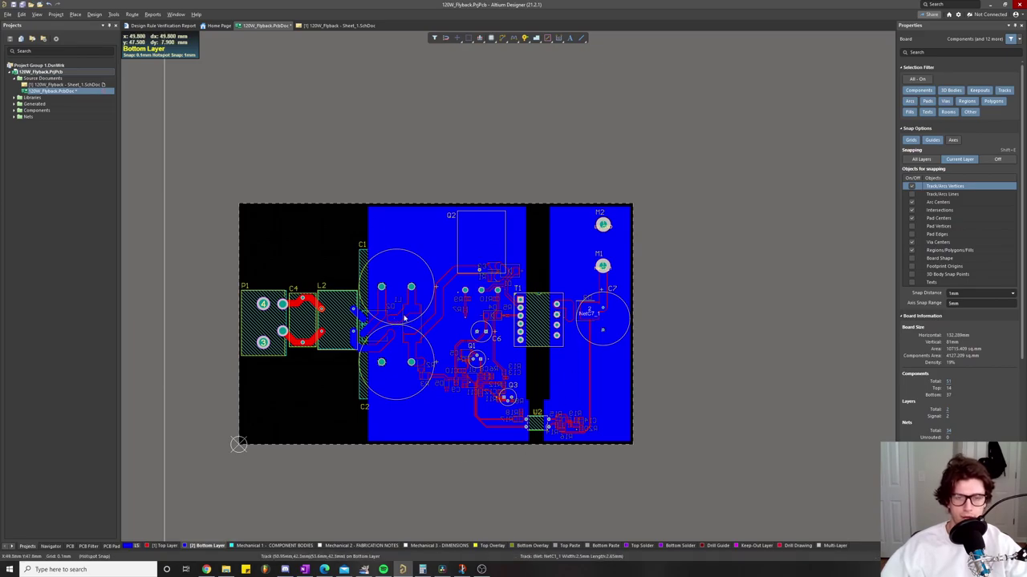
scroll(430, 199, down, 2)
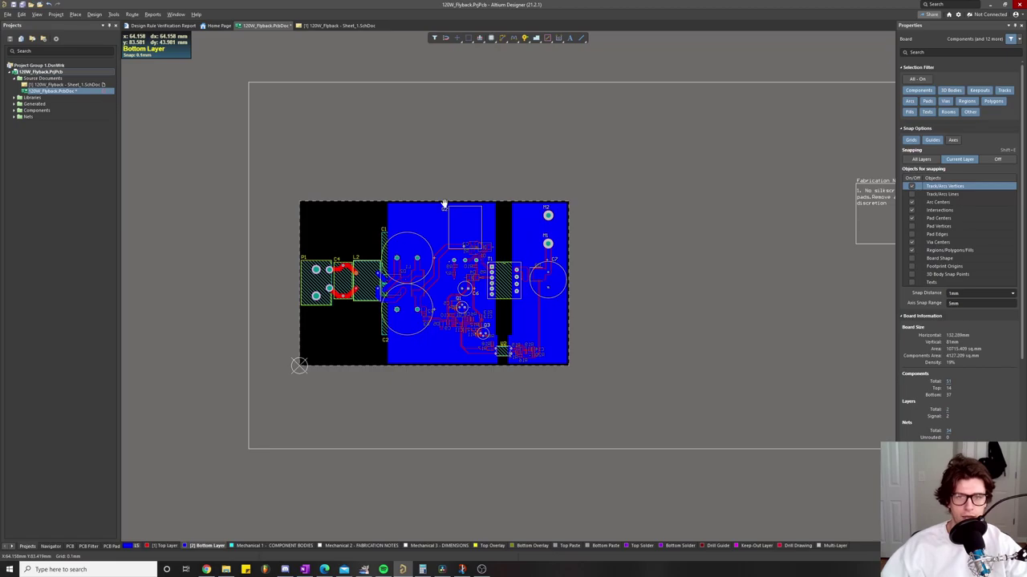
scroll(440, 205, down, 1)
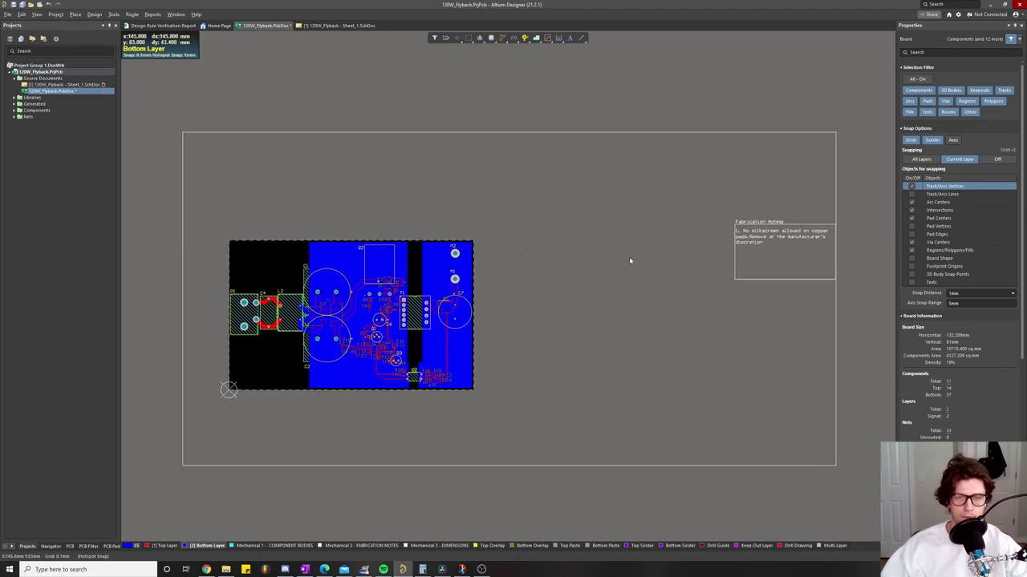
drag(385, 239, 423, 231)
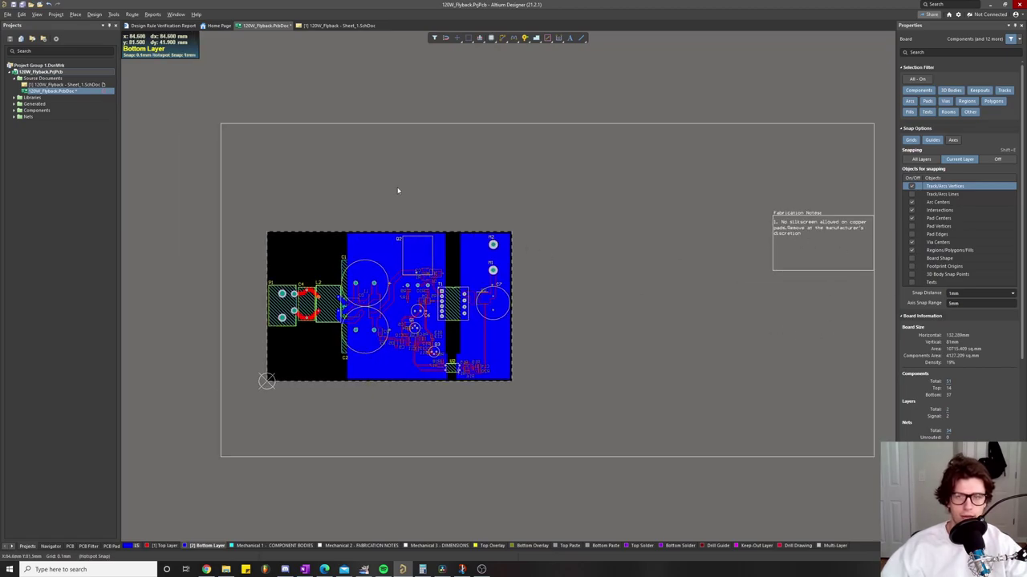
scroll(397, 190, up, 1)
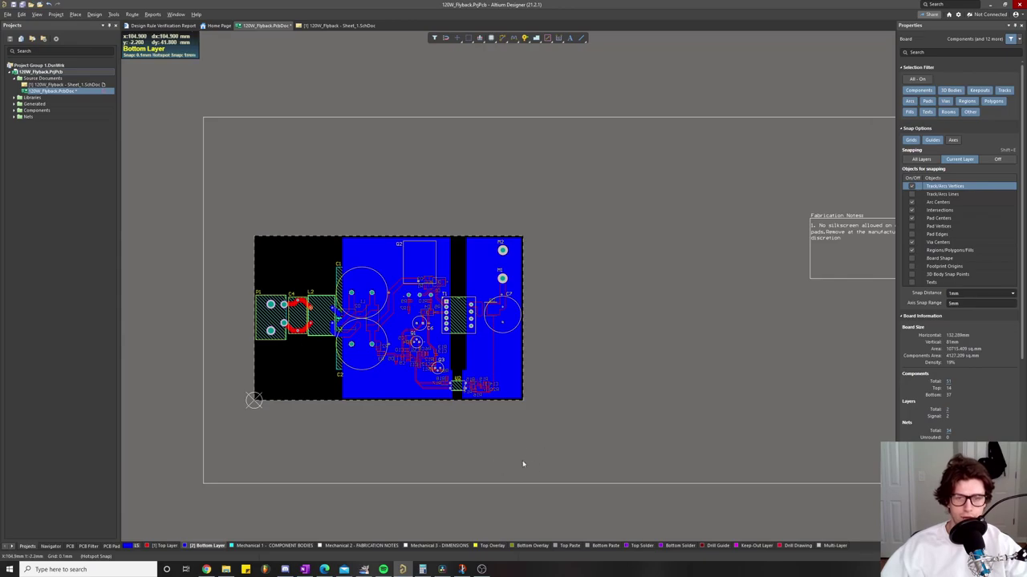
scroll(535, 433, right, 1)
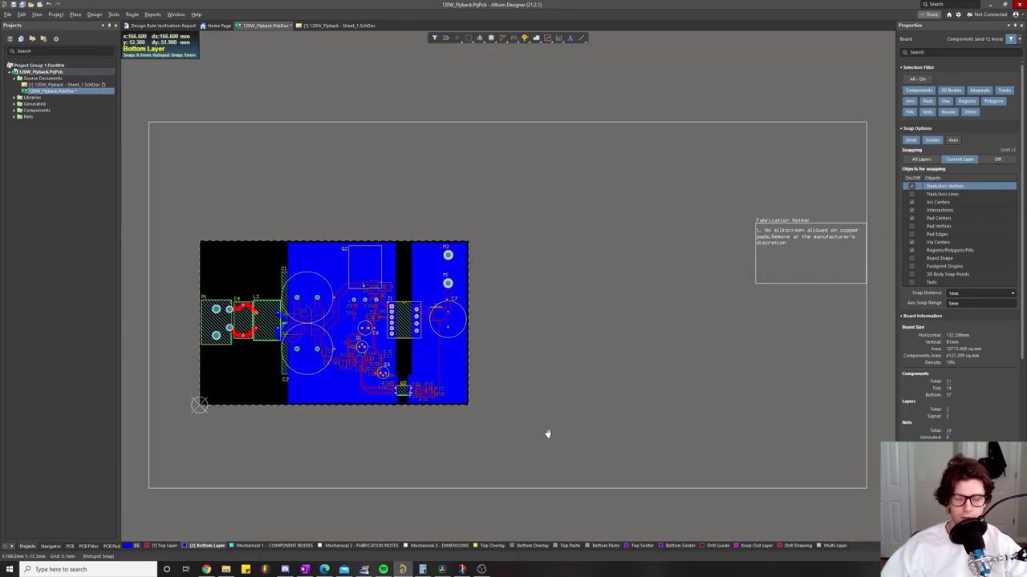